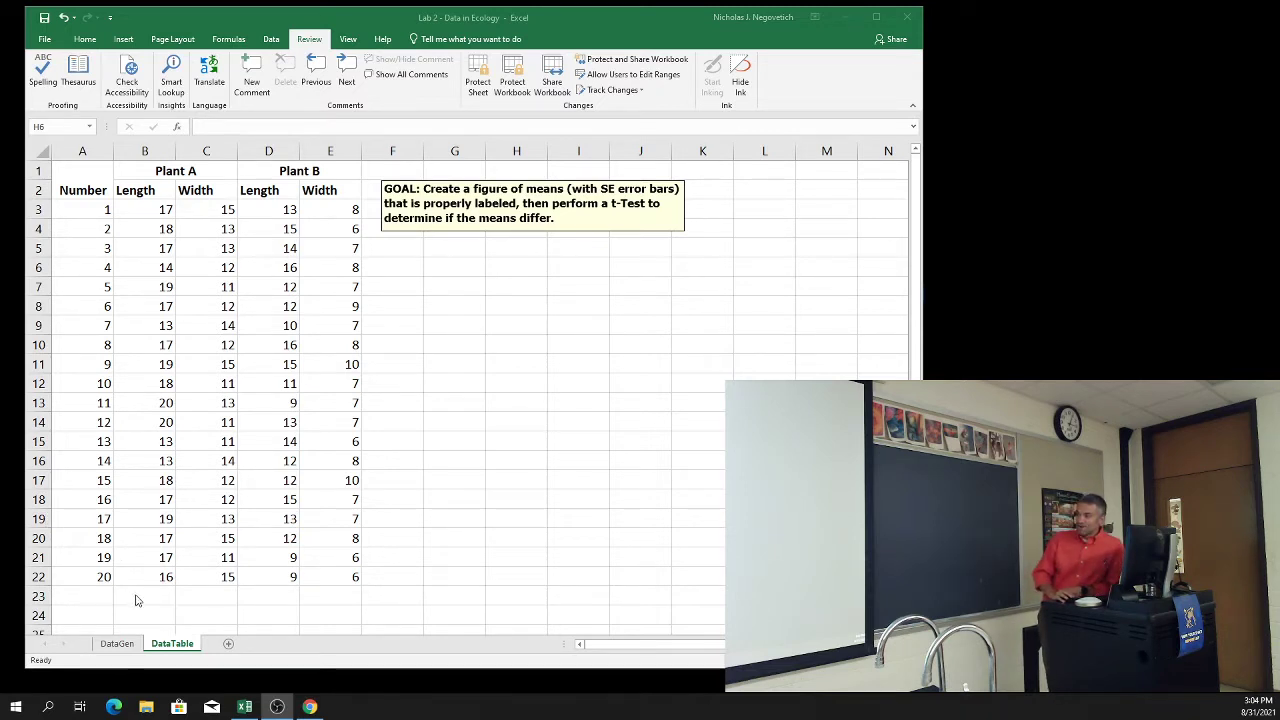
Enter the labels 'Mean =', 'SD =' and 'SE =' down cells A23 to A25.
click(104, 596)
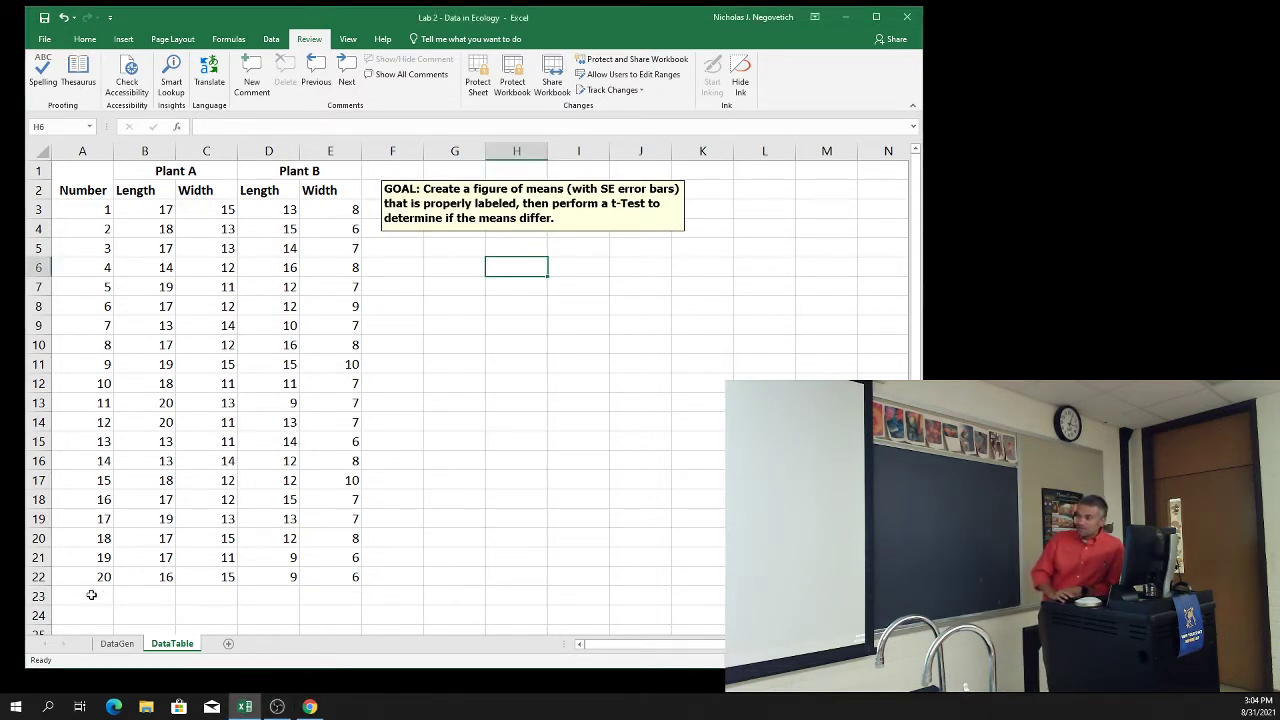
click(95, 596)
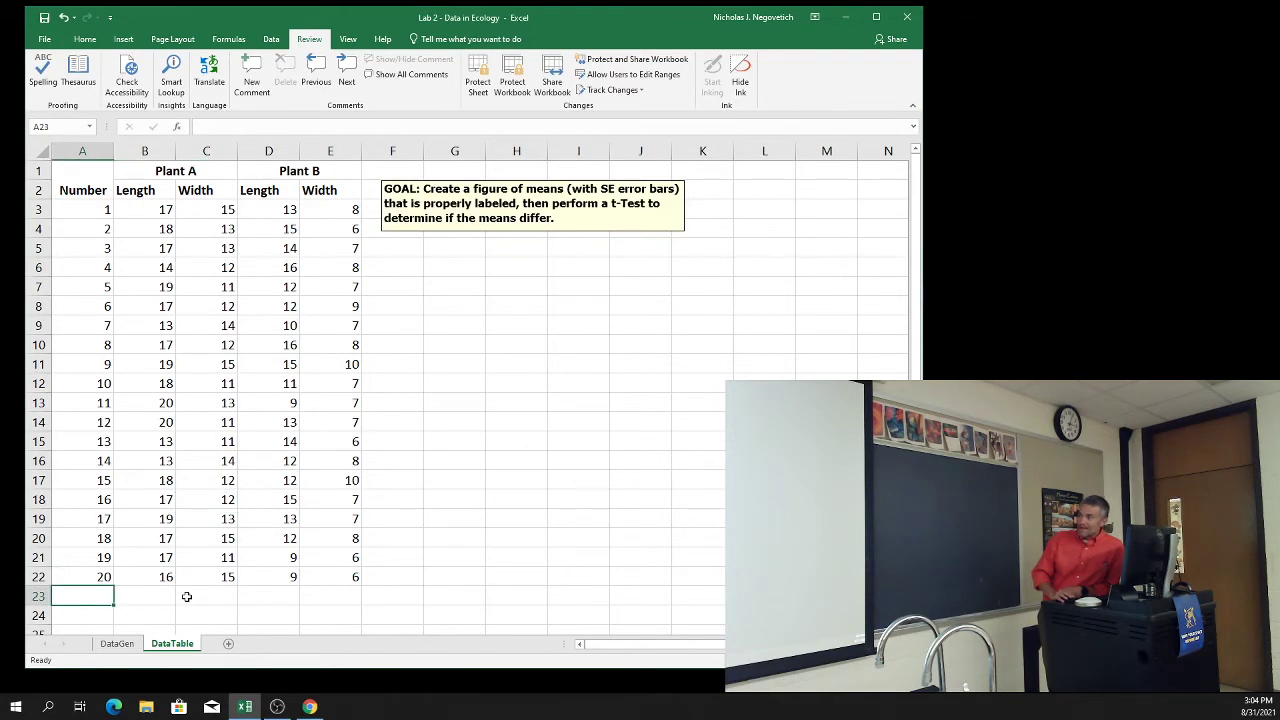
scroll(197, 583, down, 2)
scroll(197, 582, down, 4)
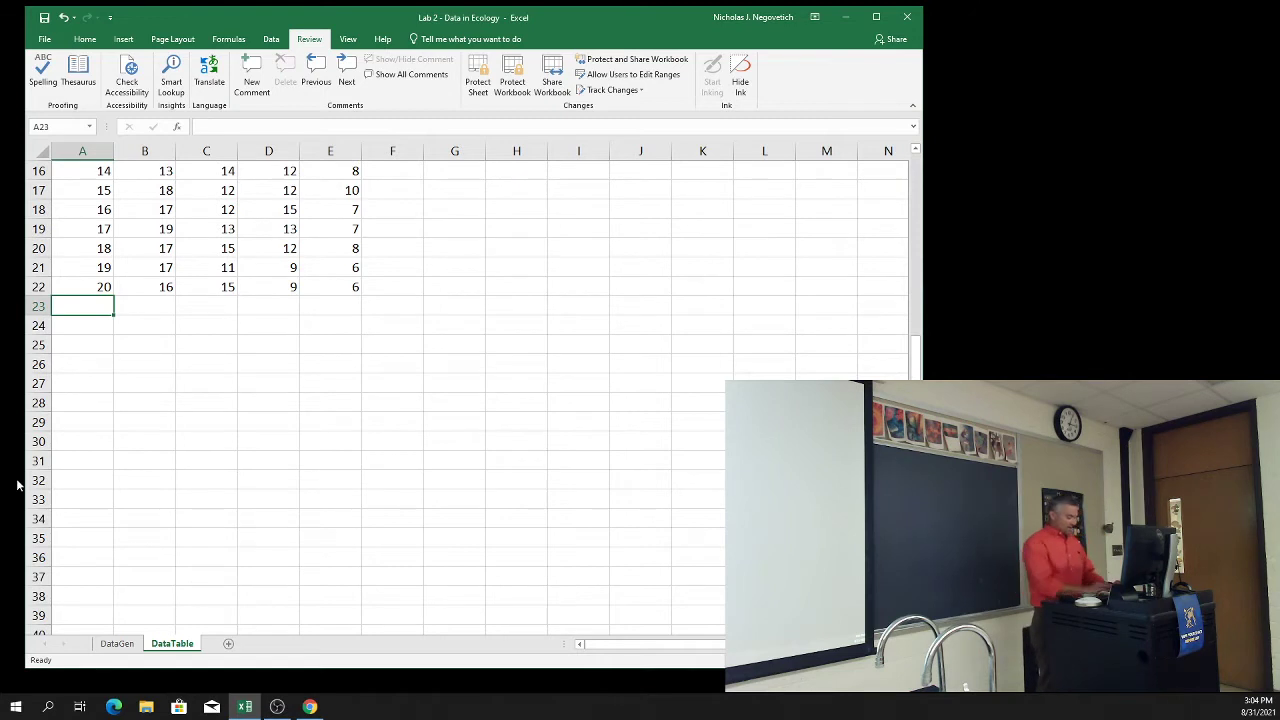
text(Mean)
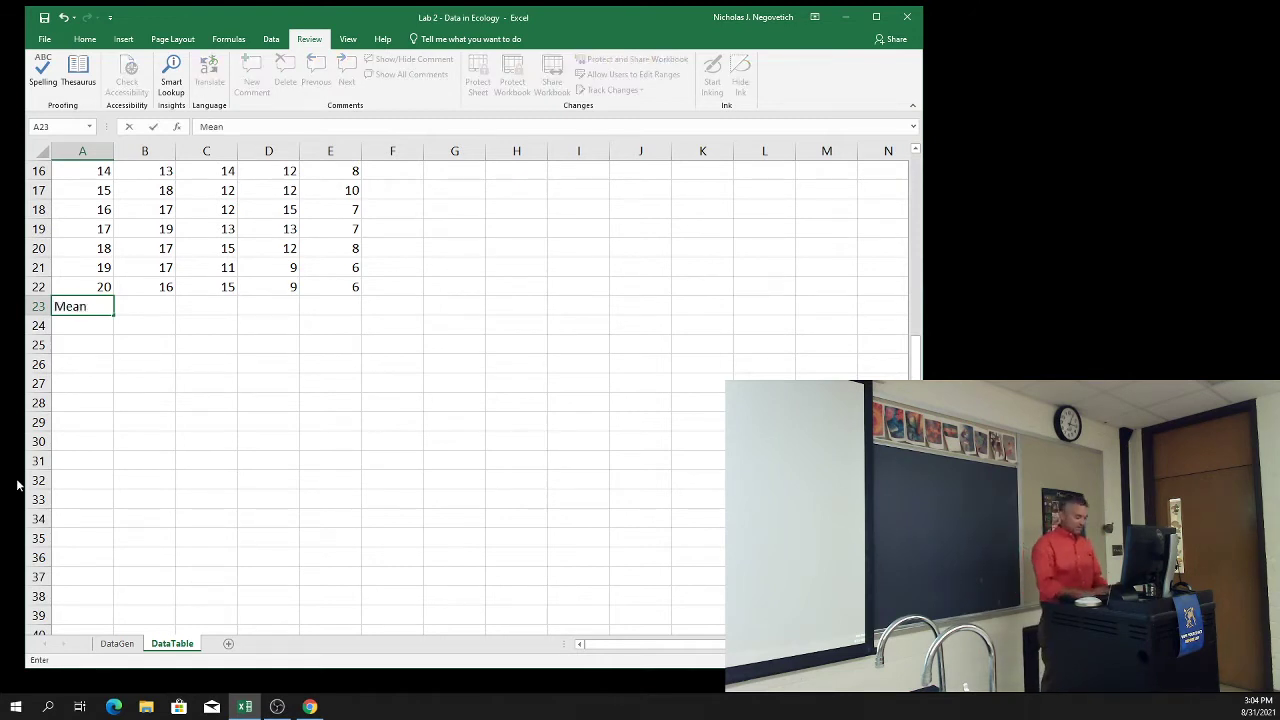
text( =)
key(Return)
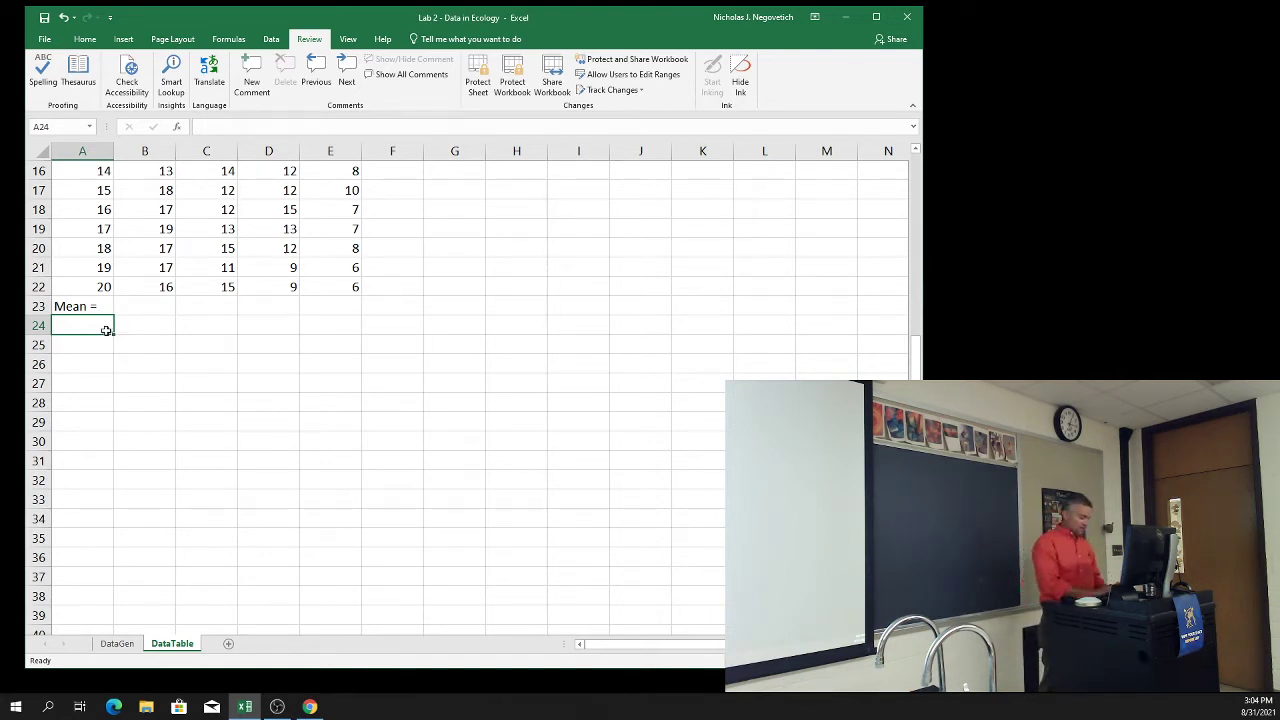
text(SD =)
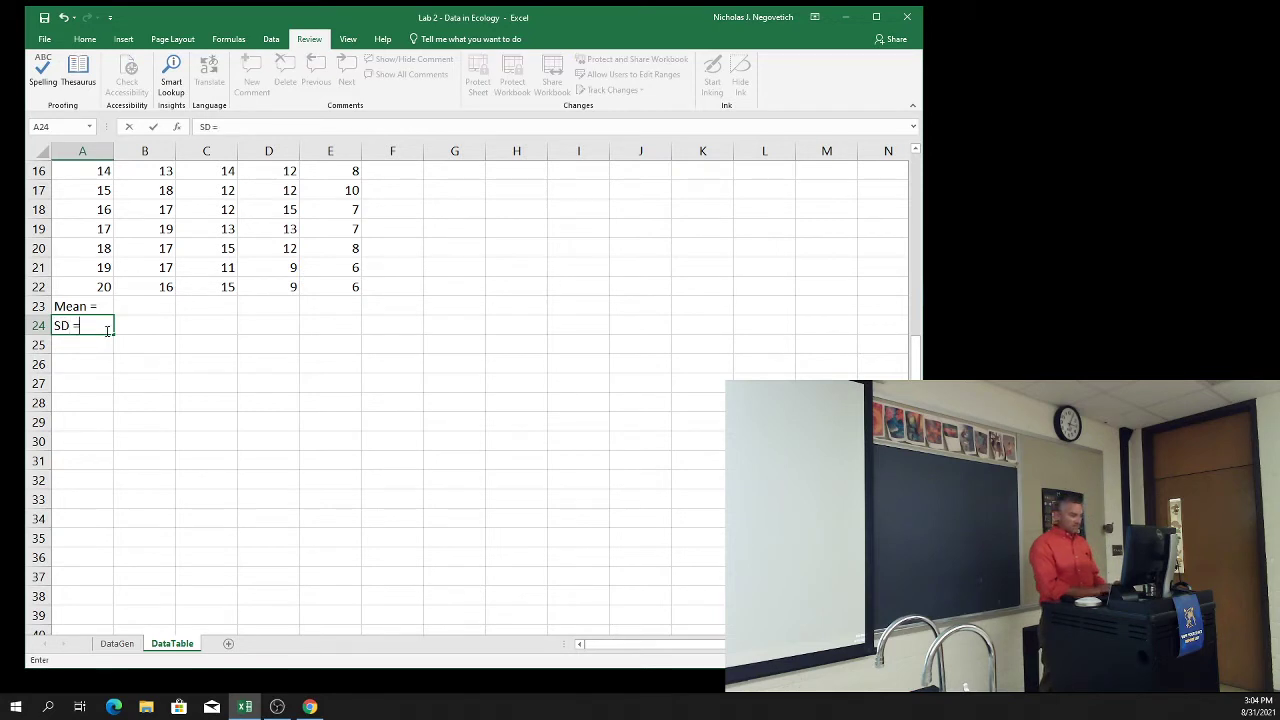
key(Return)
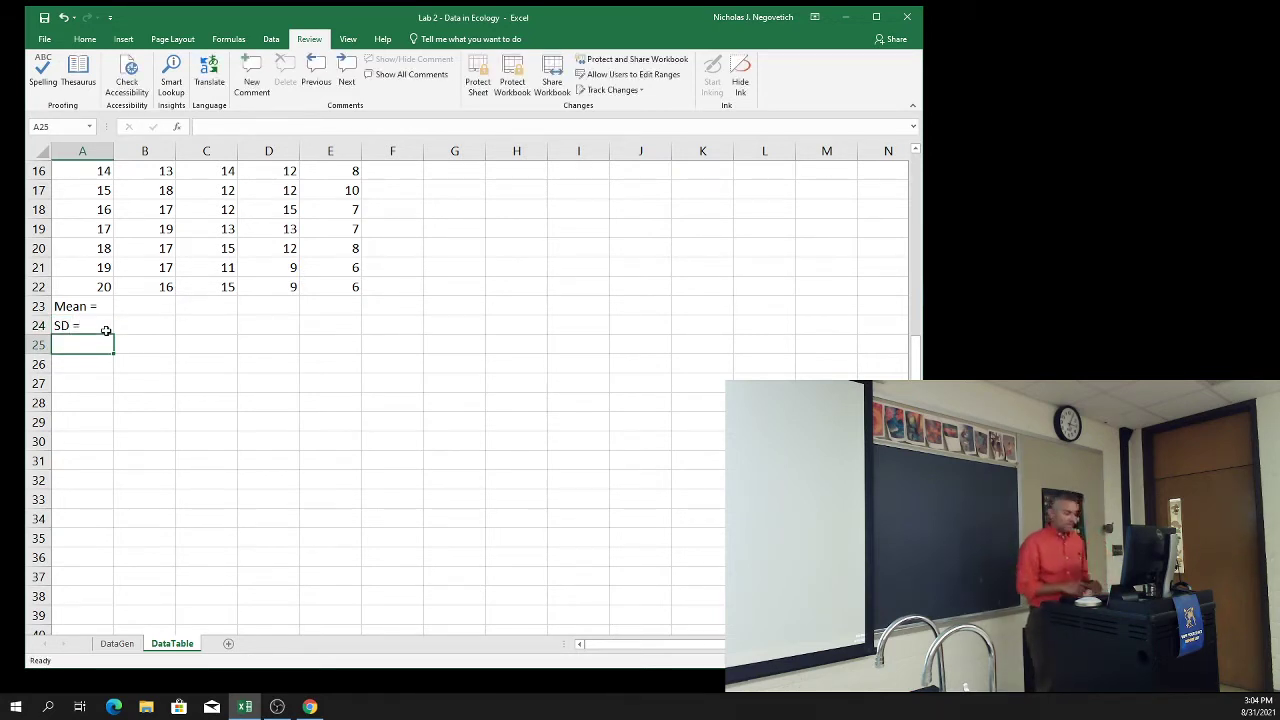
text(SE)
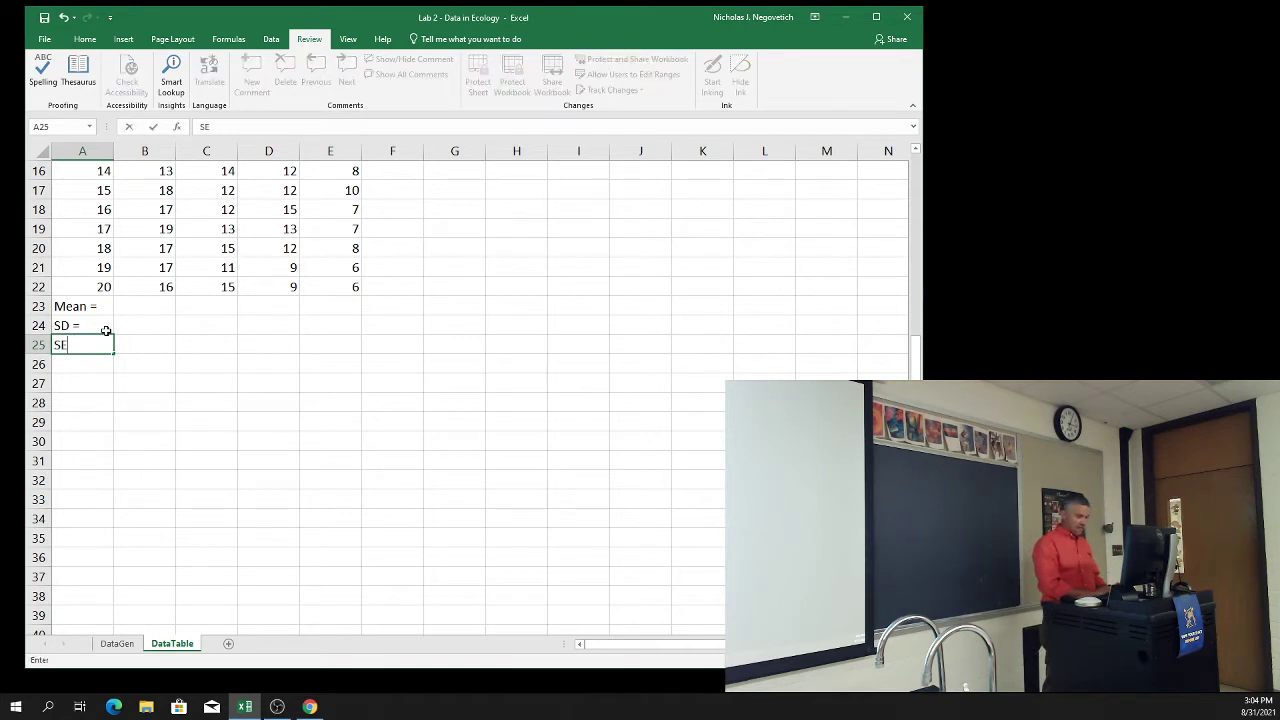
text( =)
key(Tab)
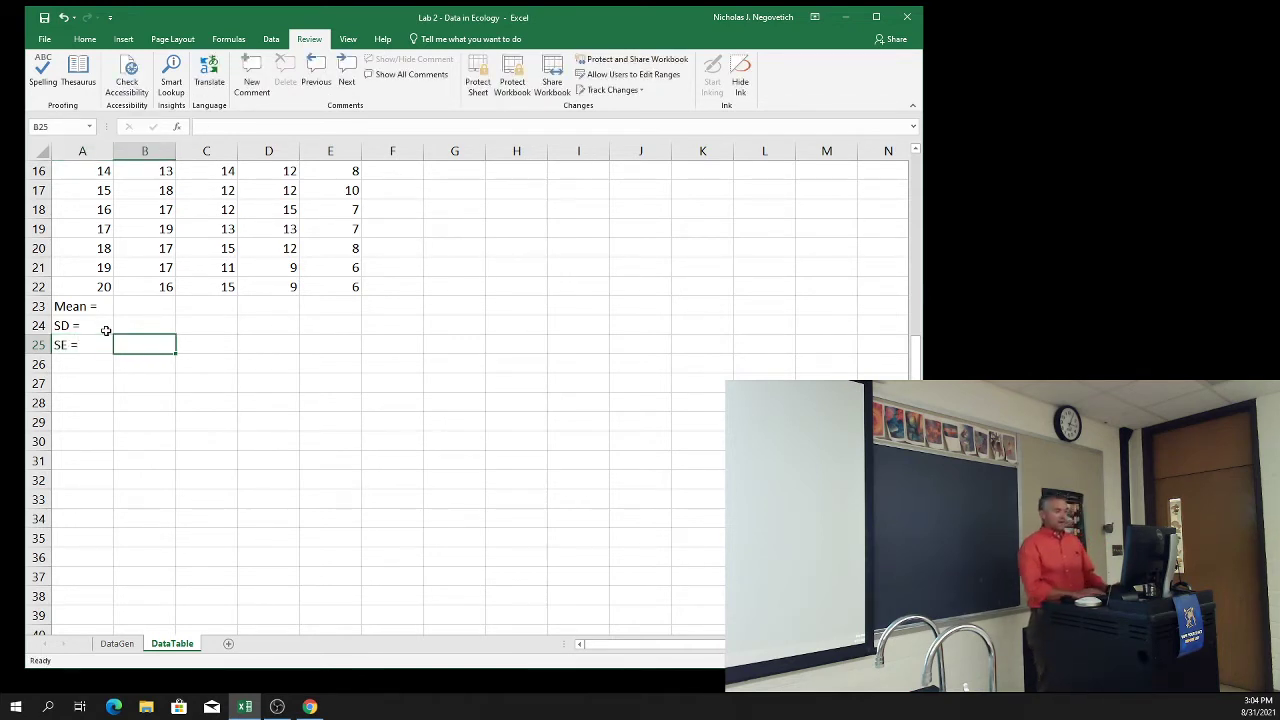
key(Left)
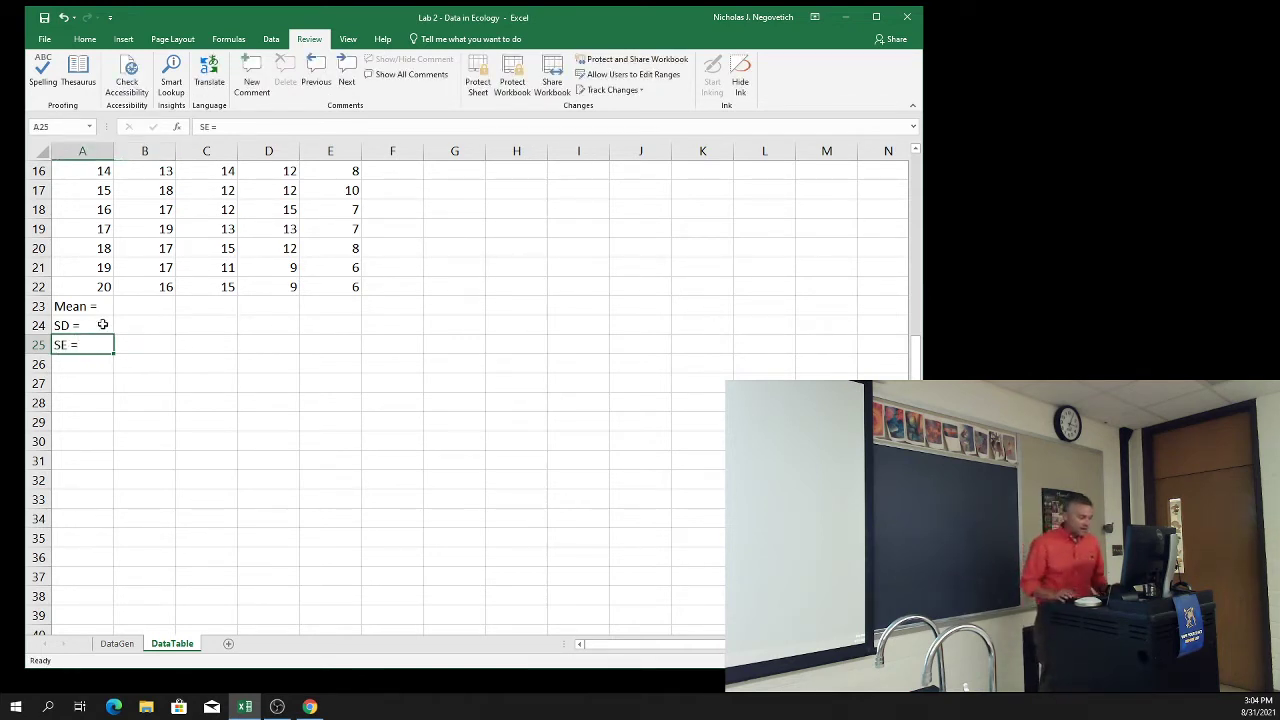
click(97, 308)
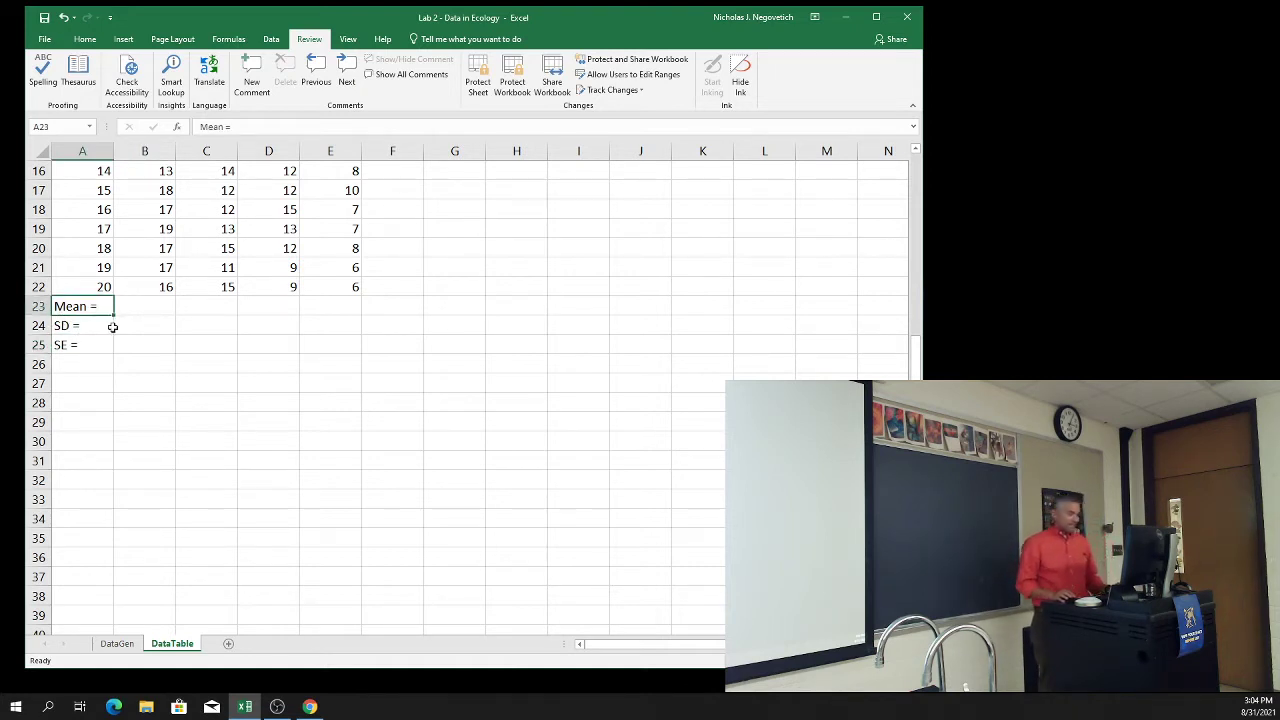
Enter =AVERAGE(B3:B22) in B23, giving Plant A's mean length of 16.95.
click(135, 309)
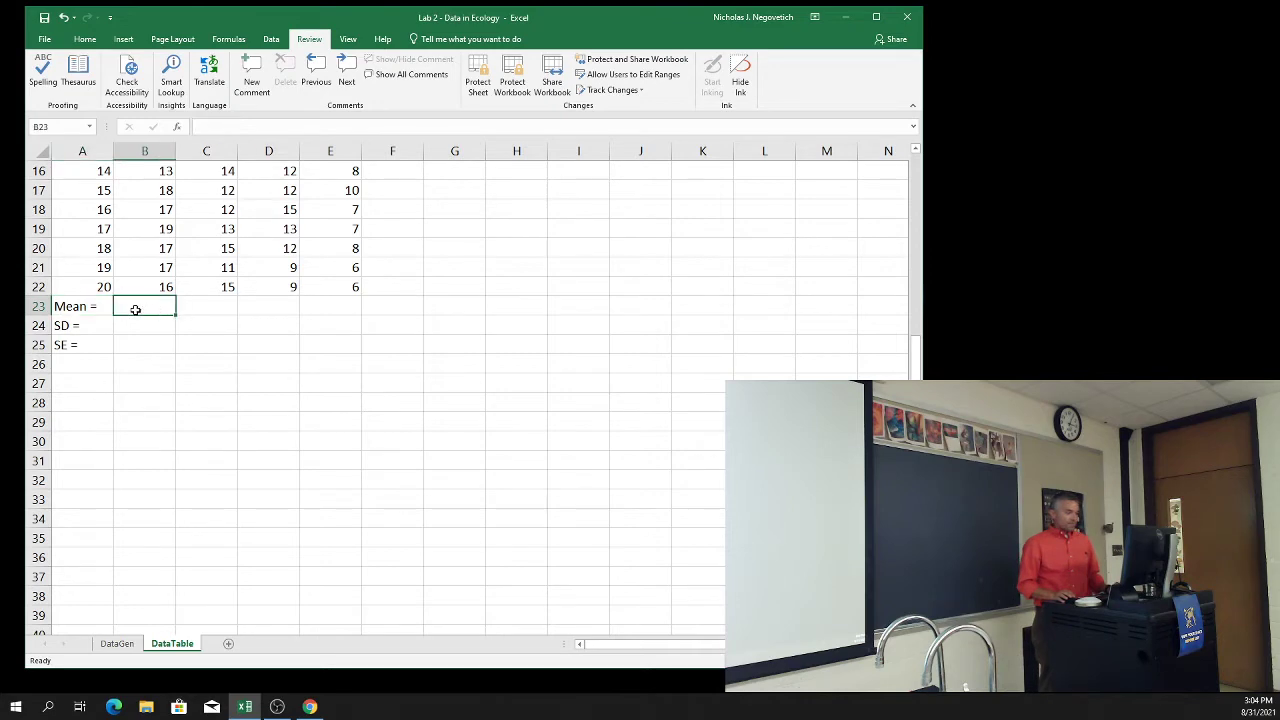
scroll(171, 349, up, 4)
scroll(171, 349, up, 1)
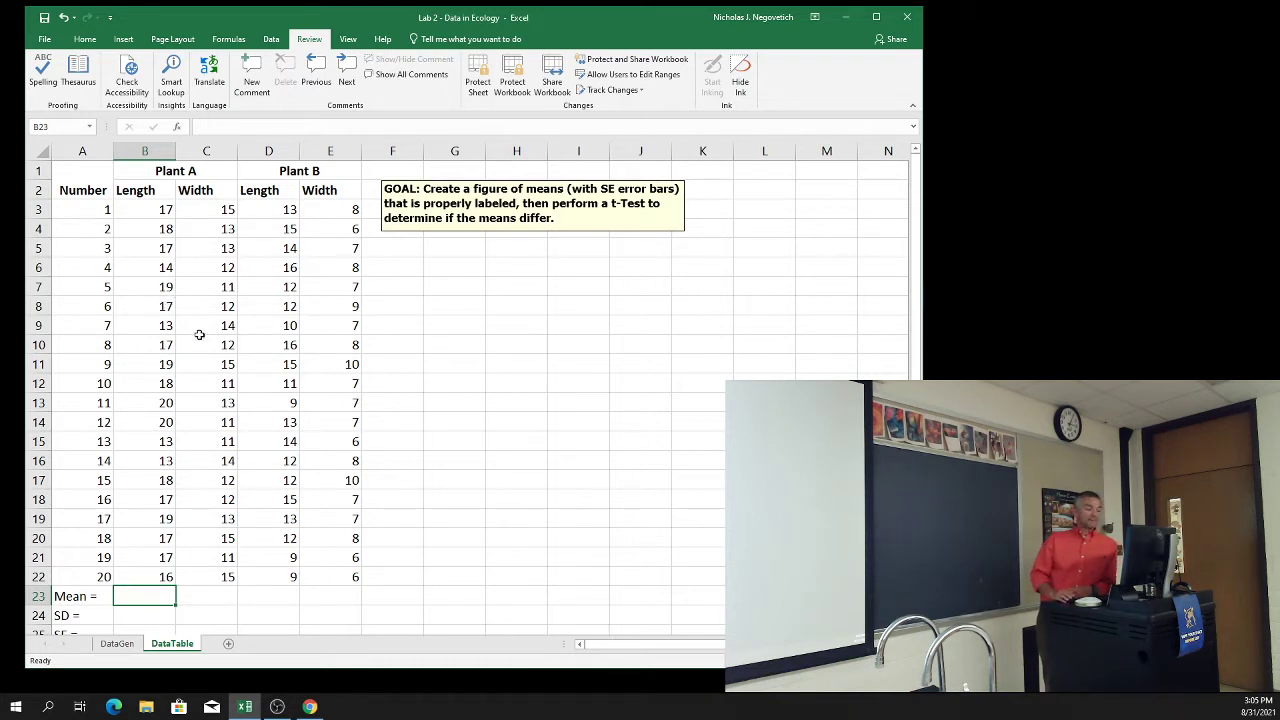
scroll(185, 369, down, 1)
scroll(185, 369, up, 1)
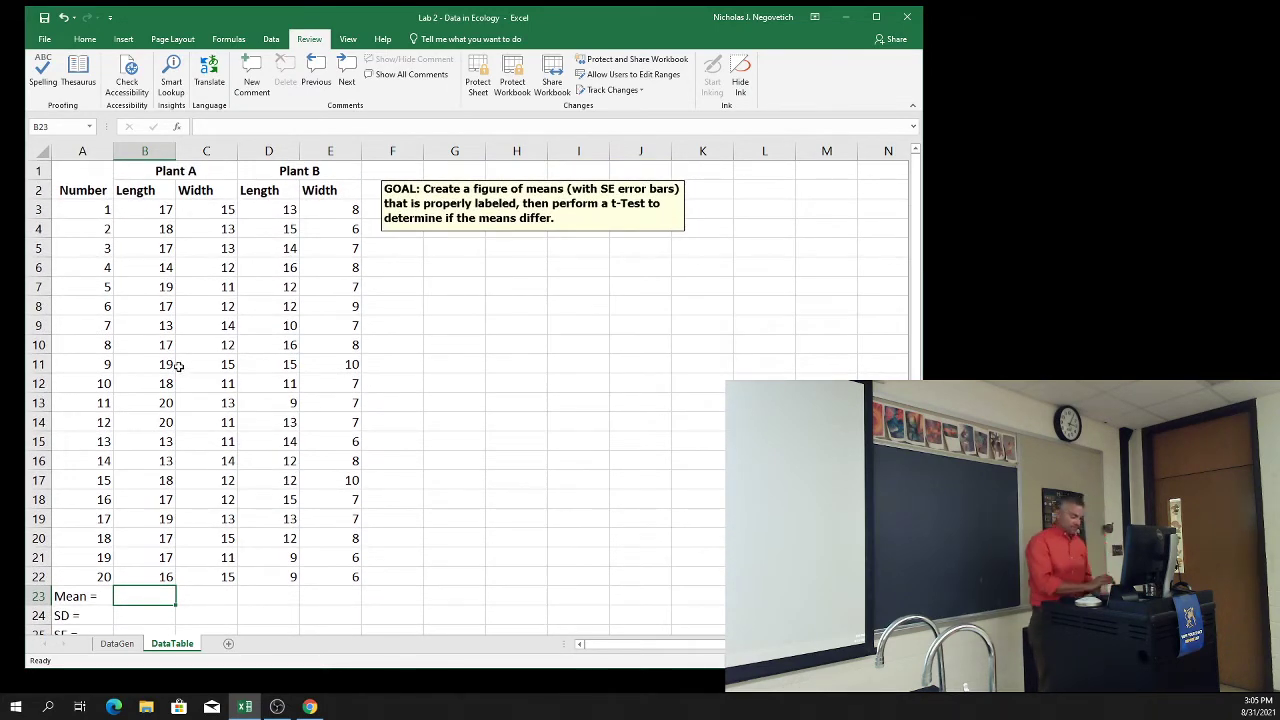
text(=)
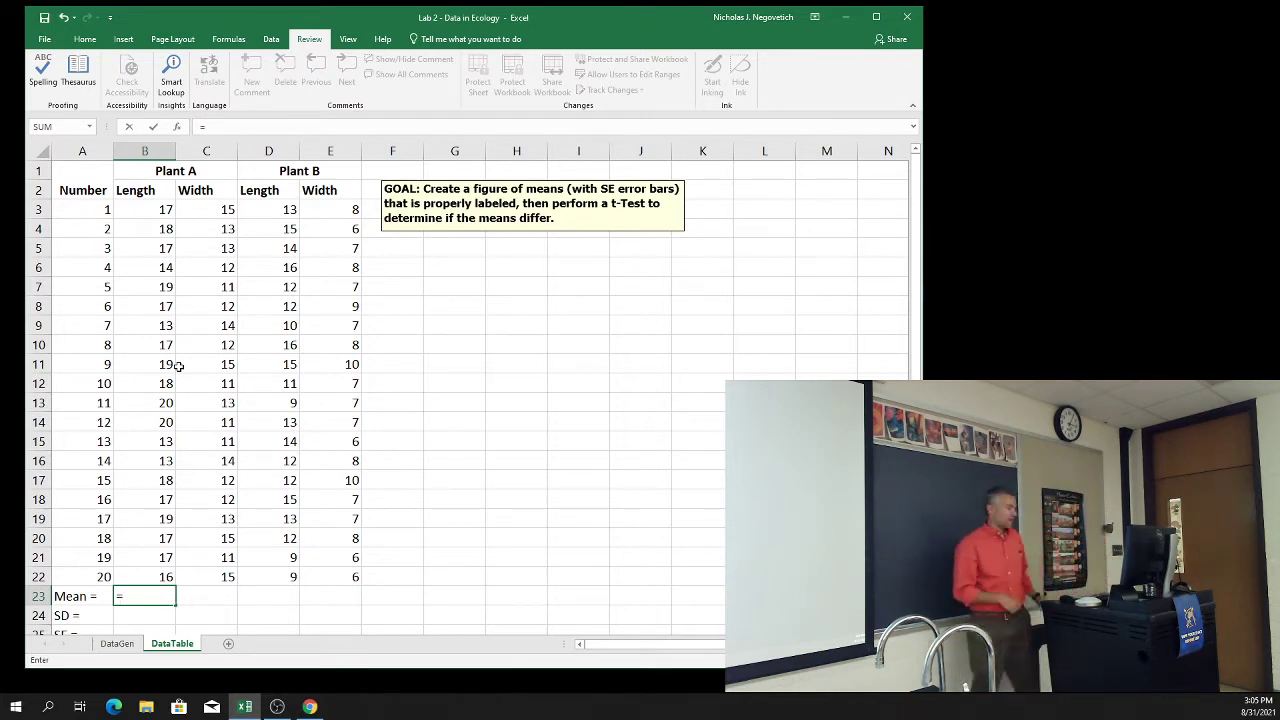
text(av)
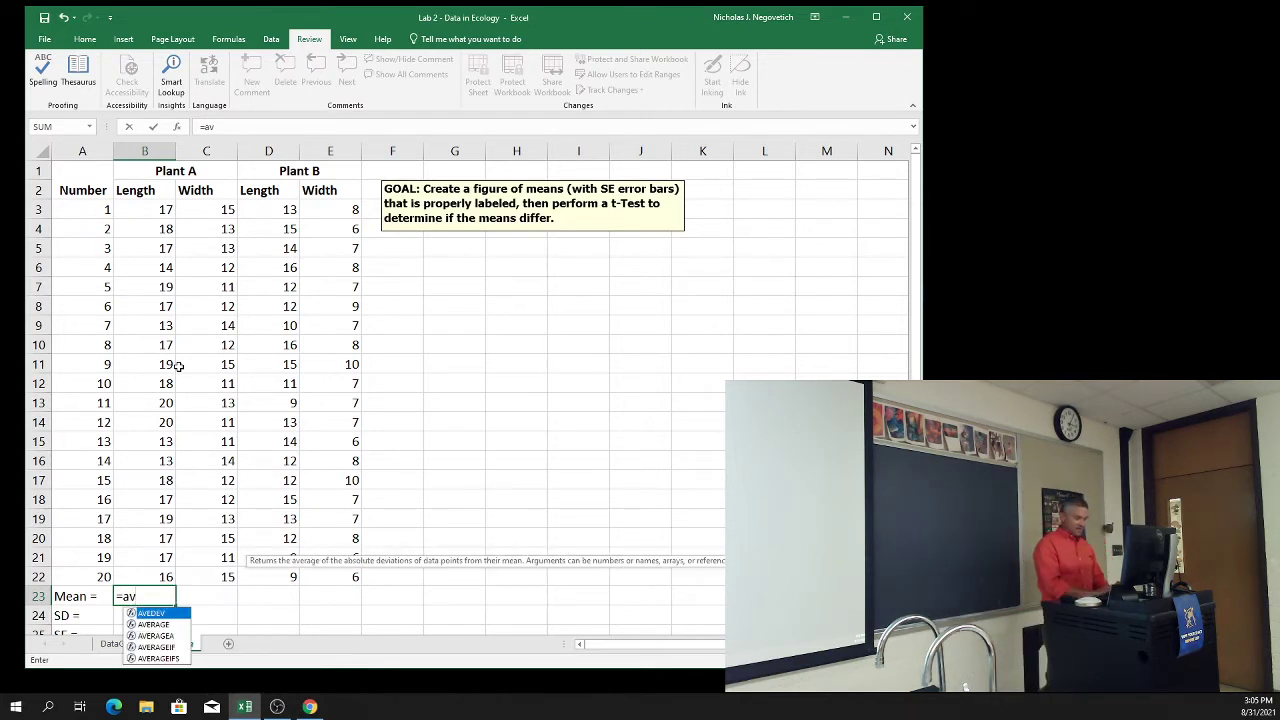
text(er)
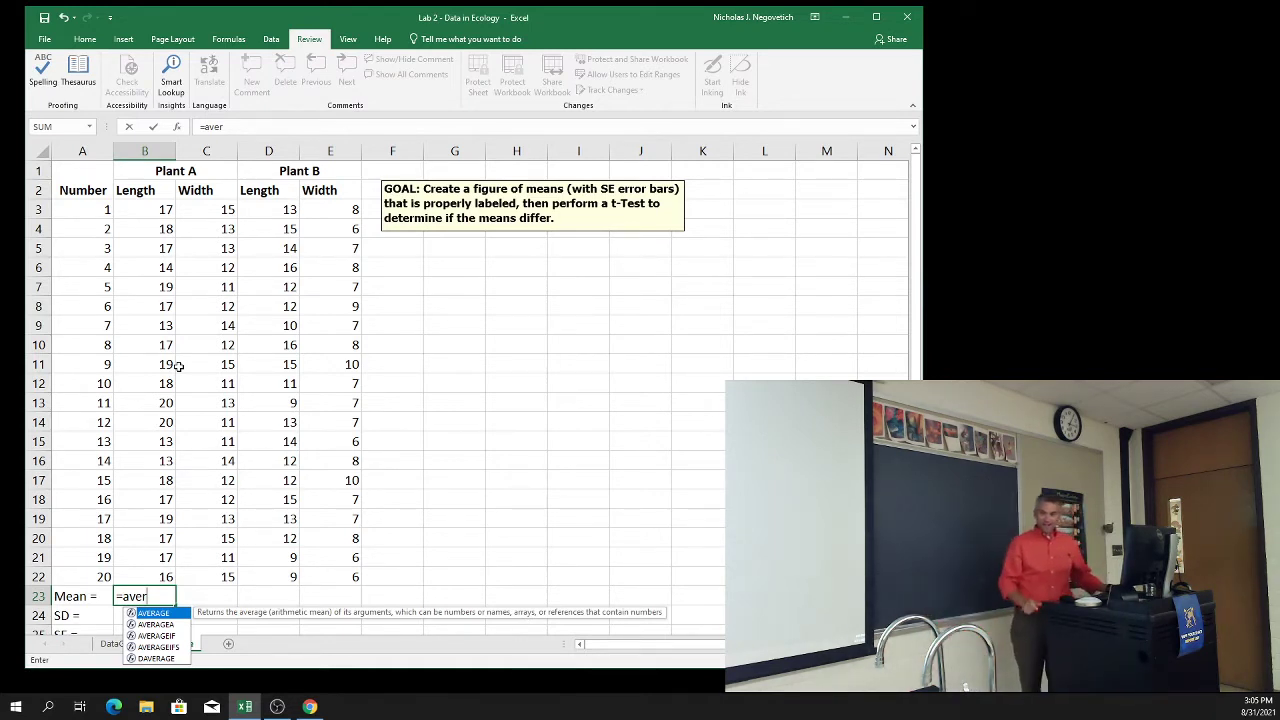
key(Tab)
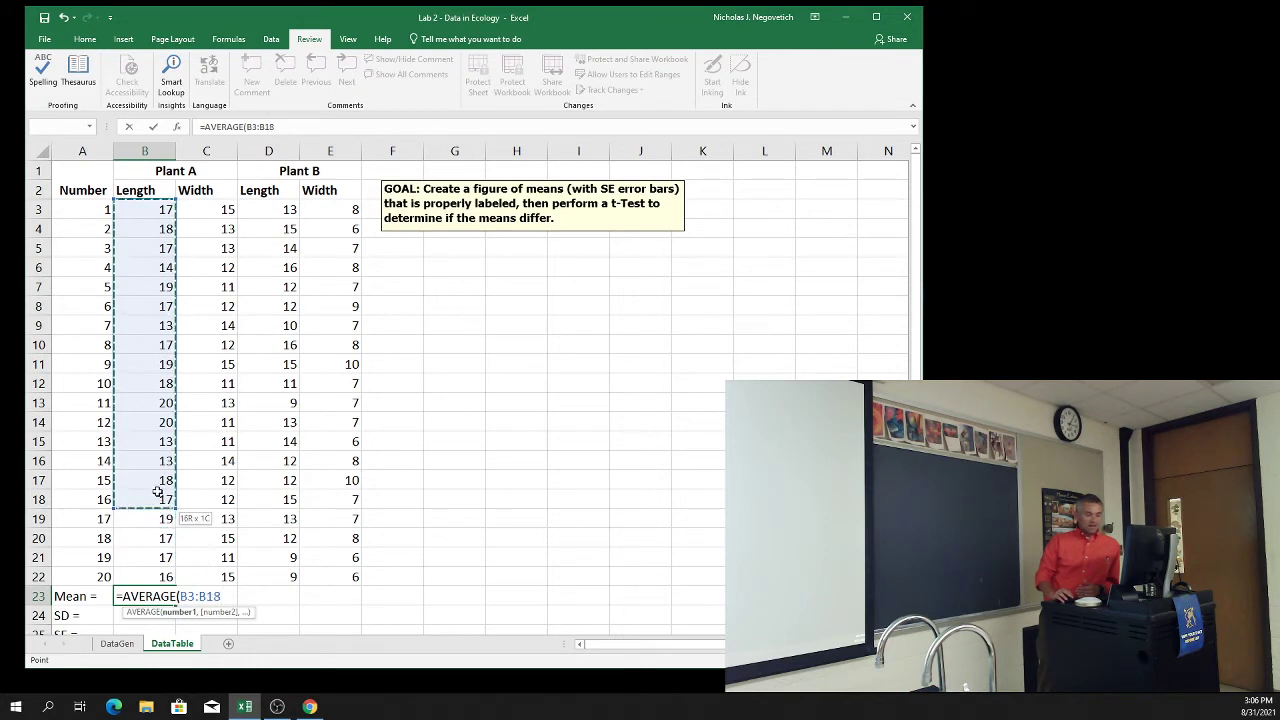
drag(158, 437, 149, 519)
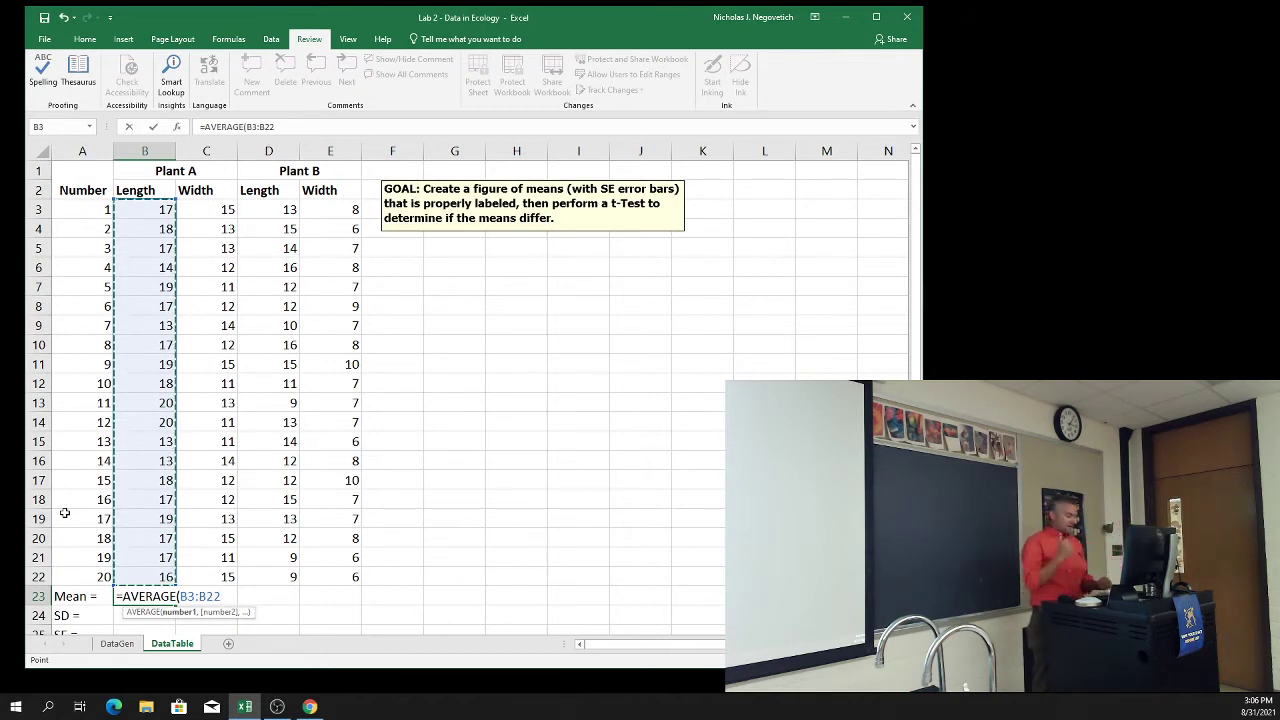
text())
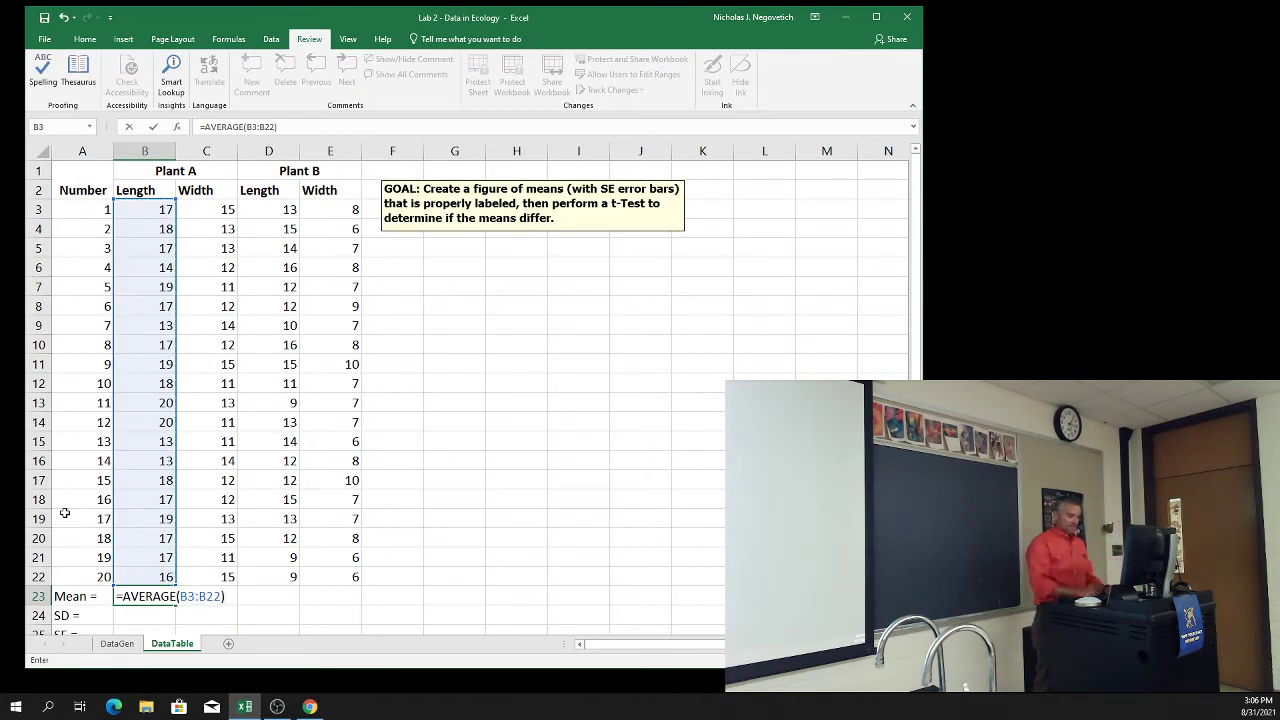
key(Return)
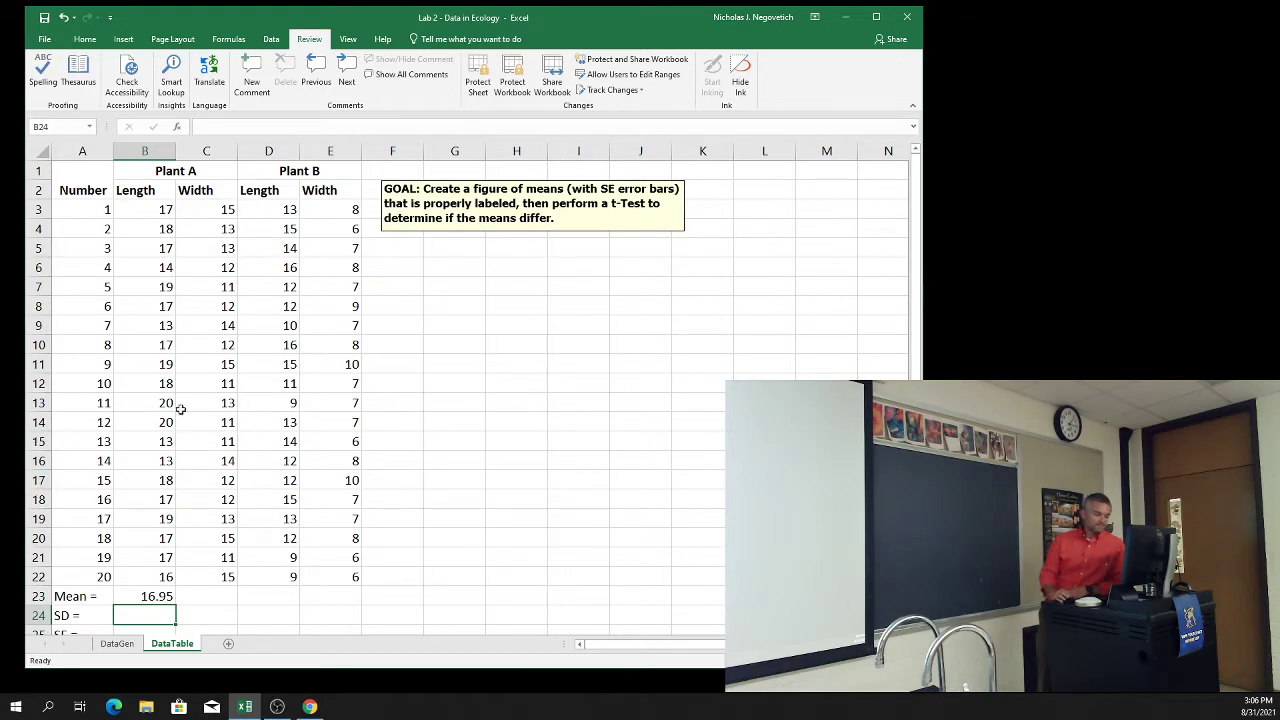
scroll(175, 401, down, 3)
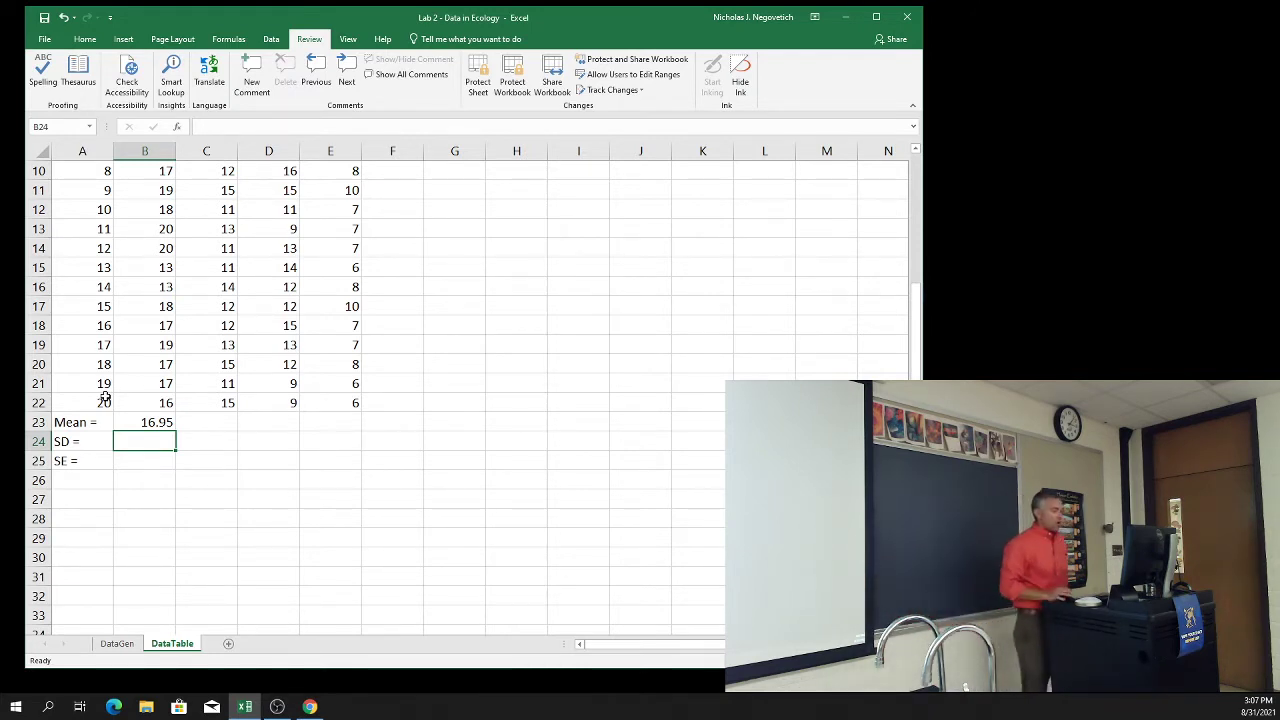
click(147, 423)
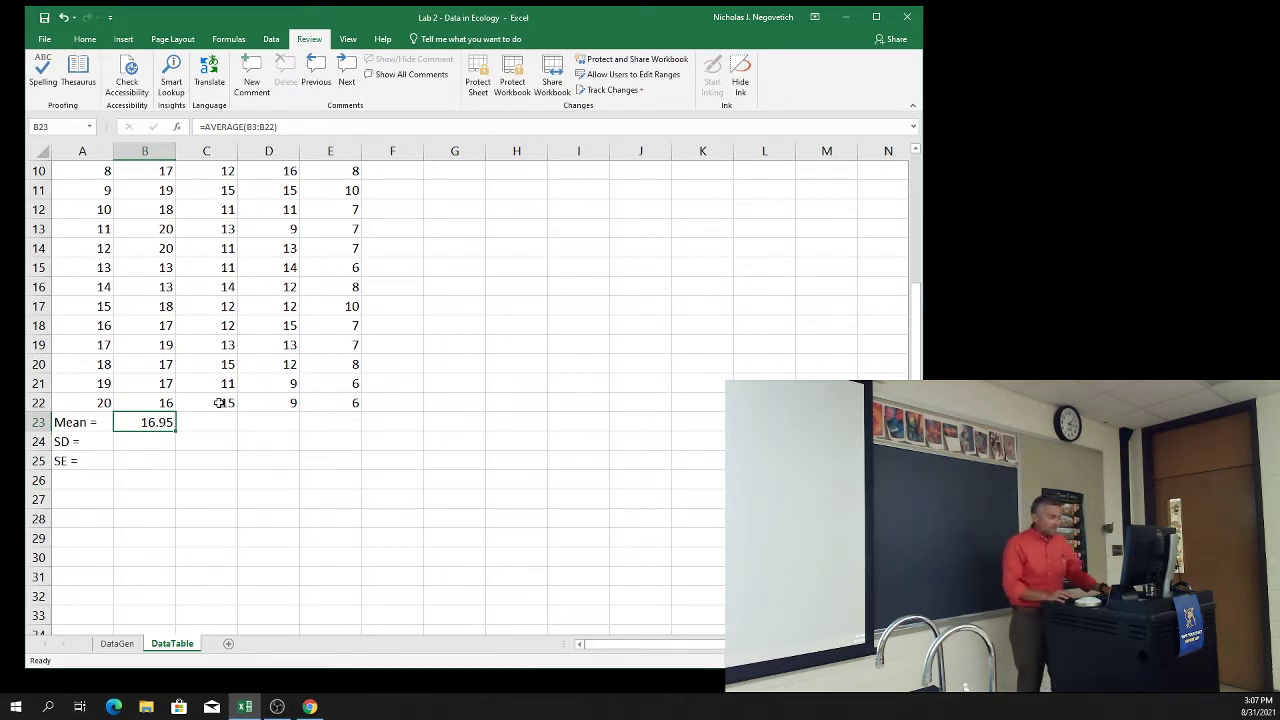
ctrl+scroll(219, 402, up, 3)
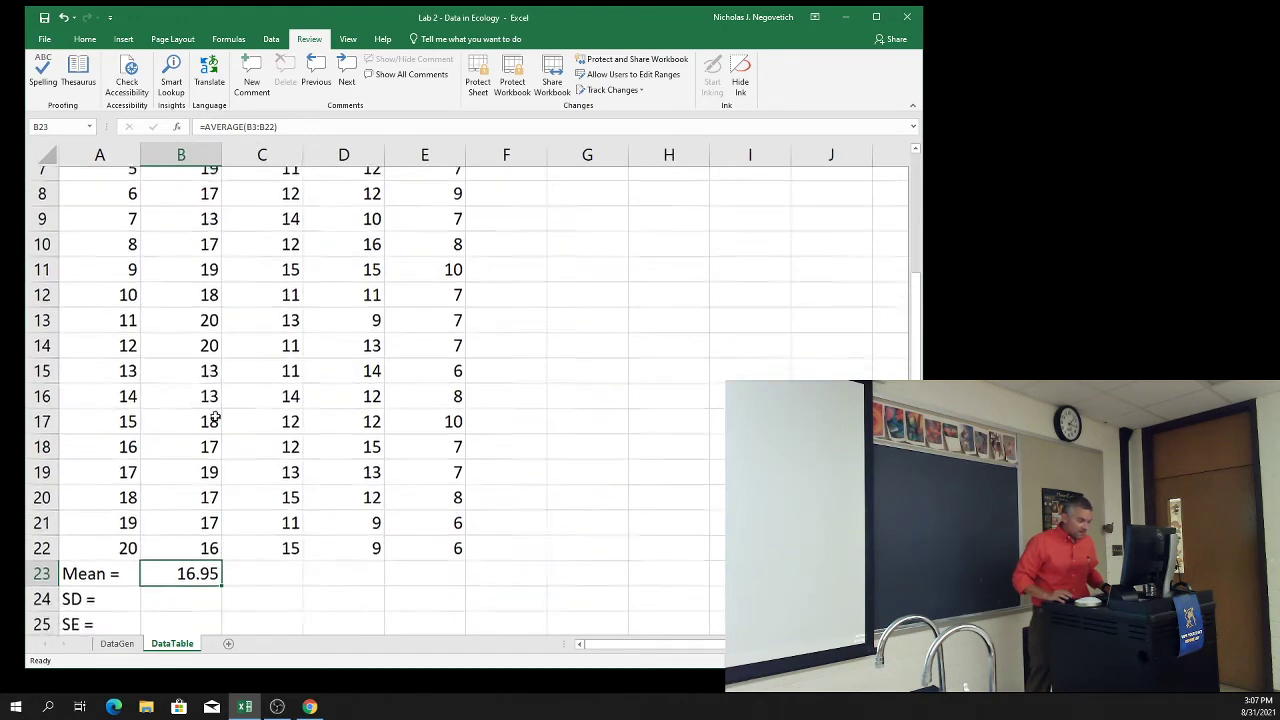
scroll(215, 418, down, 3)
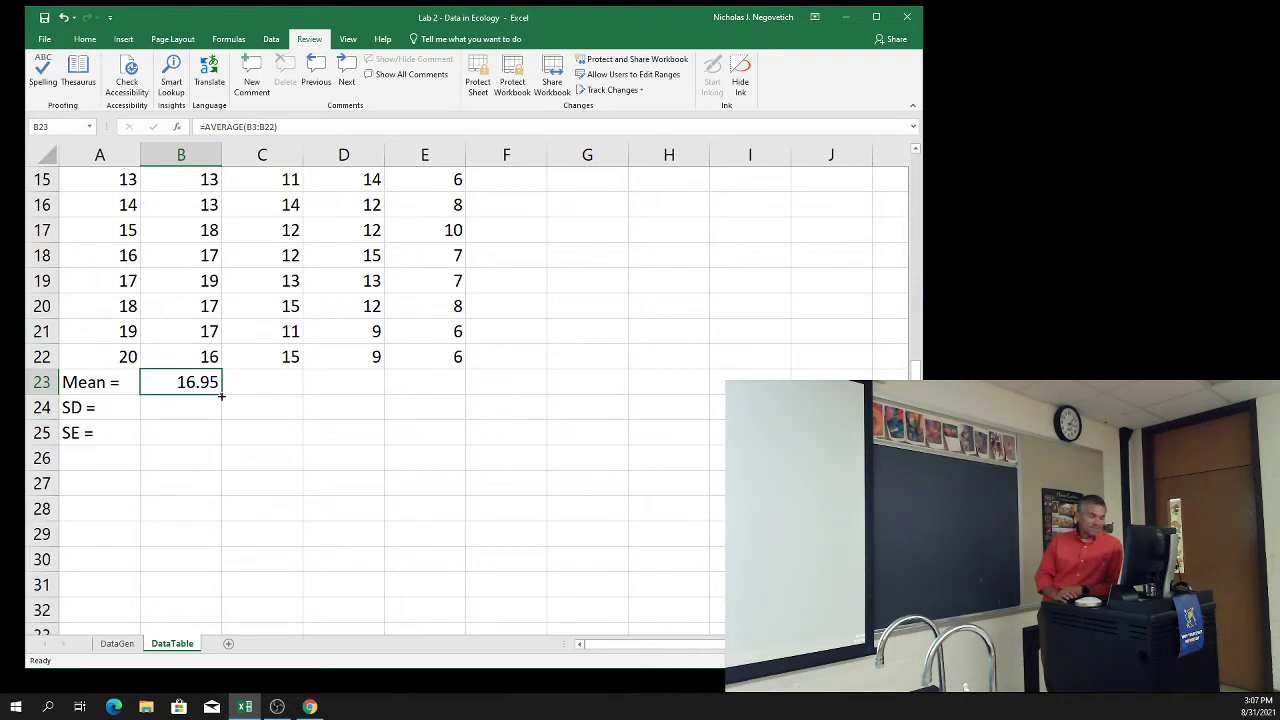
drag(221, 396, 441, 389)
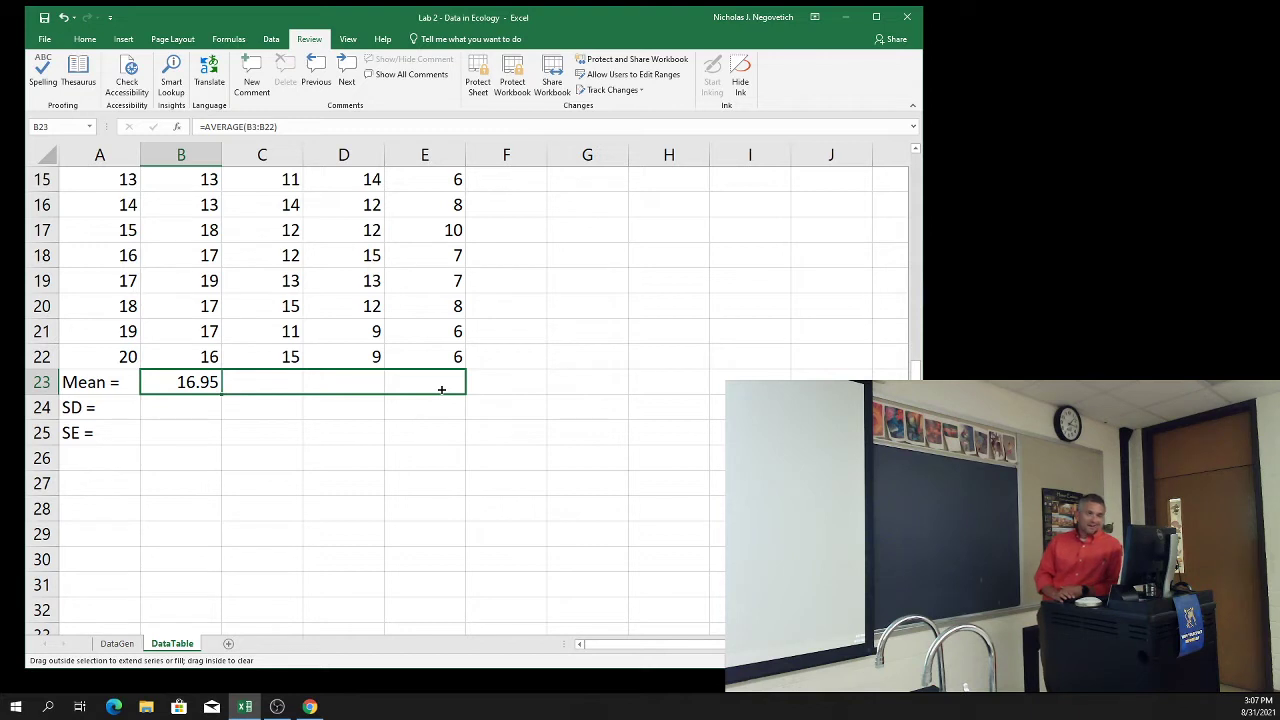
drag(441, 389, 441, 389)
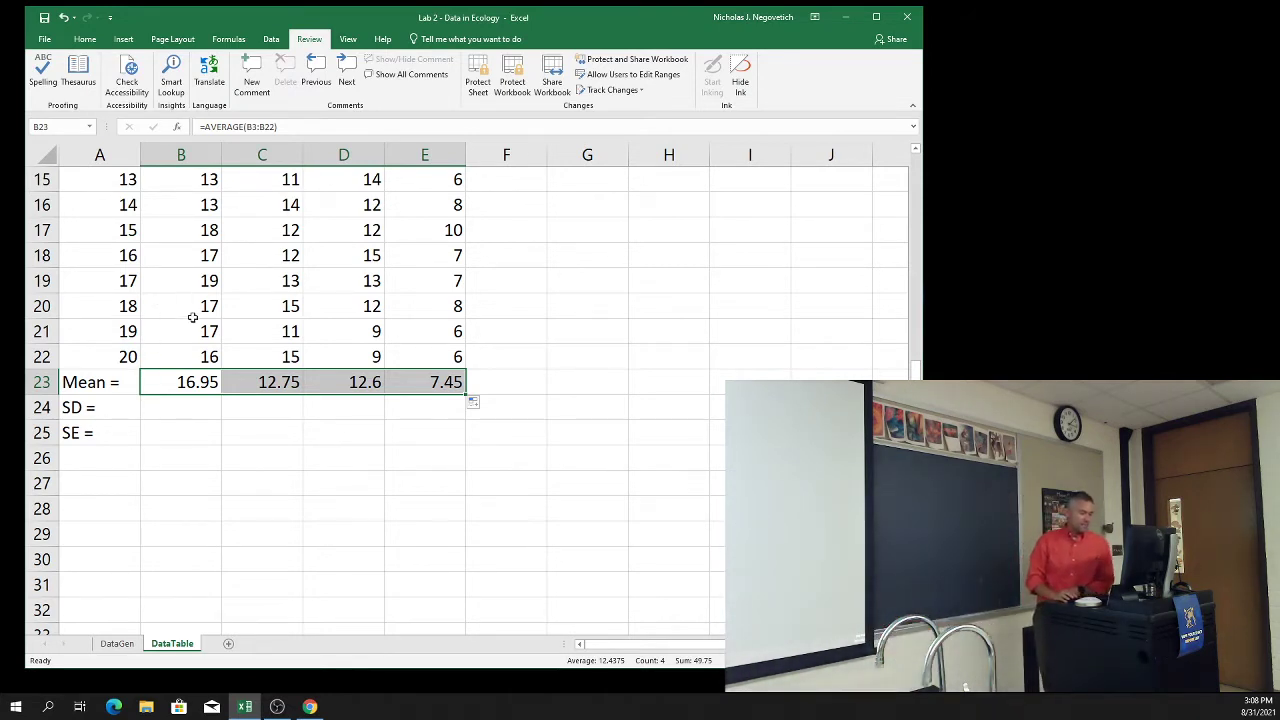
click(246, 376)
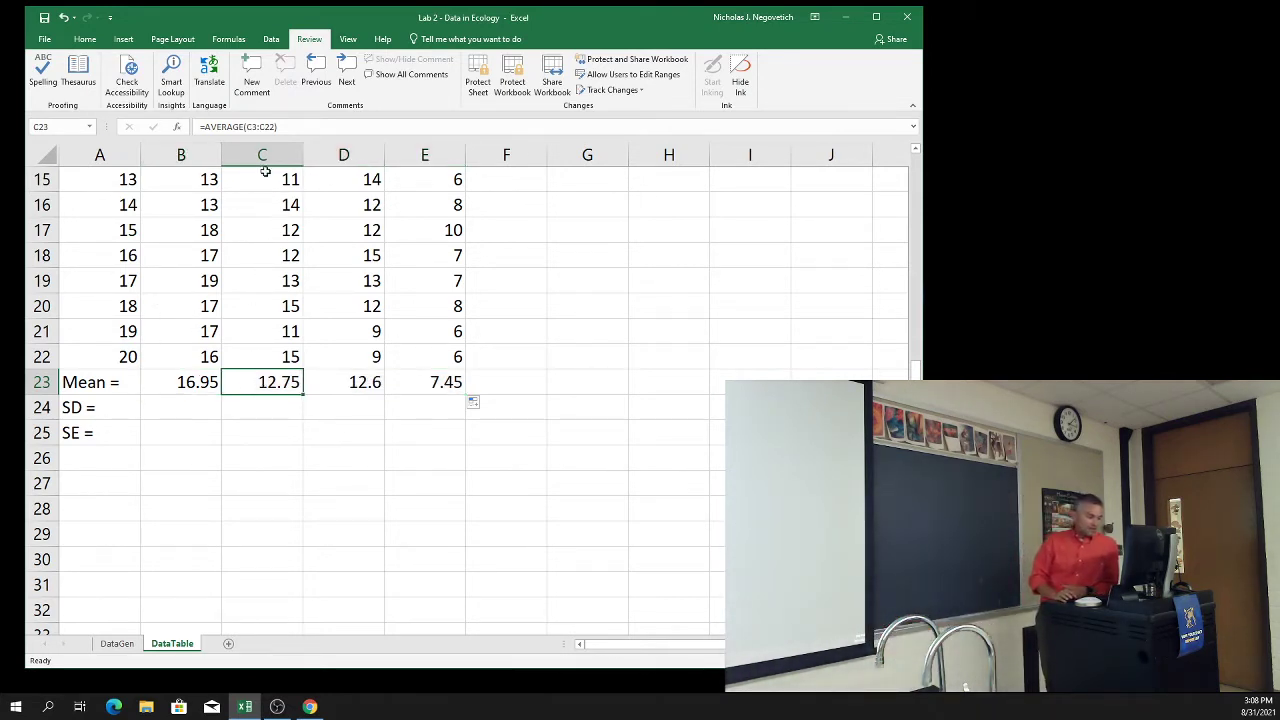
click(370, 382)
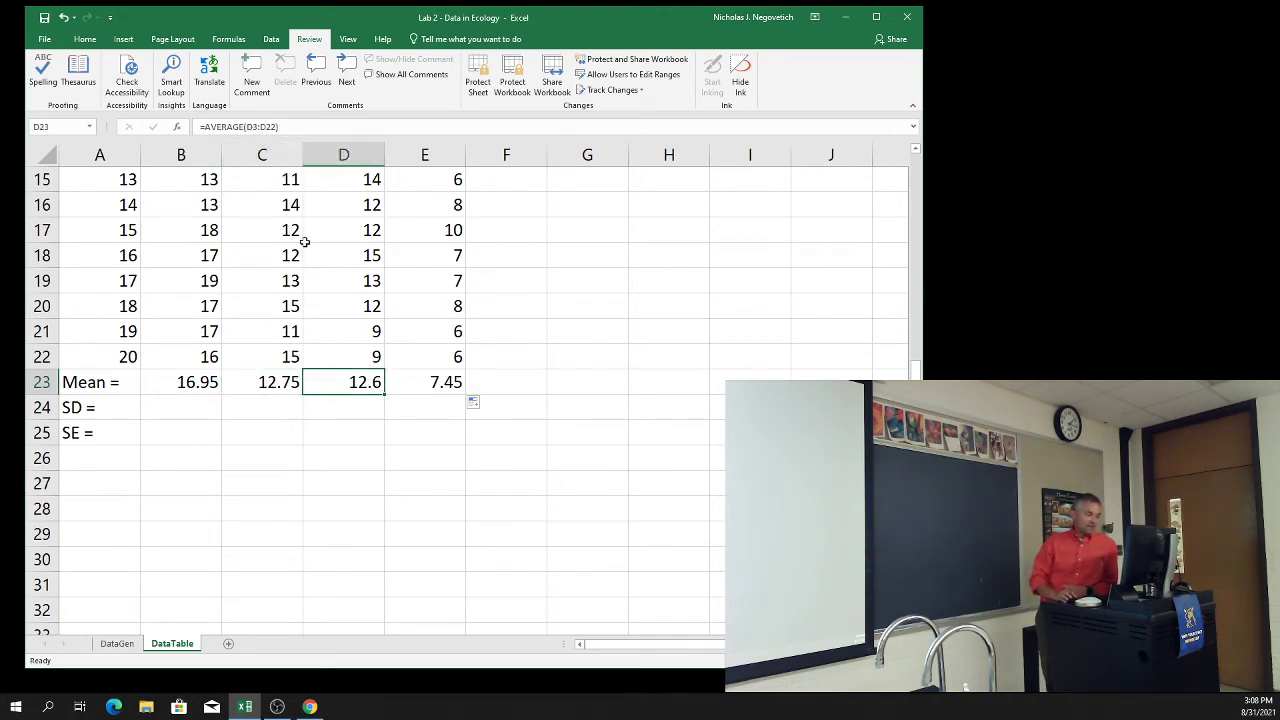
click(435, 383)
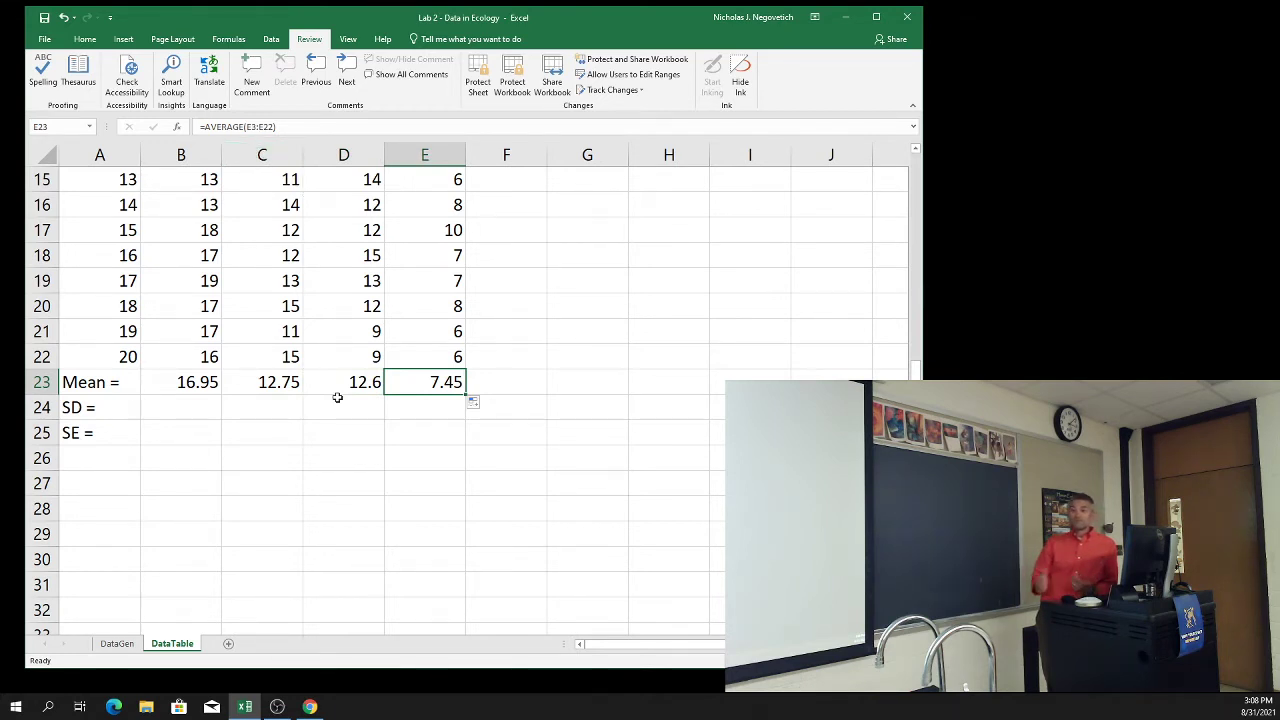
click(185, 409)
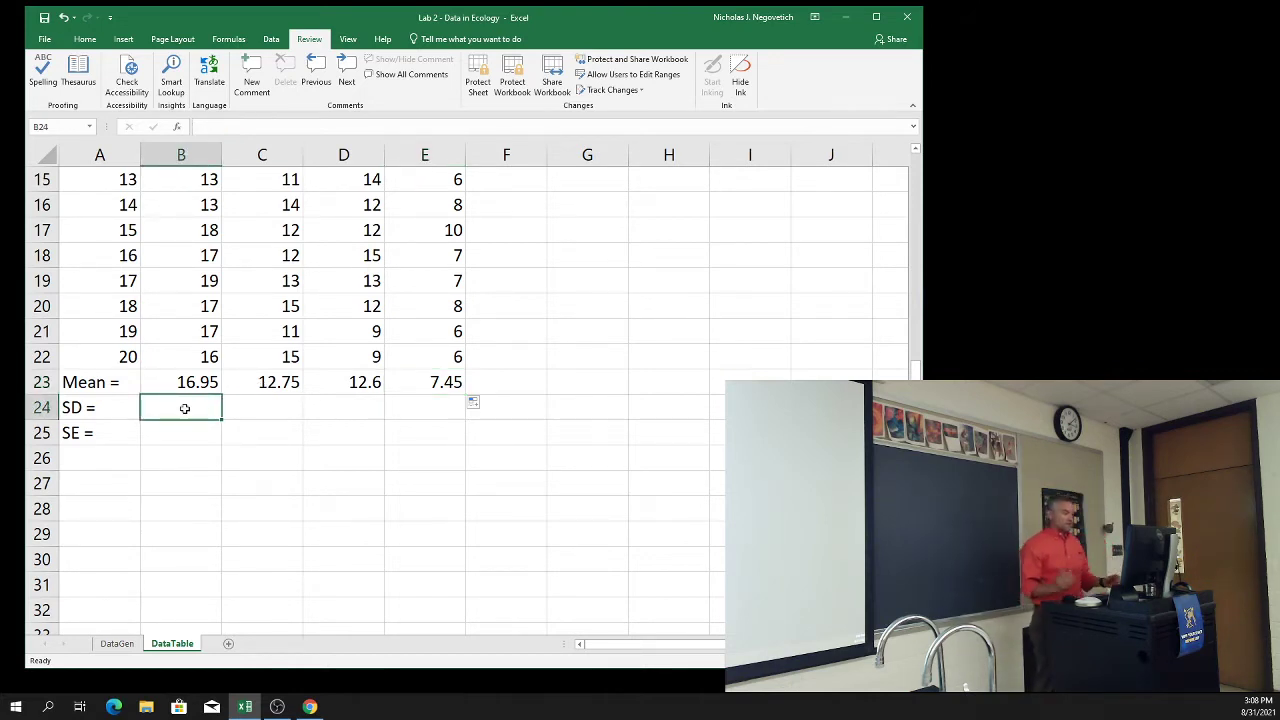
Start the standard deviation formula in B24, which now reads =stdev.
text(=)
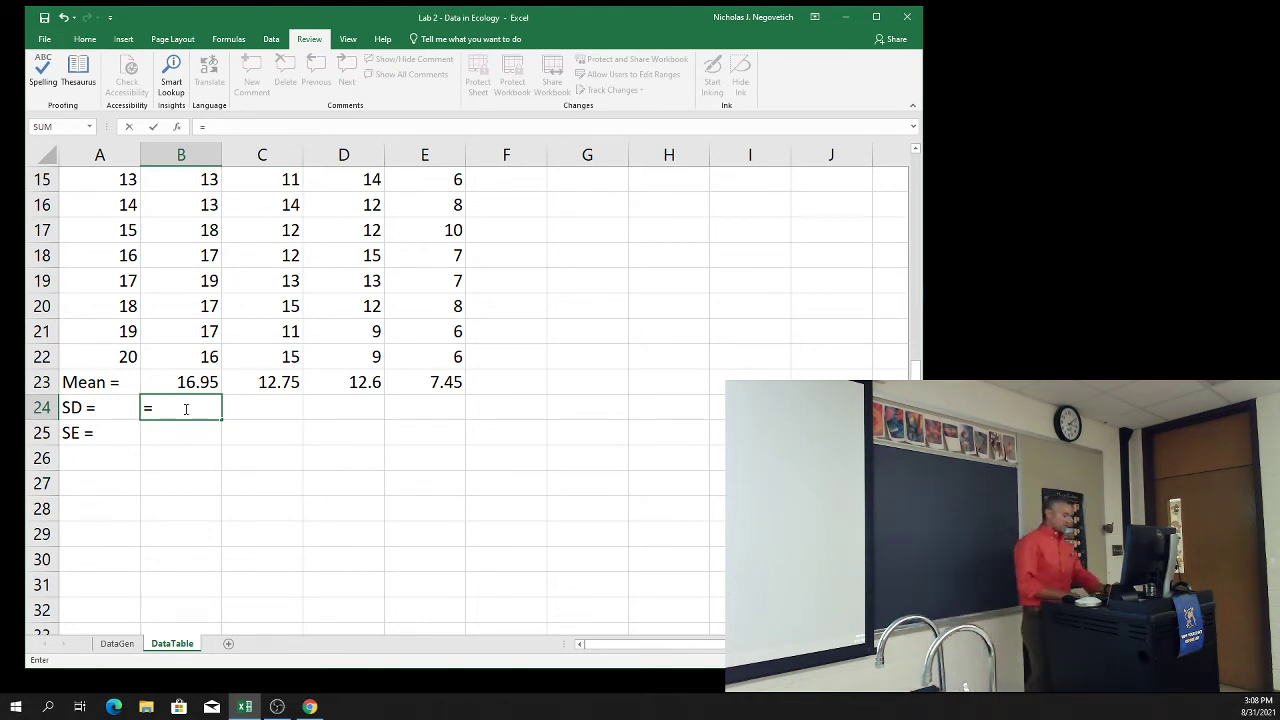
text(s)
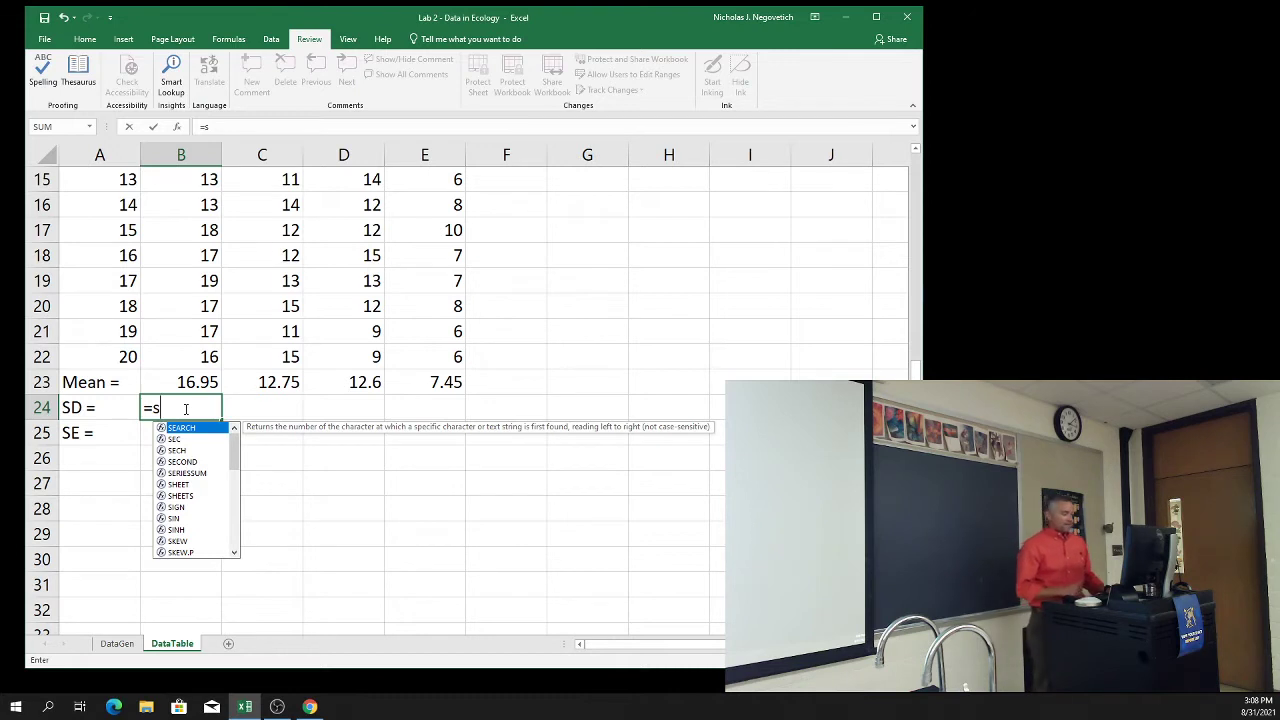
text(ta)
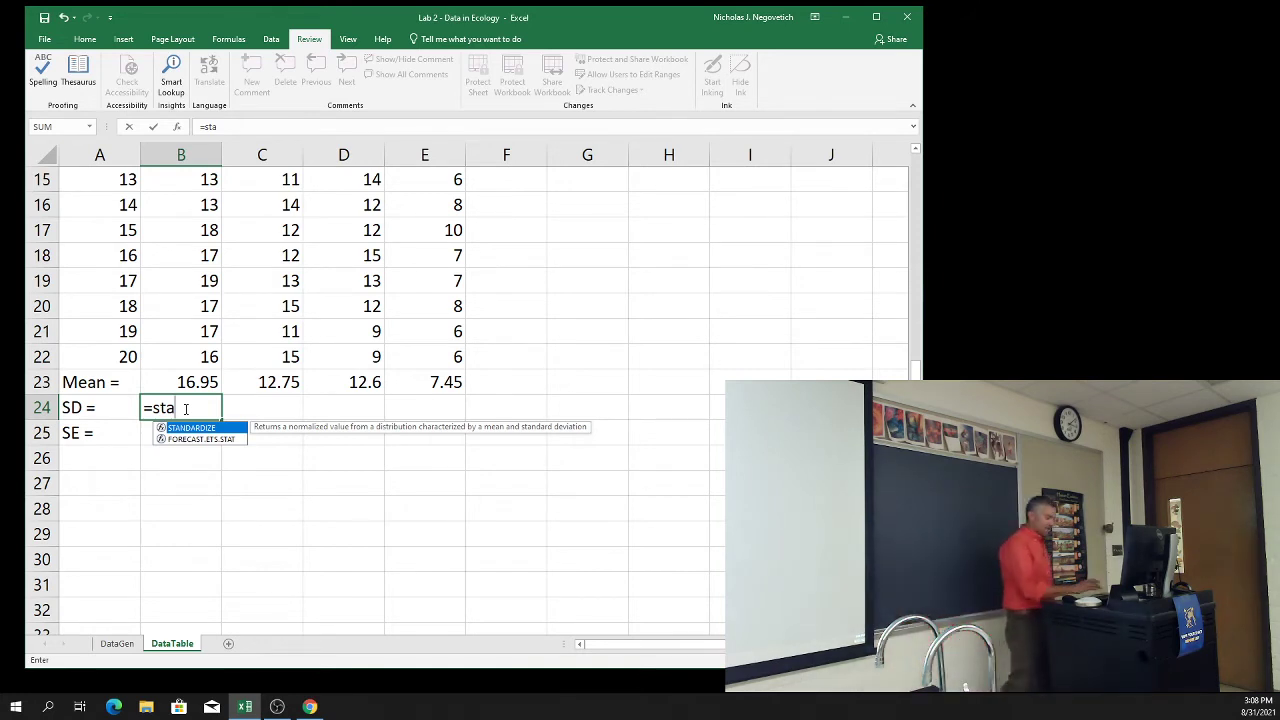
key(BackSpace)
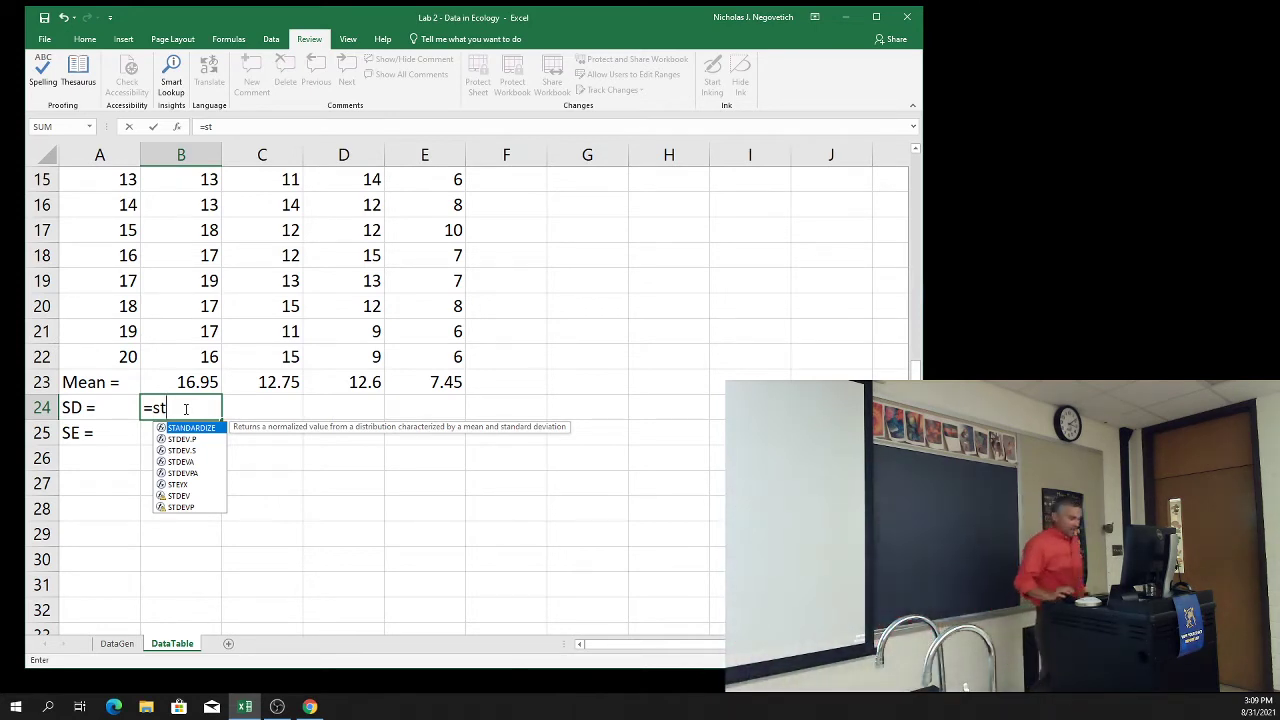
text(dev)
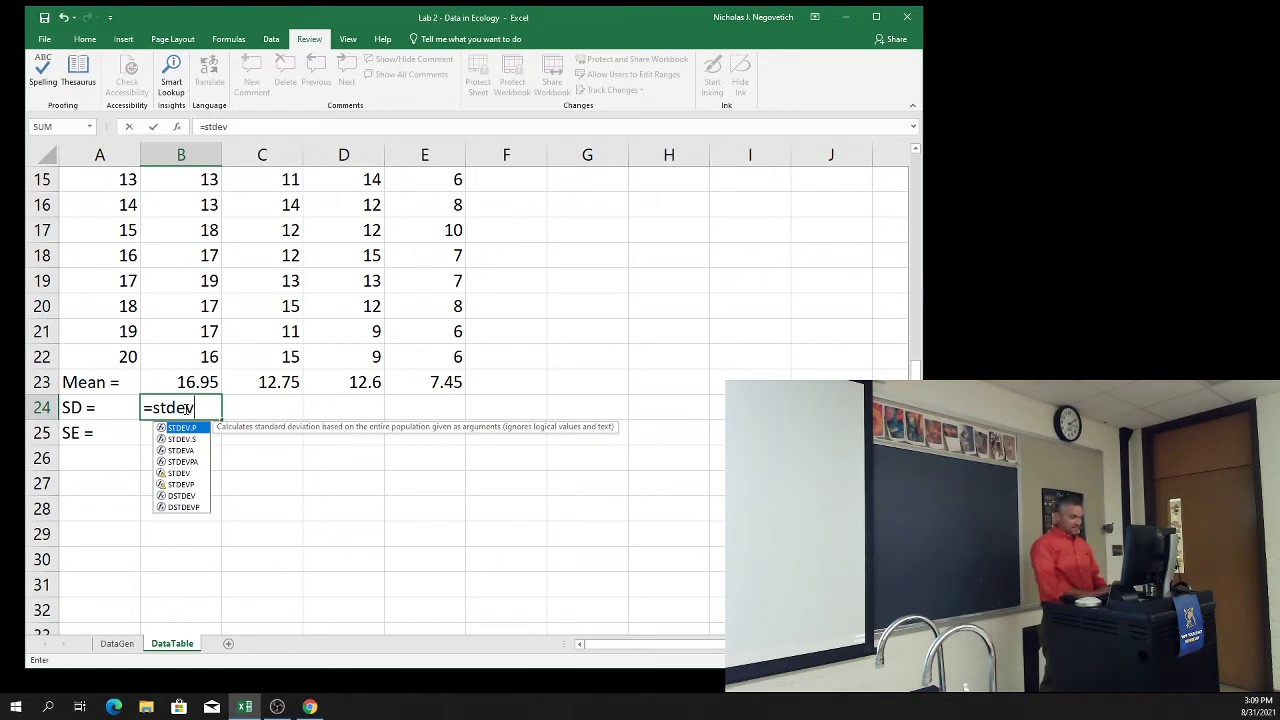
text(()
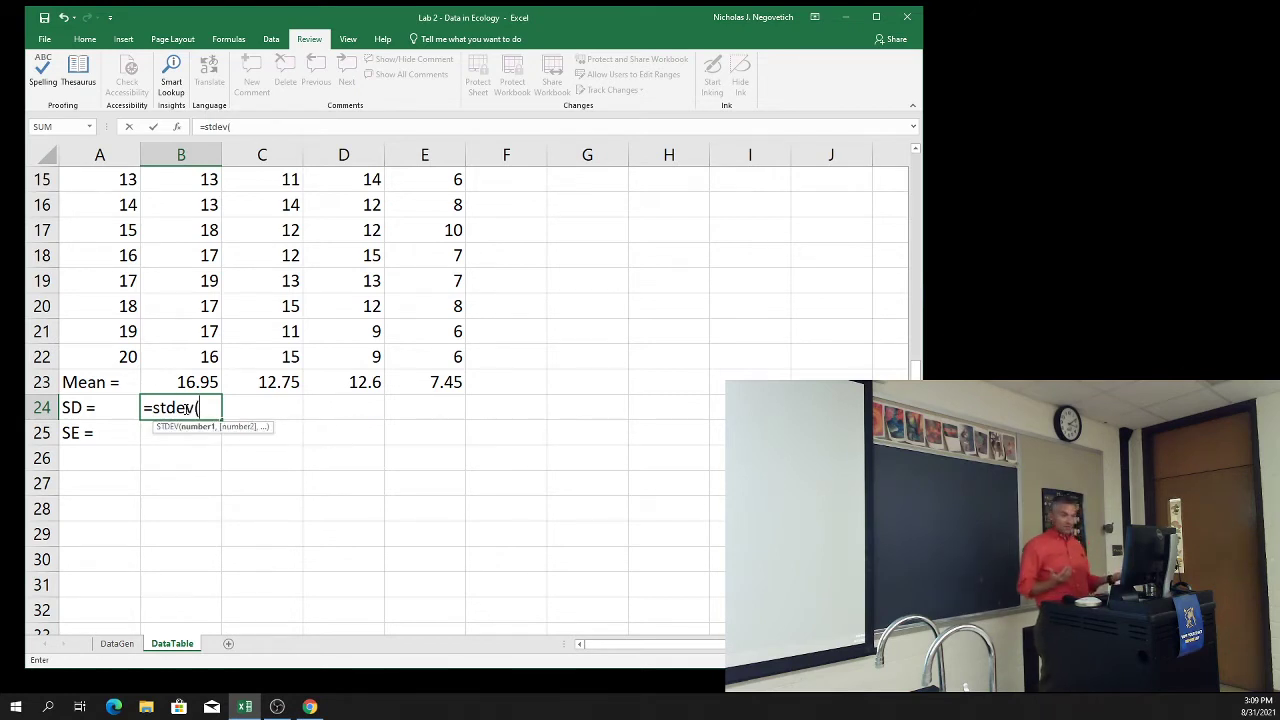
key(BackSpace)
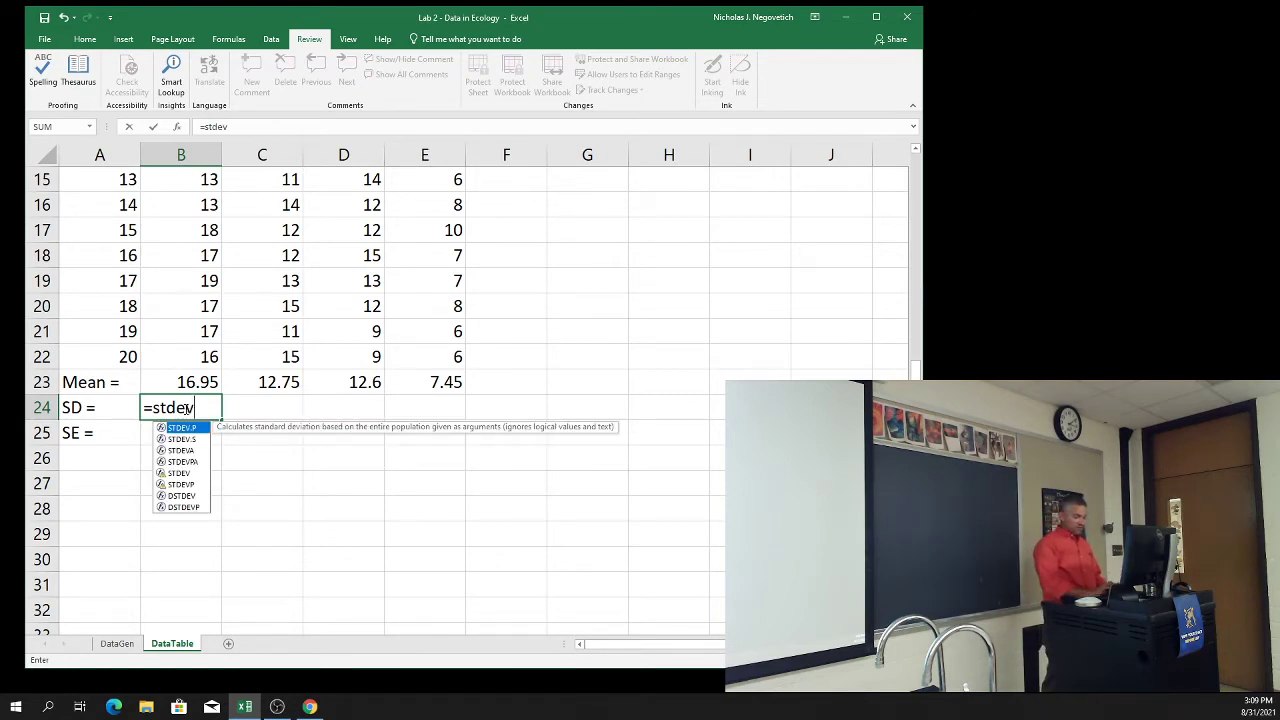
Complete B24 as =STDEV.S(B3:B22), giving a standard deviation of 2.187885.
text(.s()
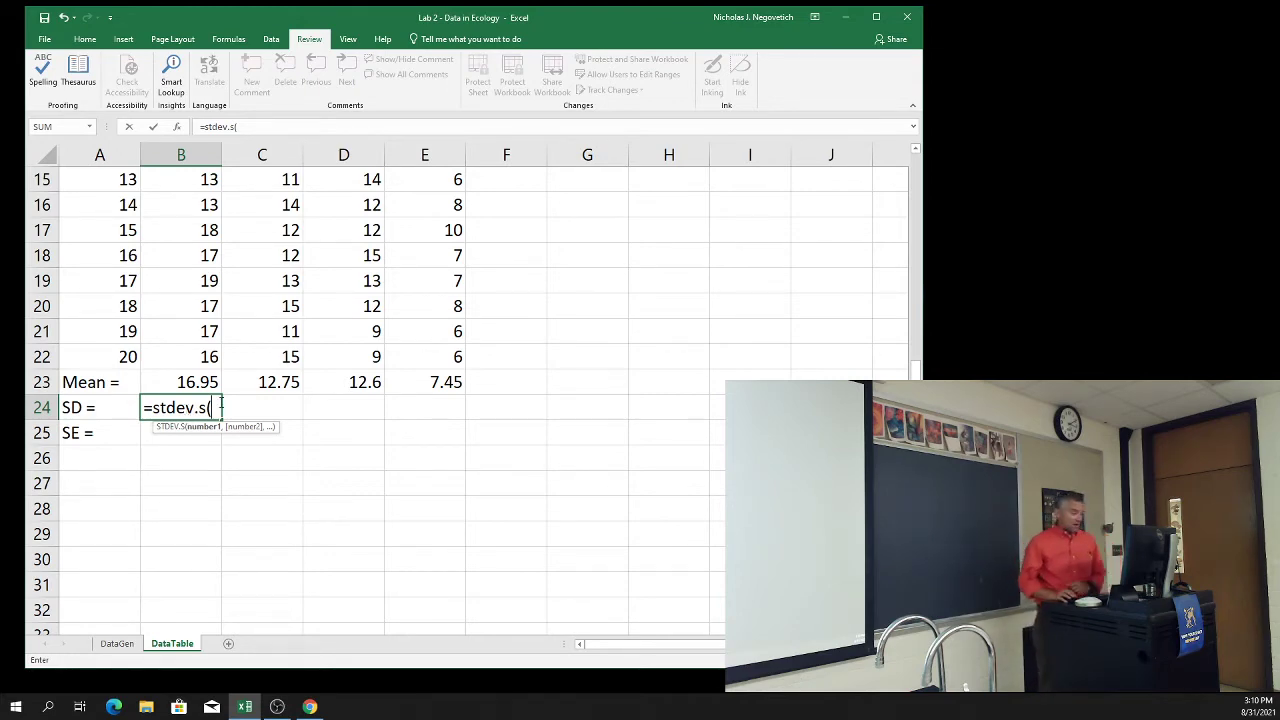
scroll(212, 373, up, 2)
scroll(212, 373, up, 2)
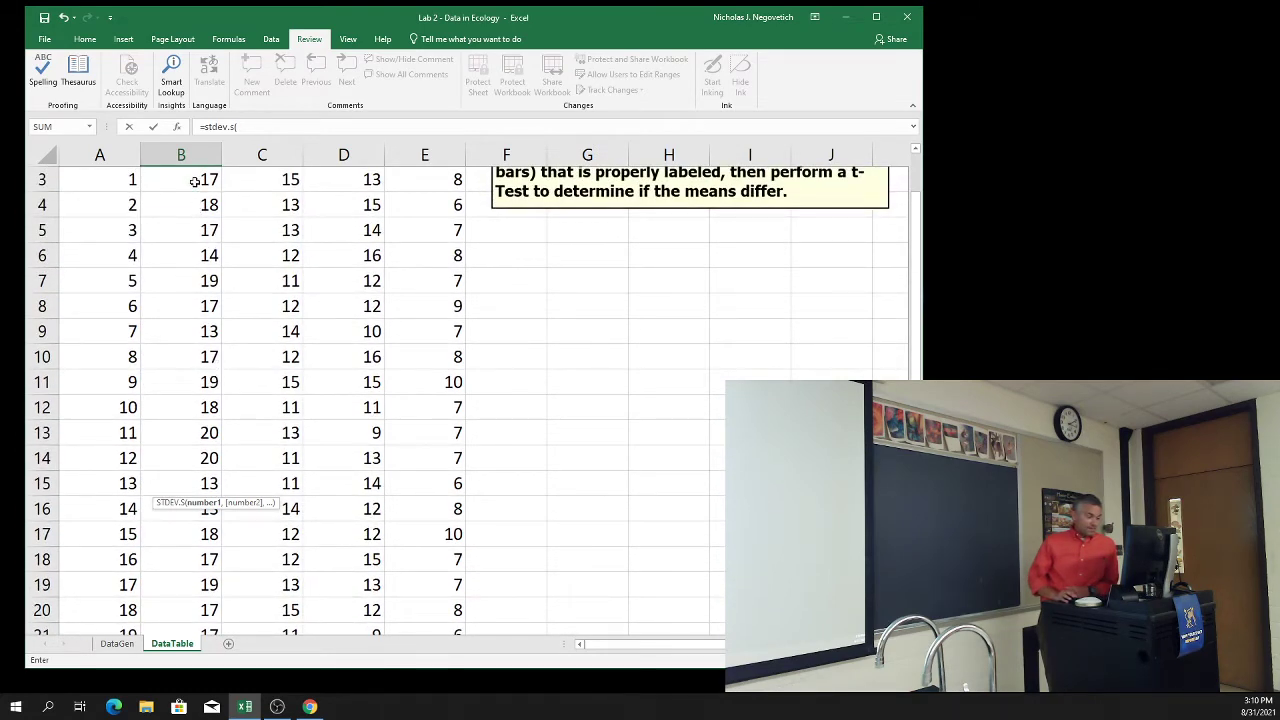
drag(194, 181, 203, 559)
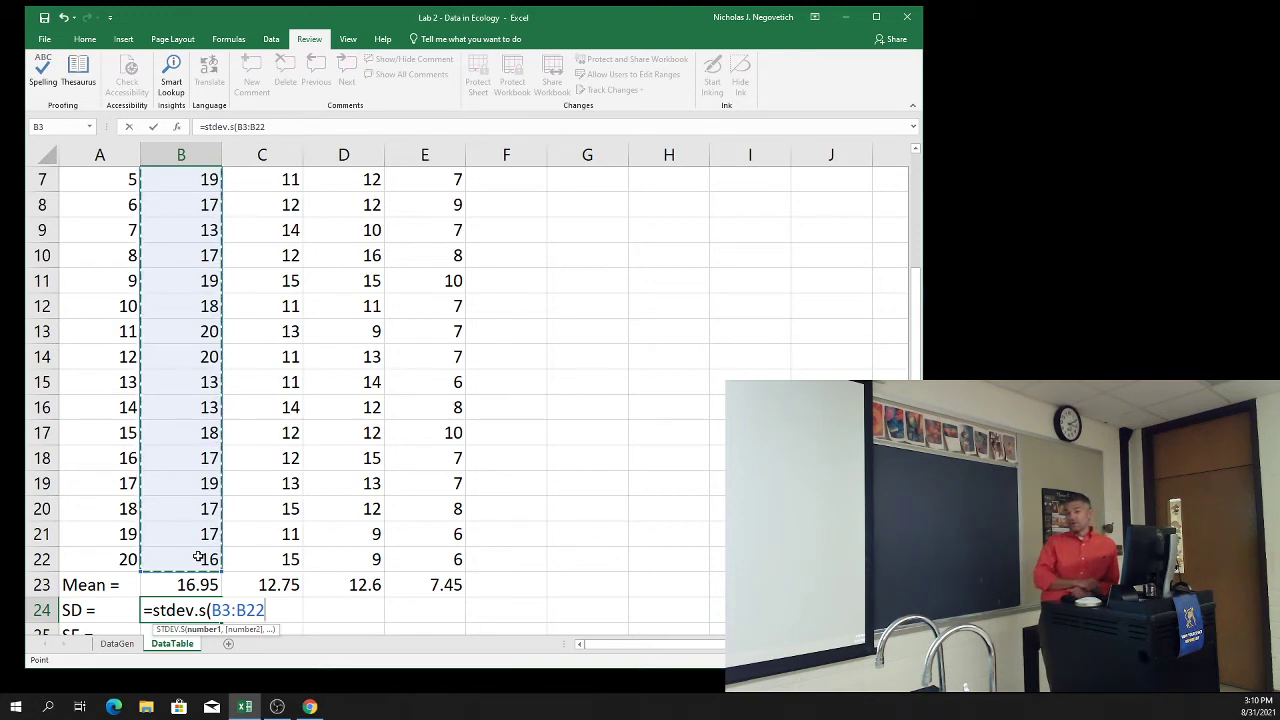
key(Return)
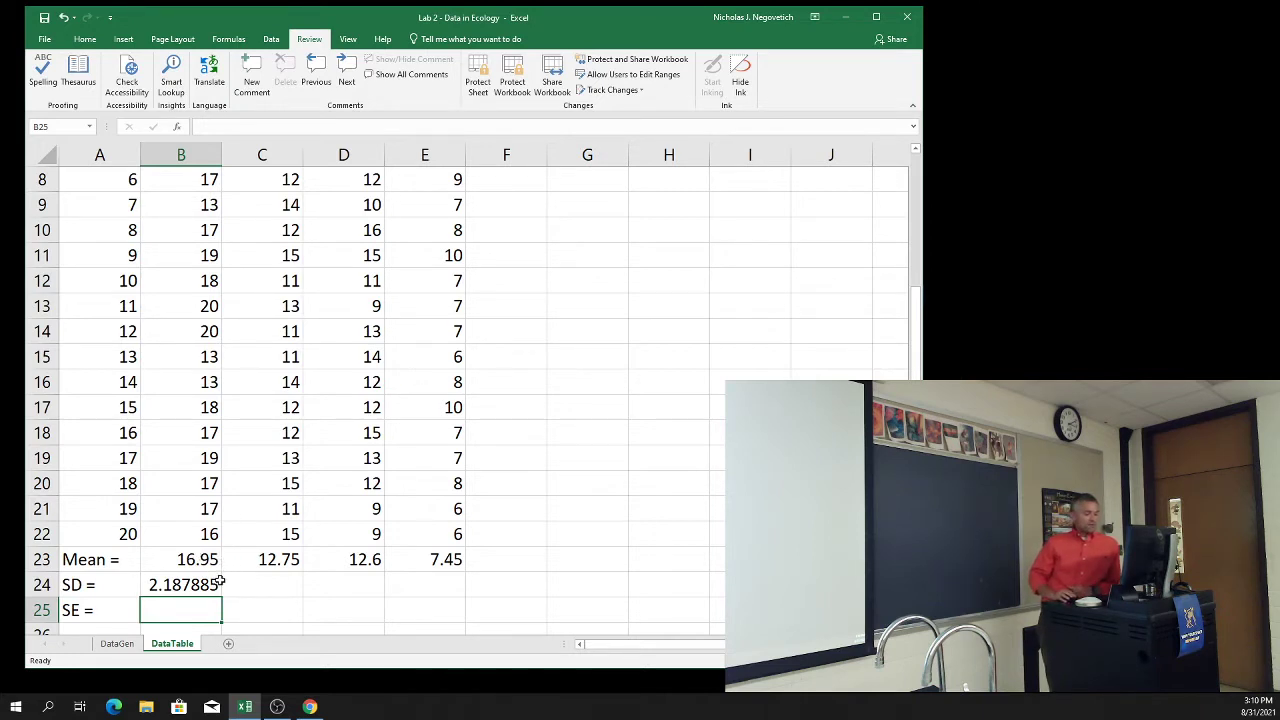
Fill the B24 SD formula right to E24, giving 1.482352, 2.233713 and 1.190975.
click(216, 582)
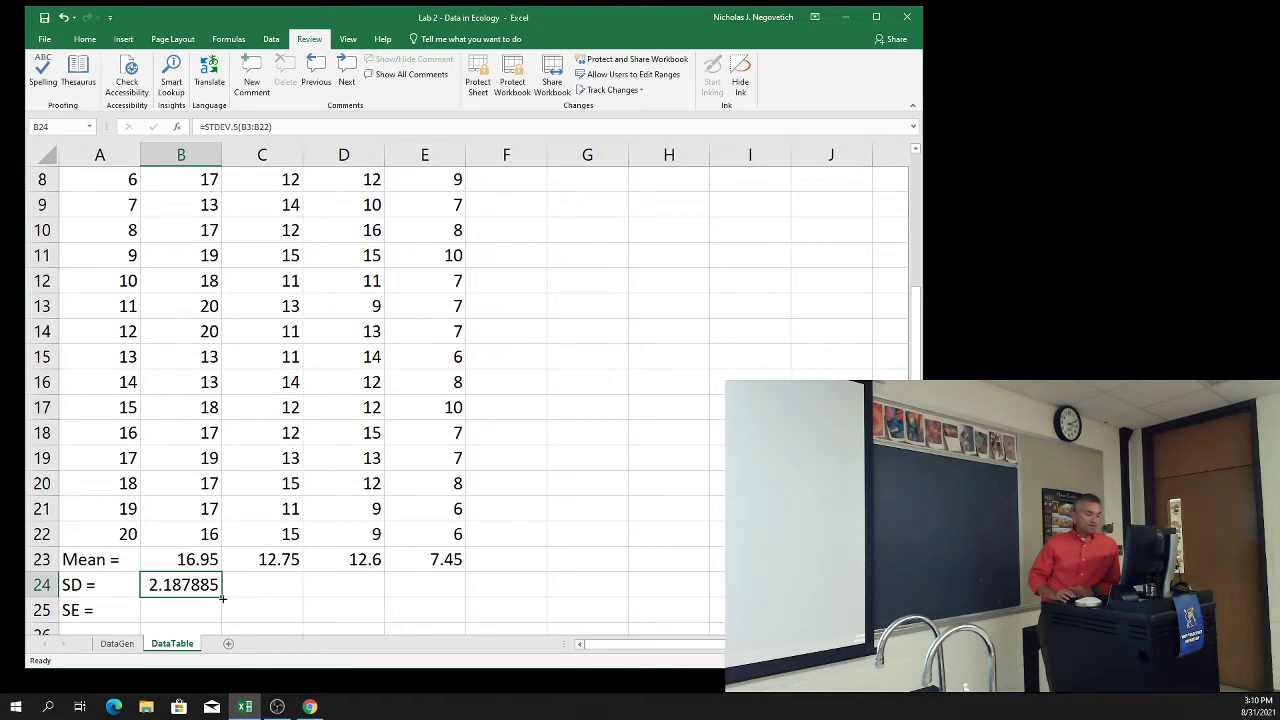
drag(222, 598, 450, 589)
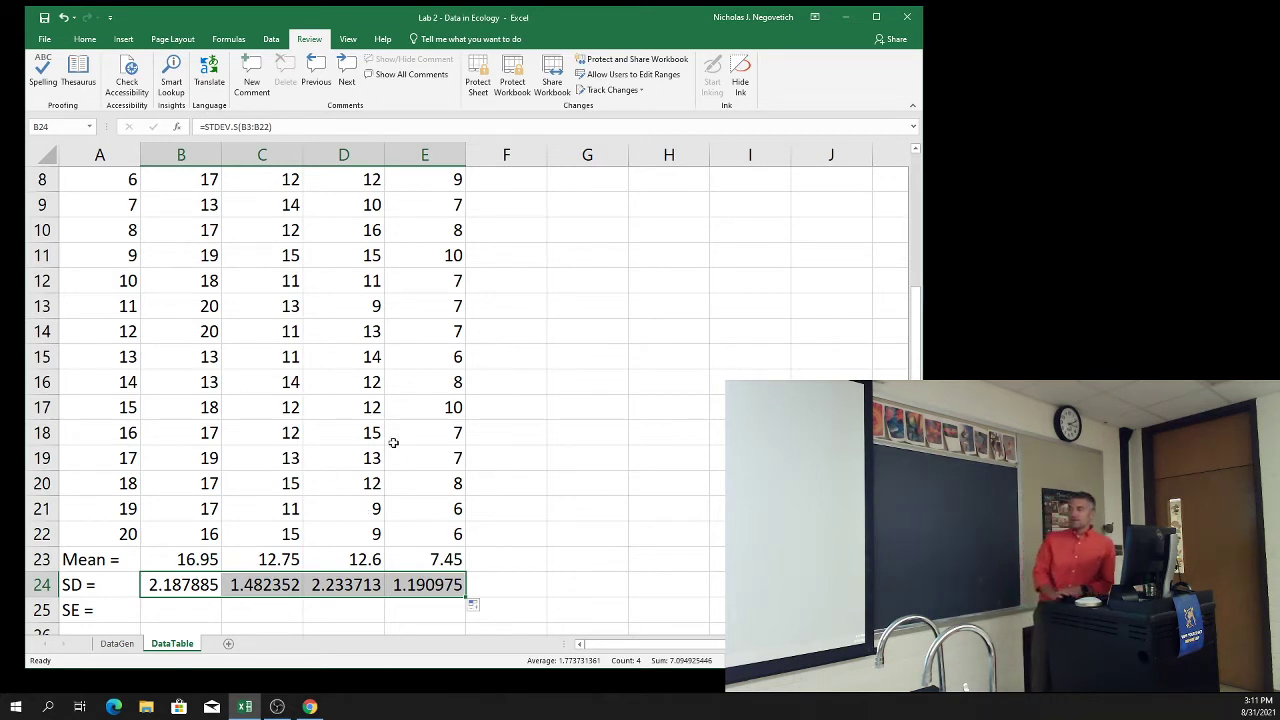
click(183, 607)
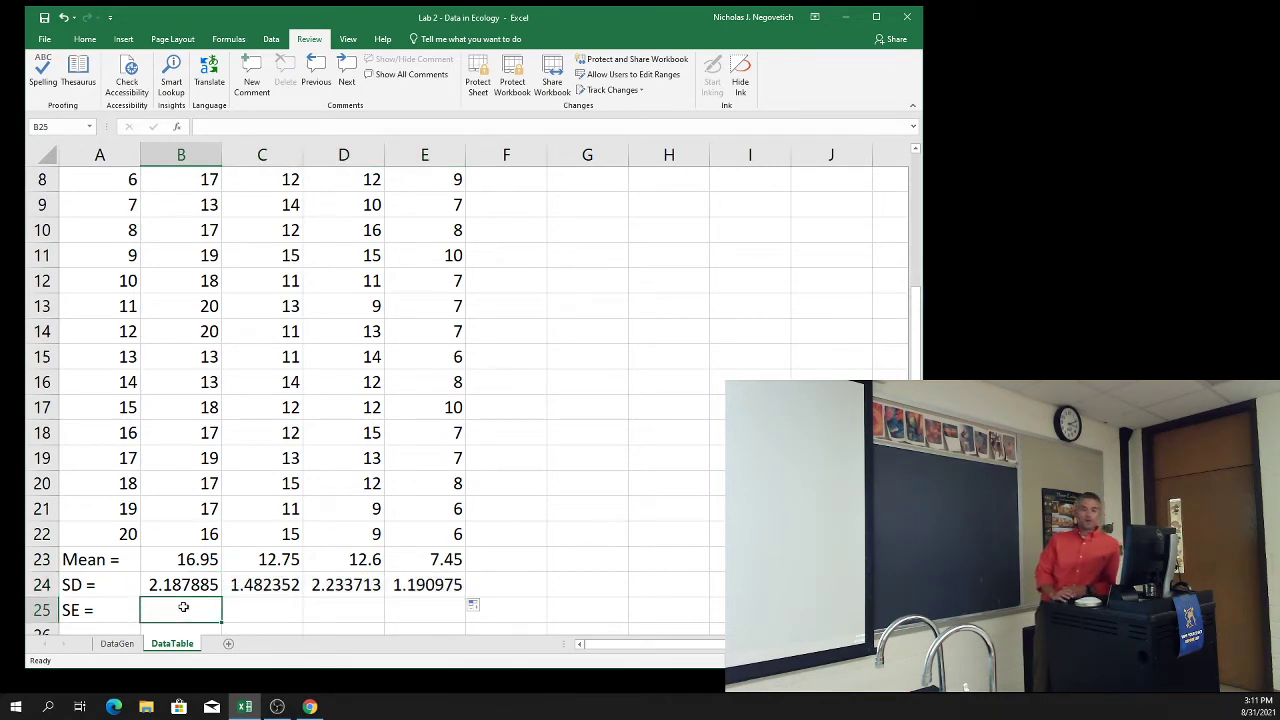
Enter =B24/sqrt(20) in B25, giving Plant A's standard error of 0.489226.
scroll(184, 605, down, 2)
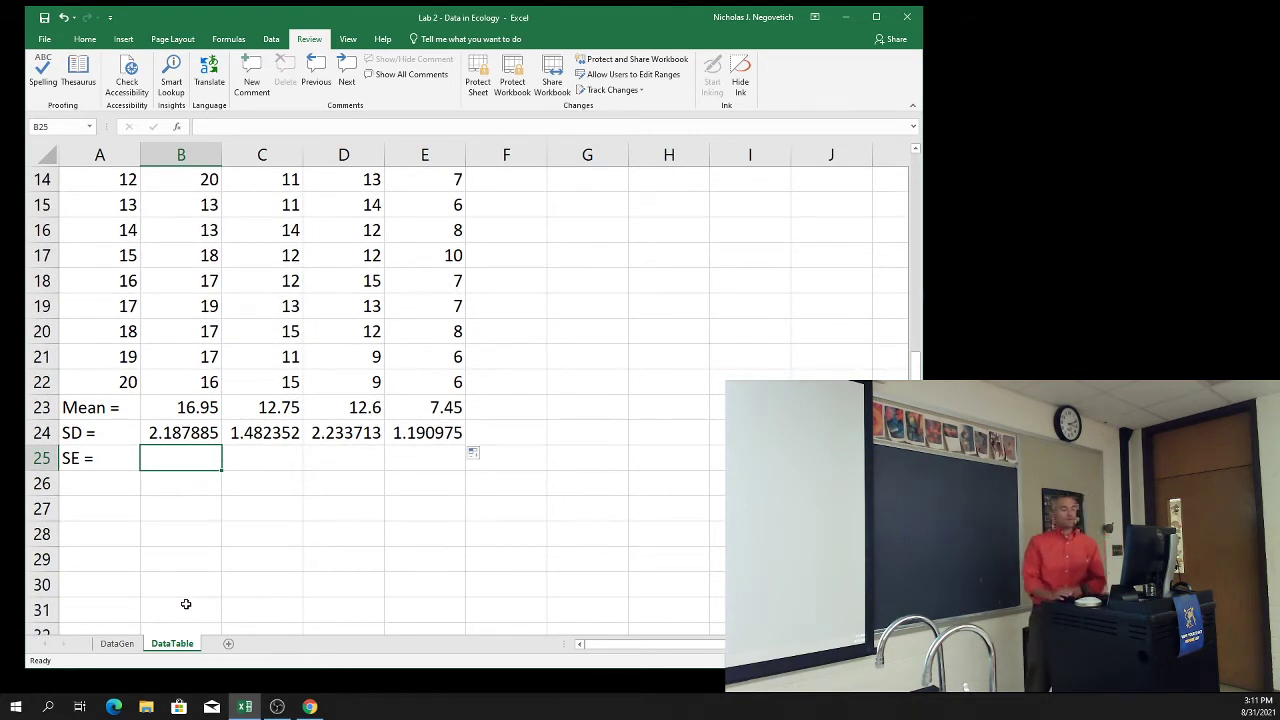
text(=)
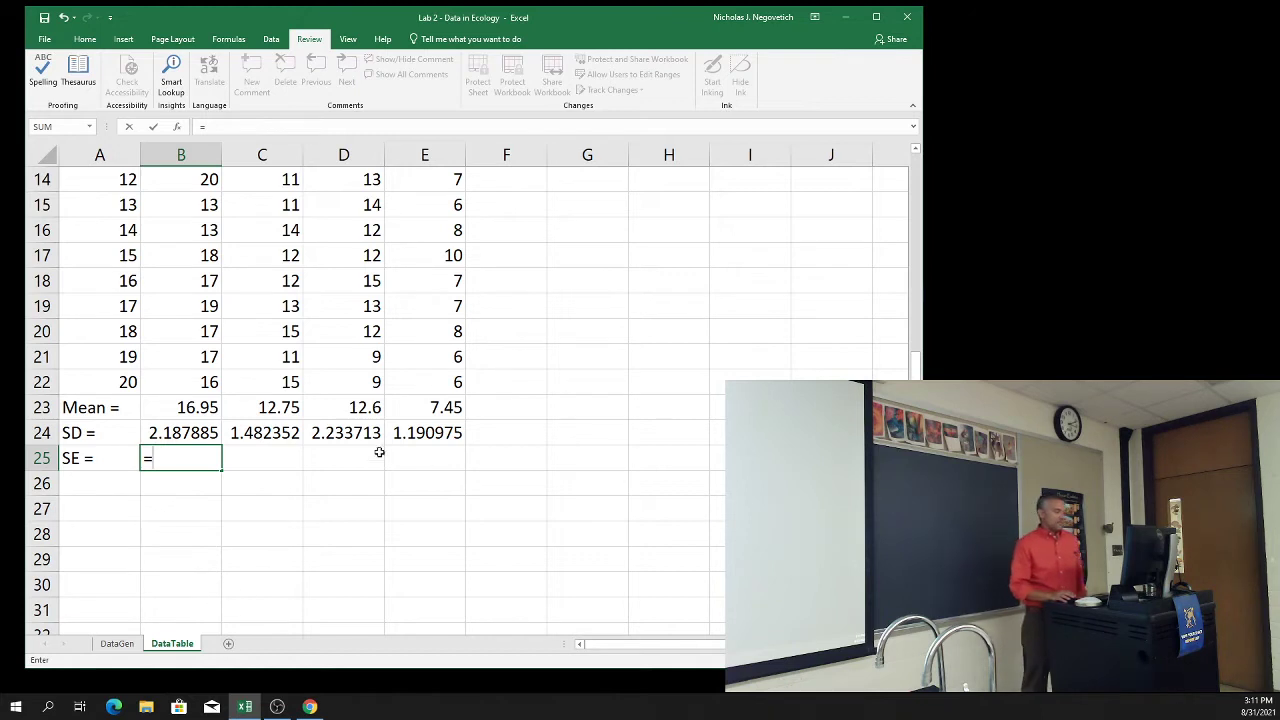
click(169, 432)
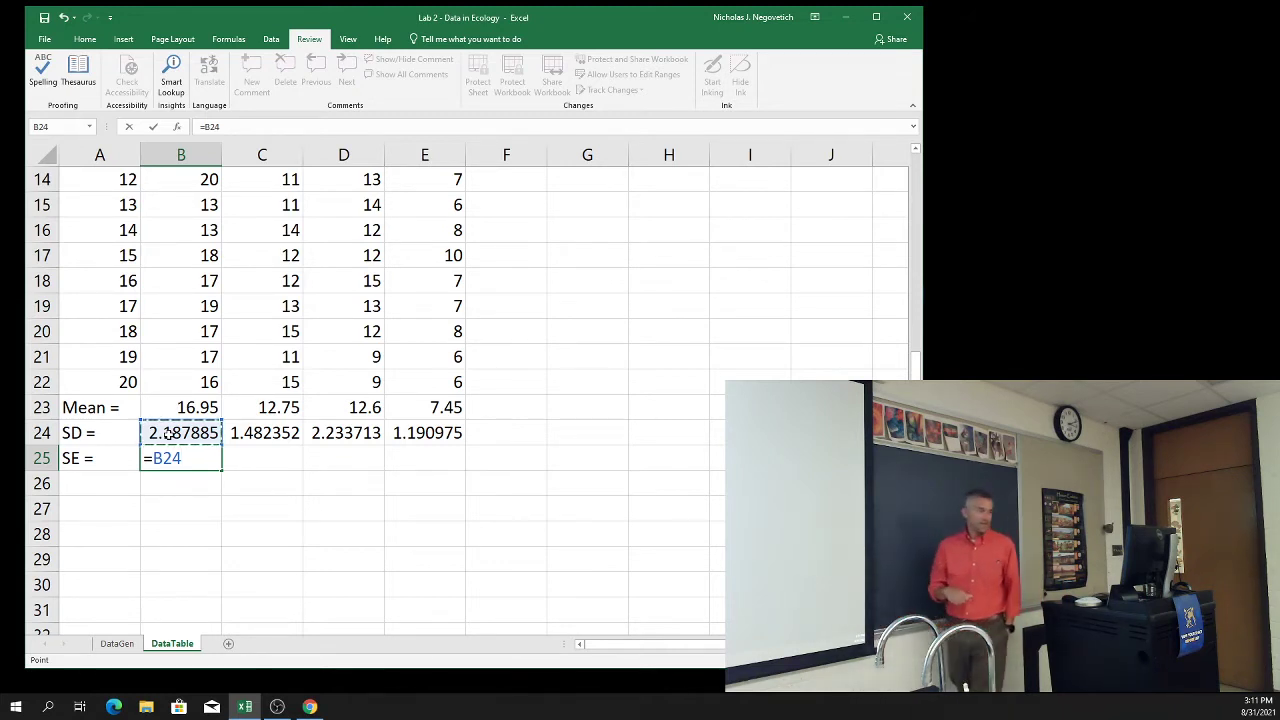
text(/)
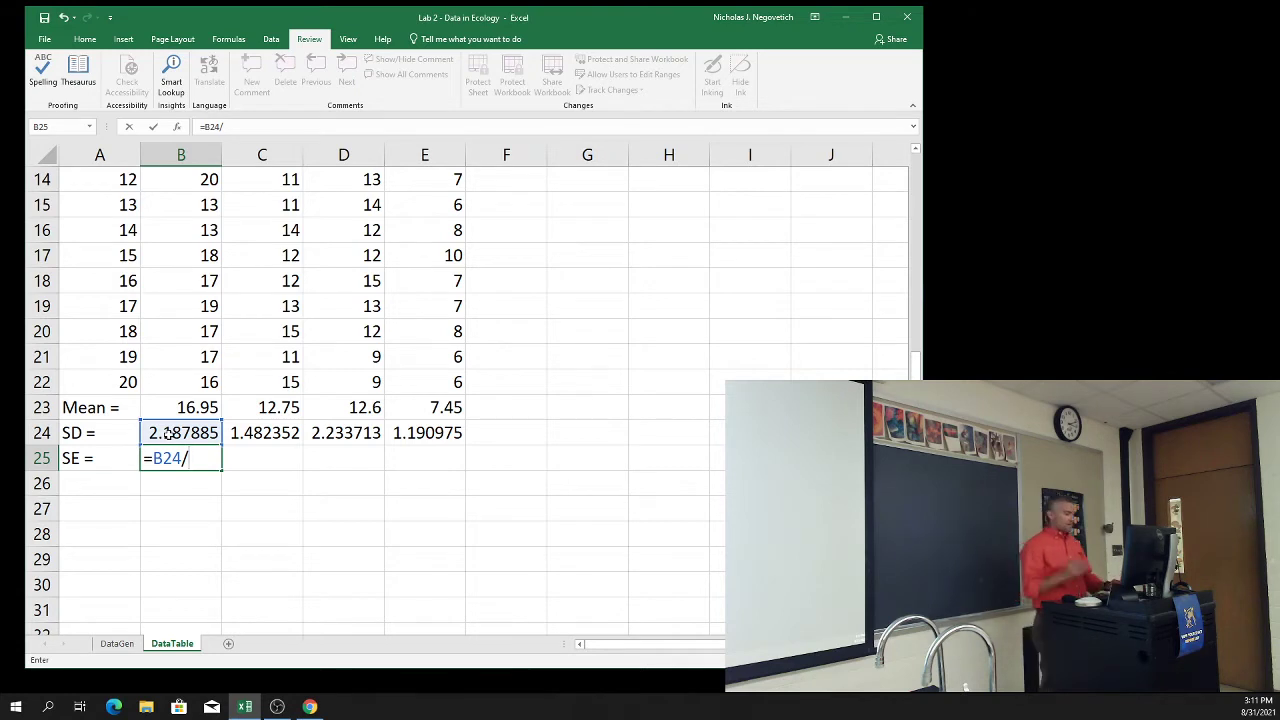
text(sq)
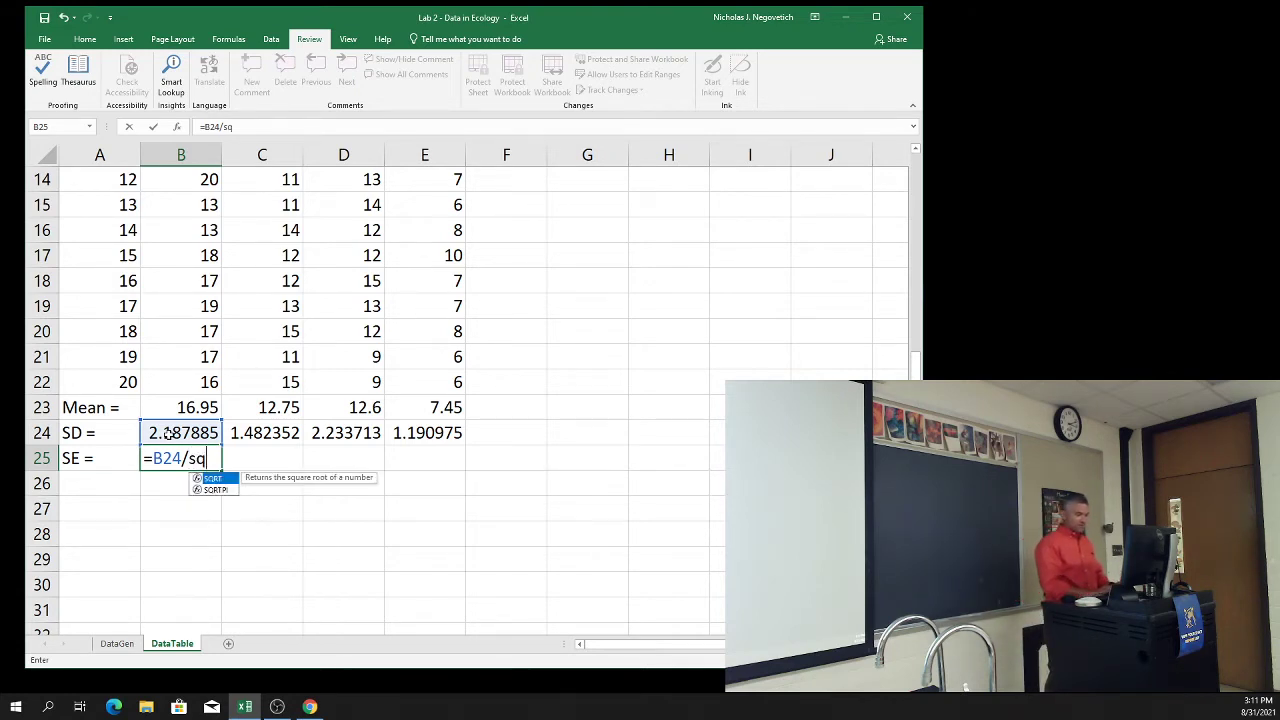
text(rt)
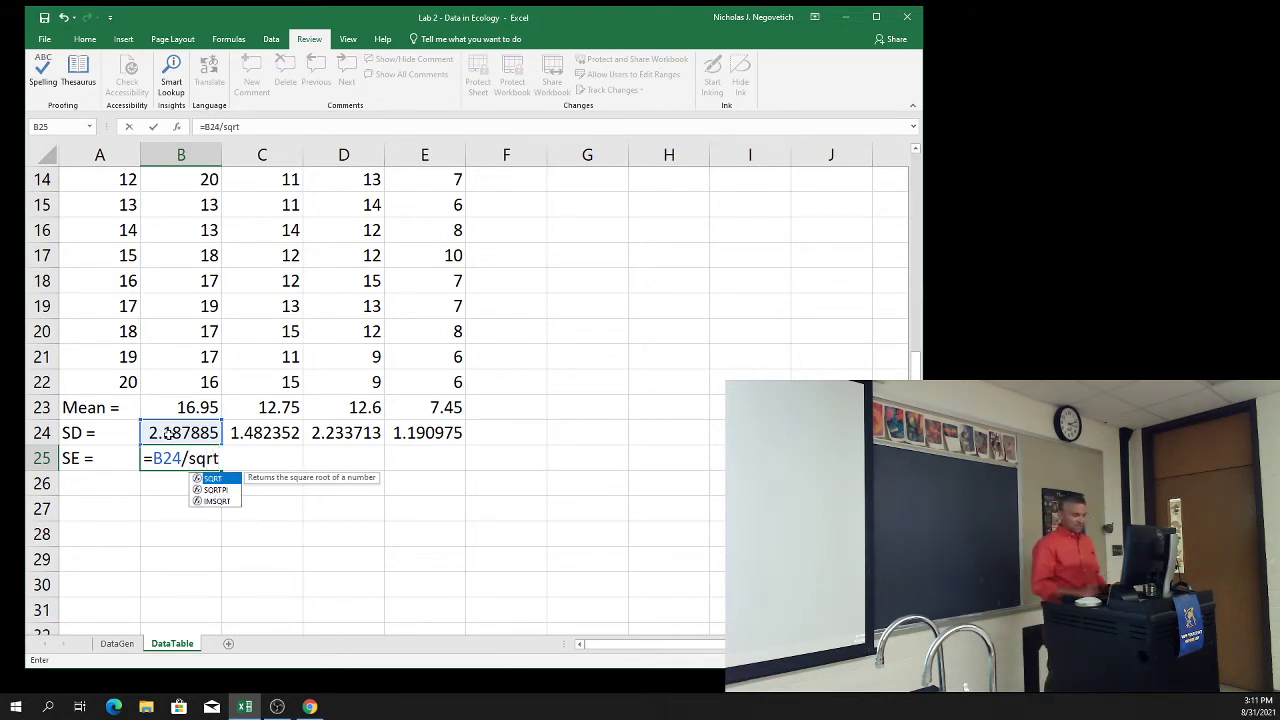
text(()
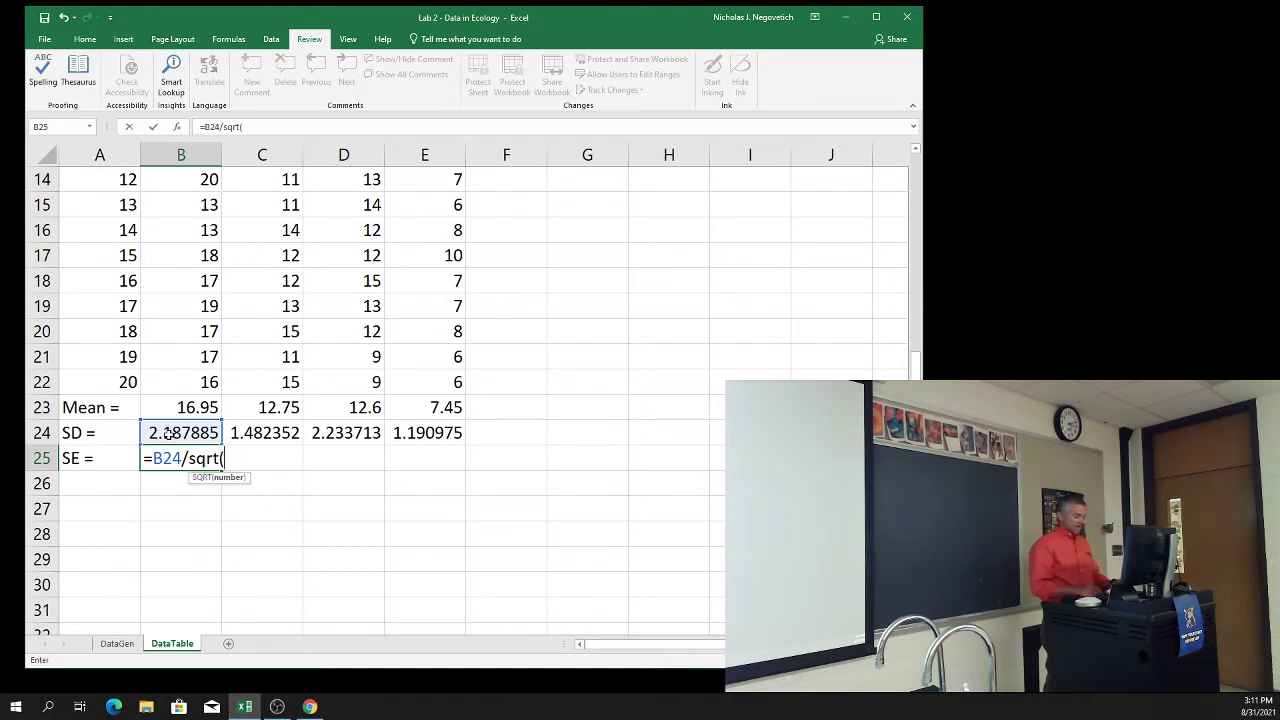
text(20)
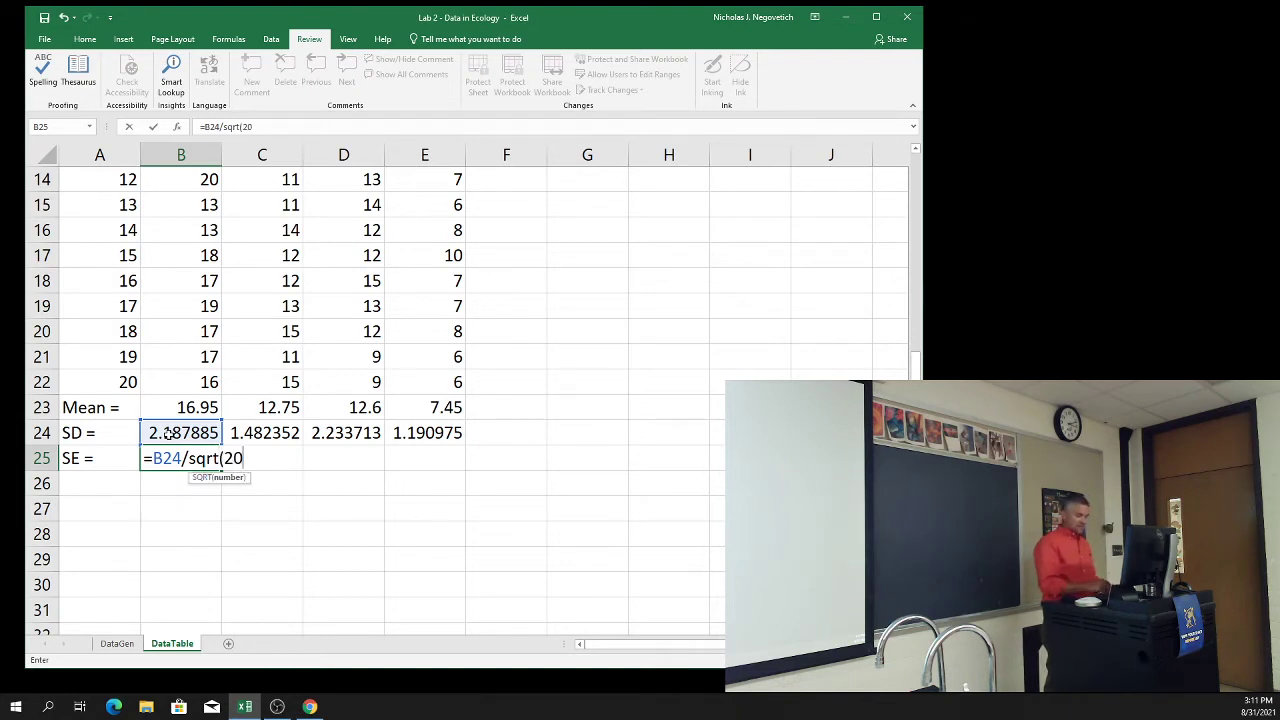
text())
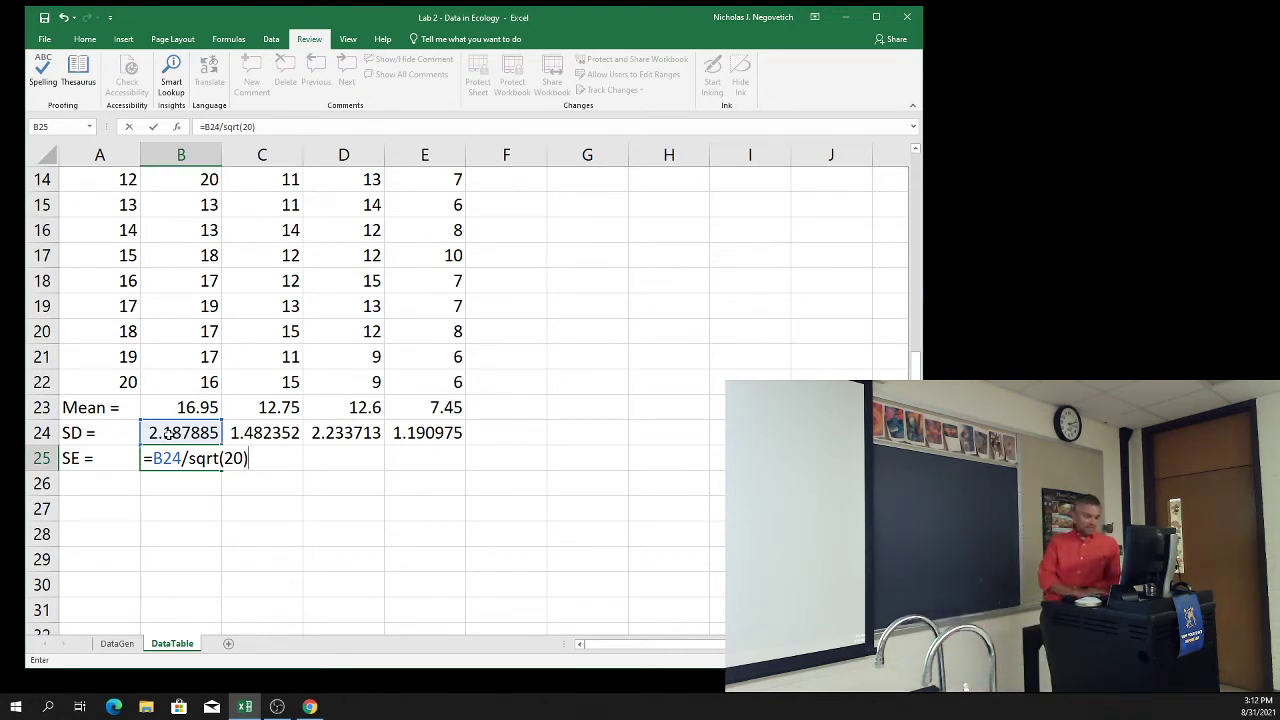
key(Return)
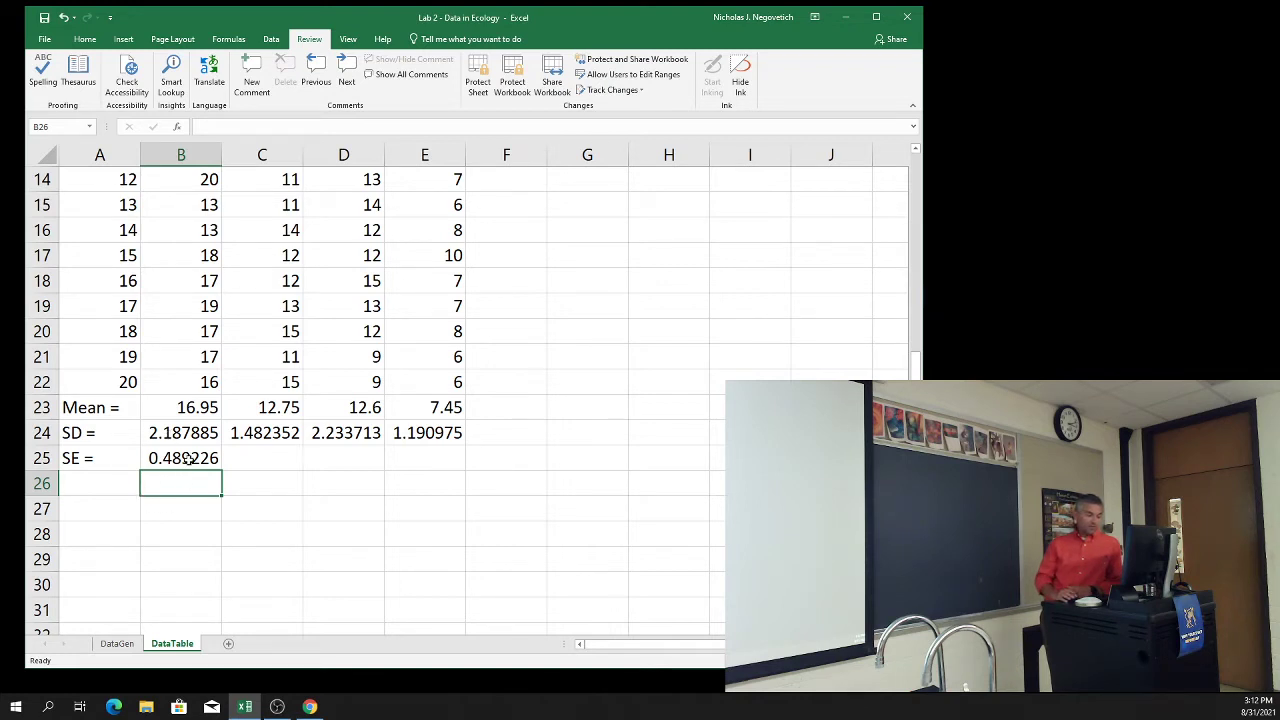
Fill the B25 SE formula right to E25, giving 0.331464, 0.499473 and 0.26631.
click(185, 460)
drag(223, 469, 440, 457)
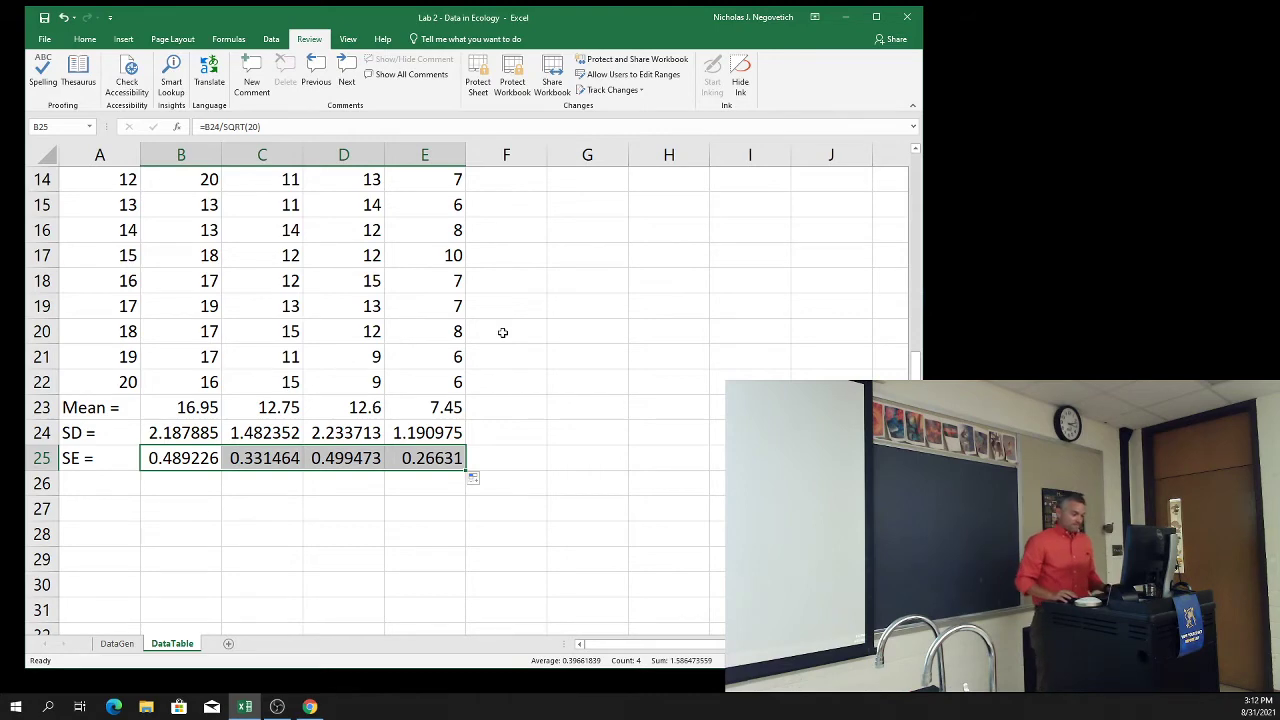
scroll(552, 353, up, 1)
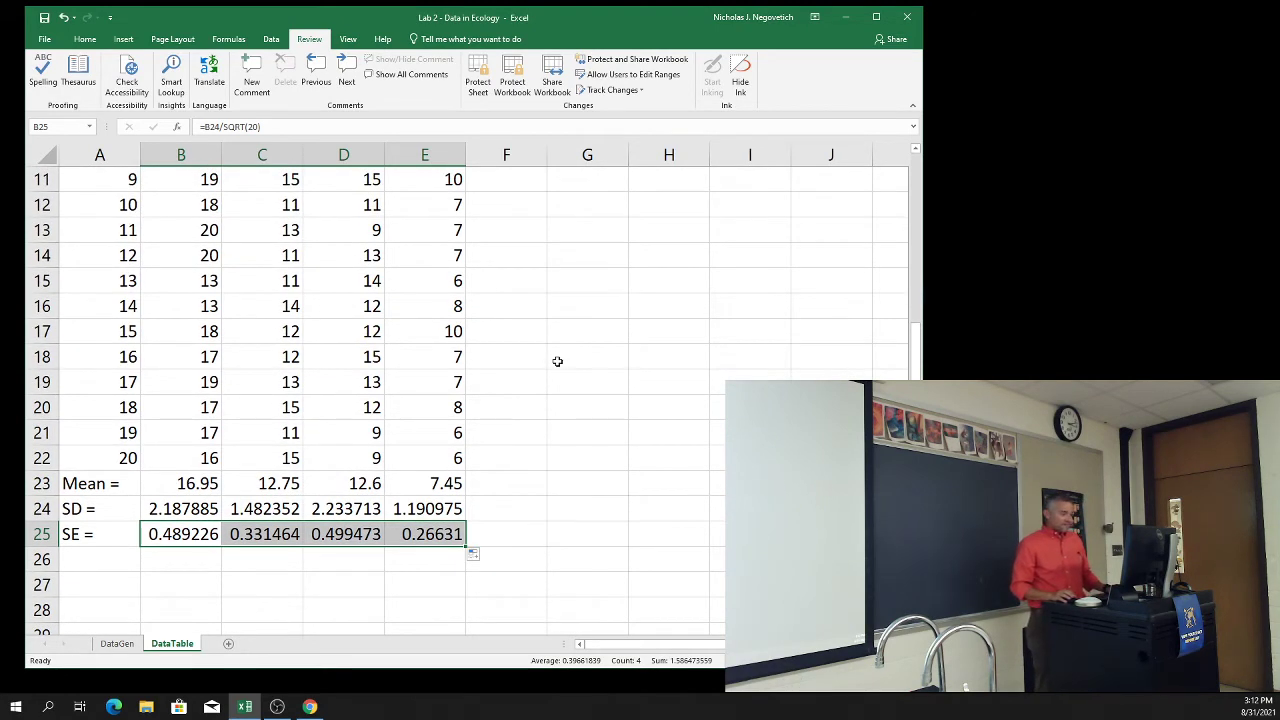
scroll(548, 371, up, 4)
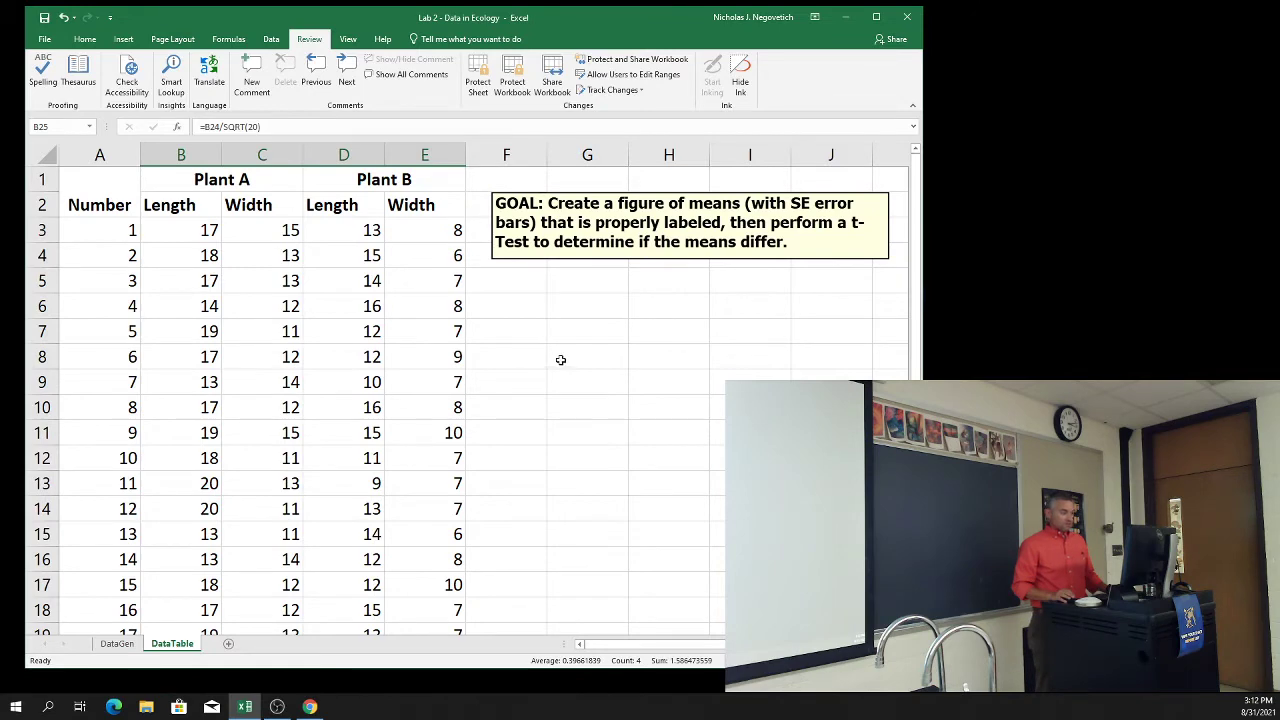
scroll(560, 360, down, 7)
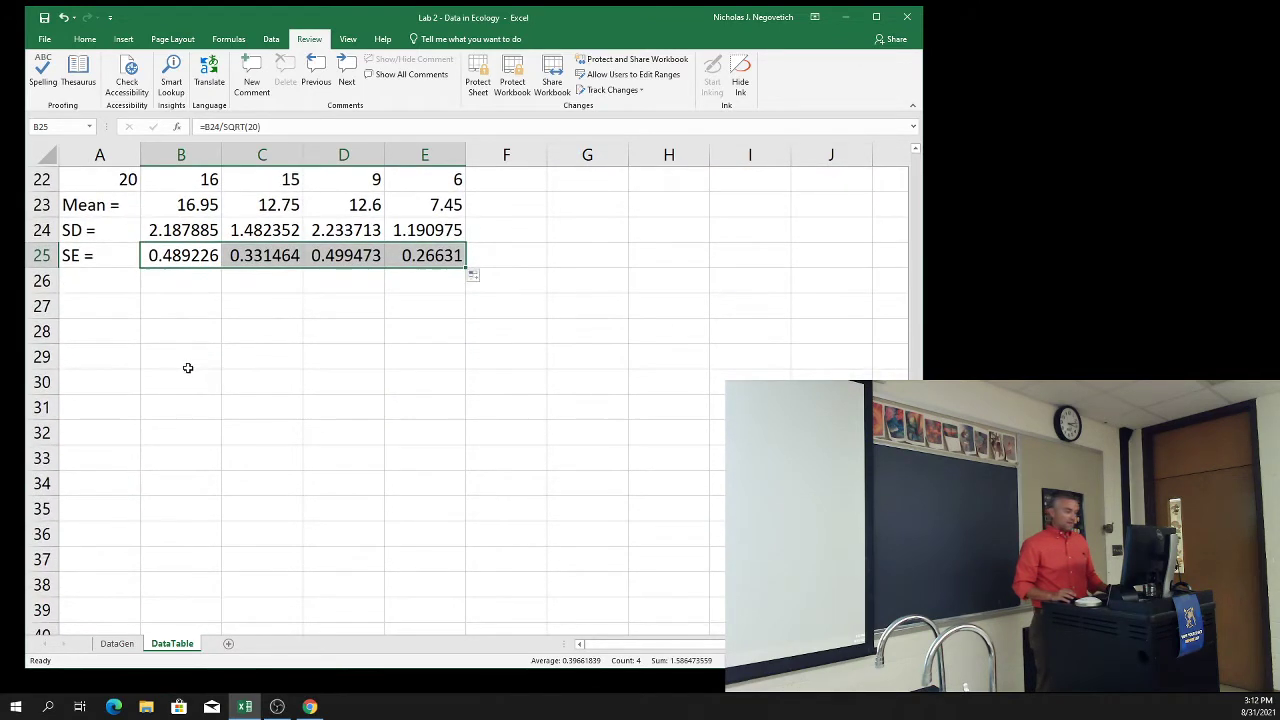
Enter the row labels 'Tree A' and 'Tree B' in A29 and A30.
click(139, 358)
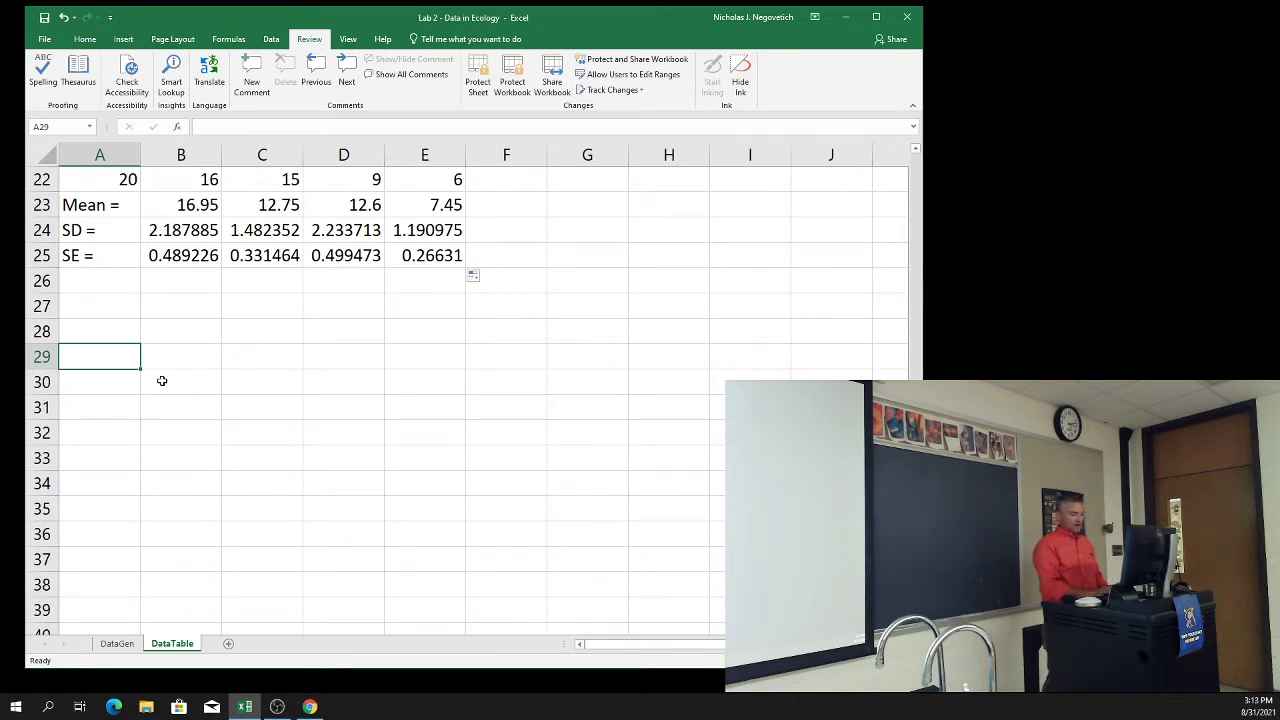
text(Tree A)
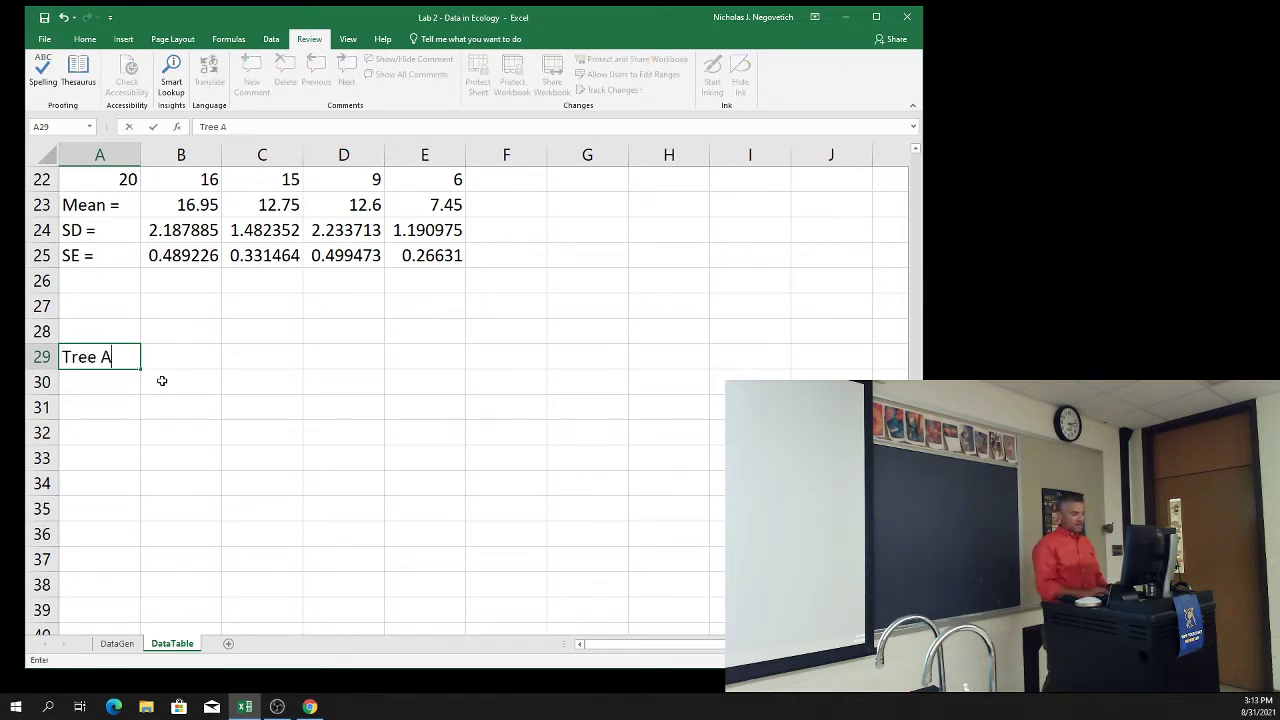
key(Return)
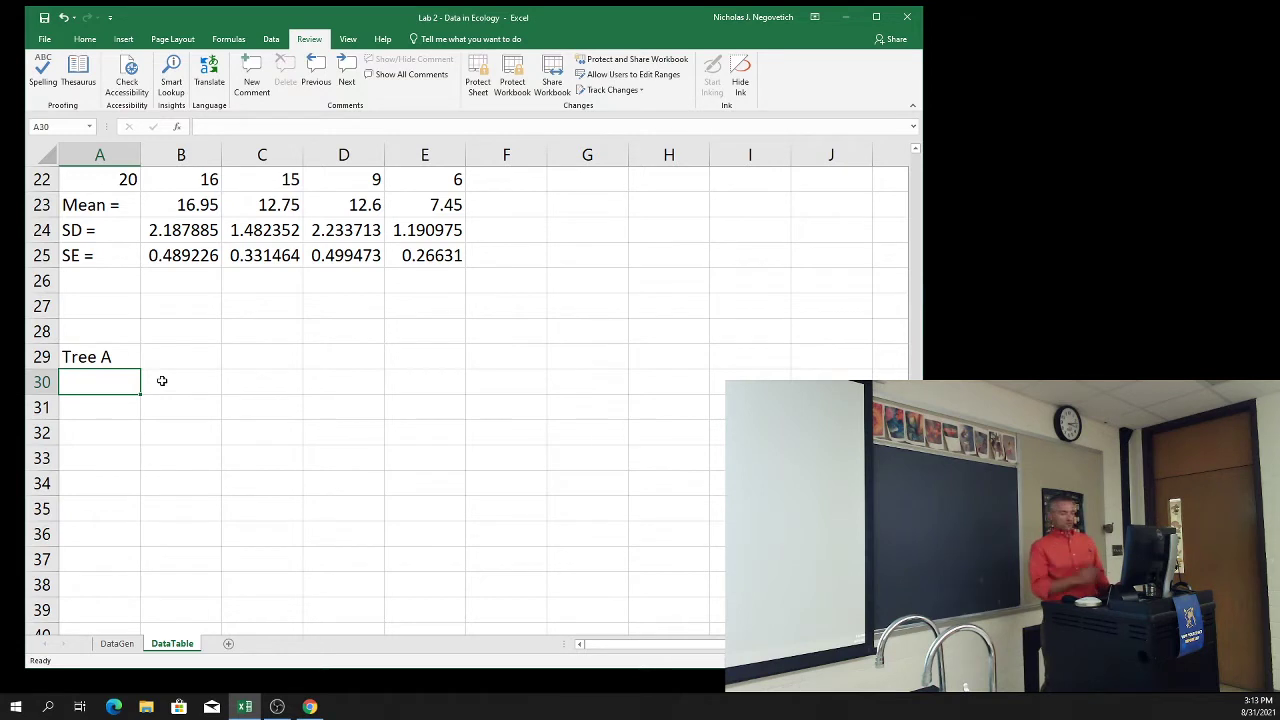
text(Tree B)
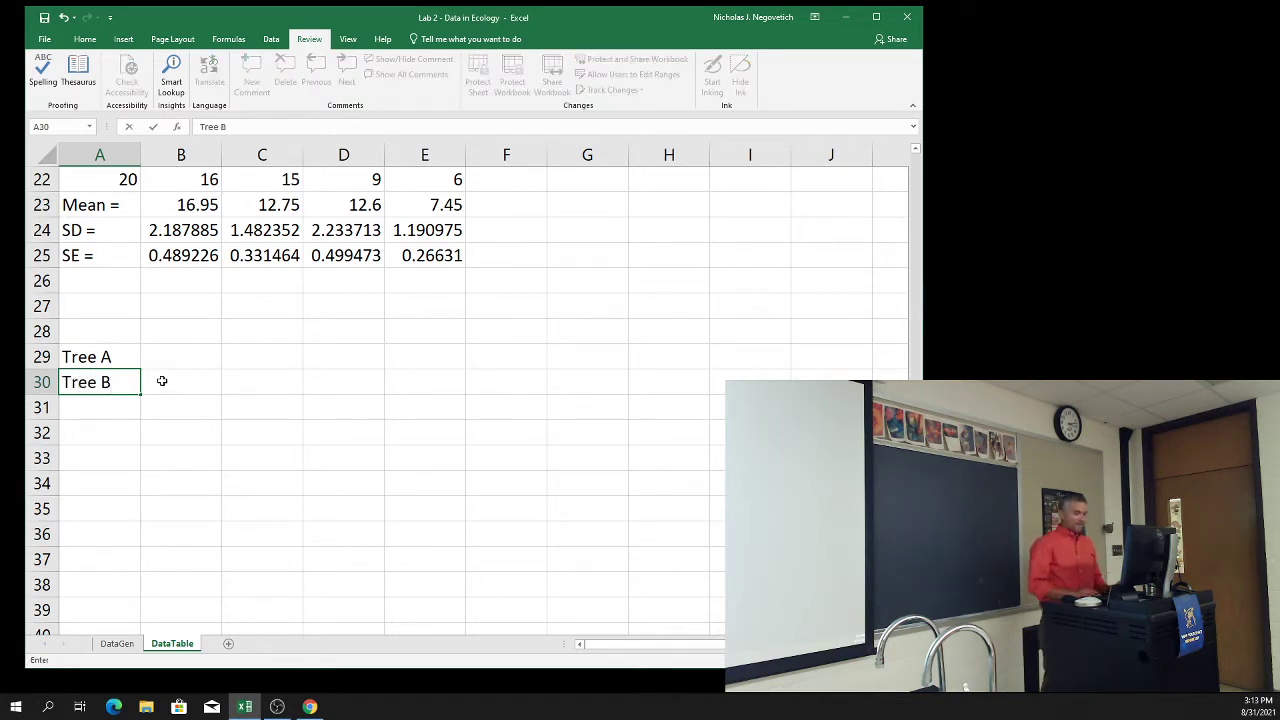
click(162, 381)
Add 'Length' and 'SE' headers in B28:C28 and mark the four empty value cells.
key(Up)
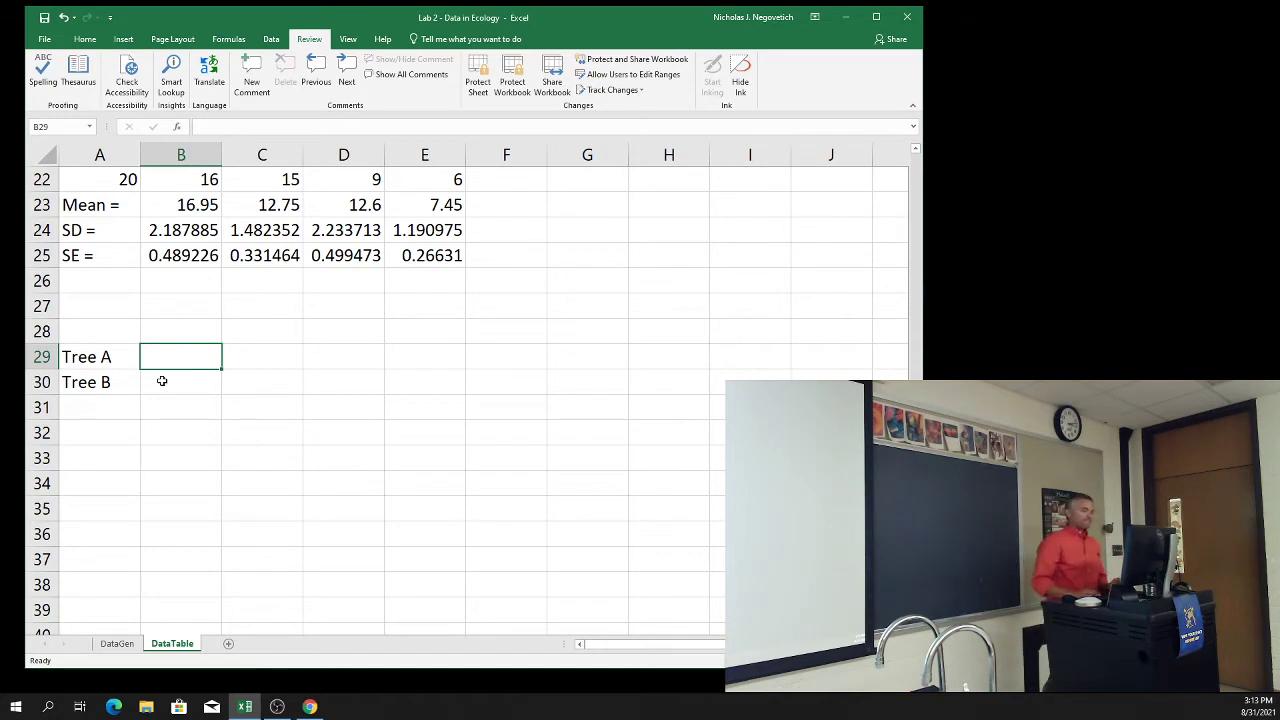
key(Up)
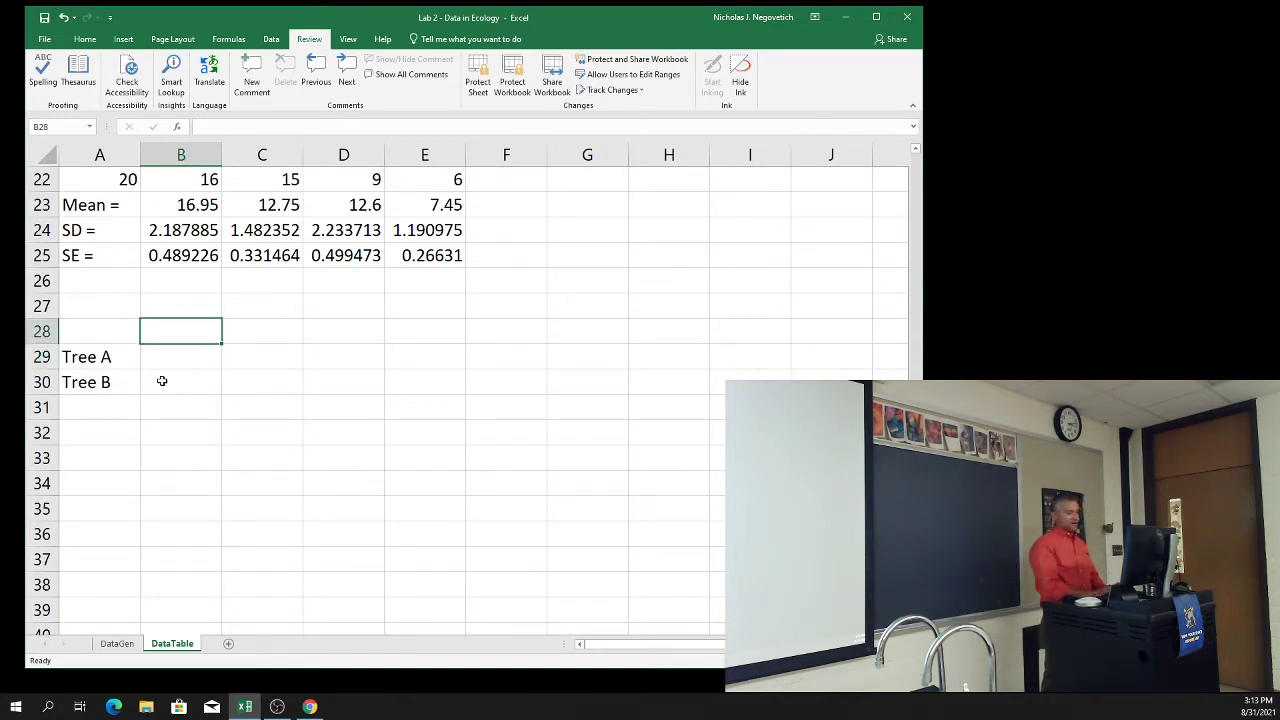
text(Le)
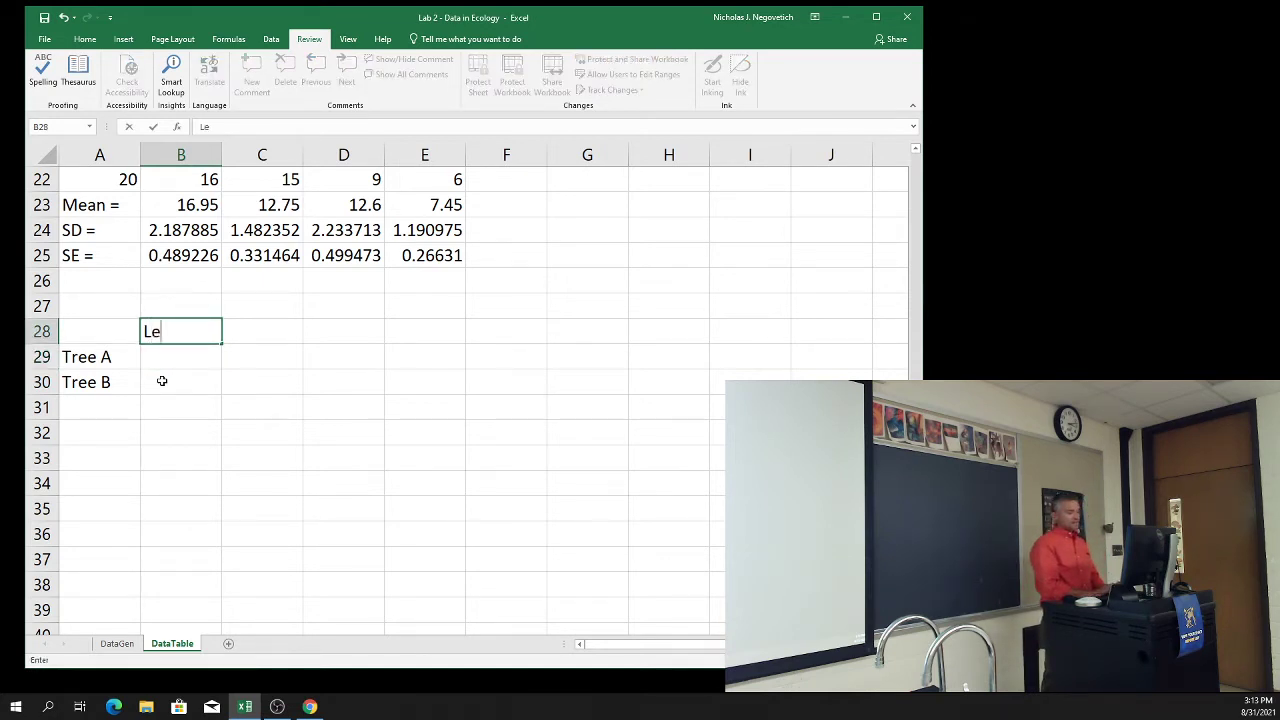
text(ngth)
key(Tab)
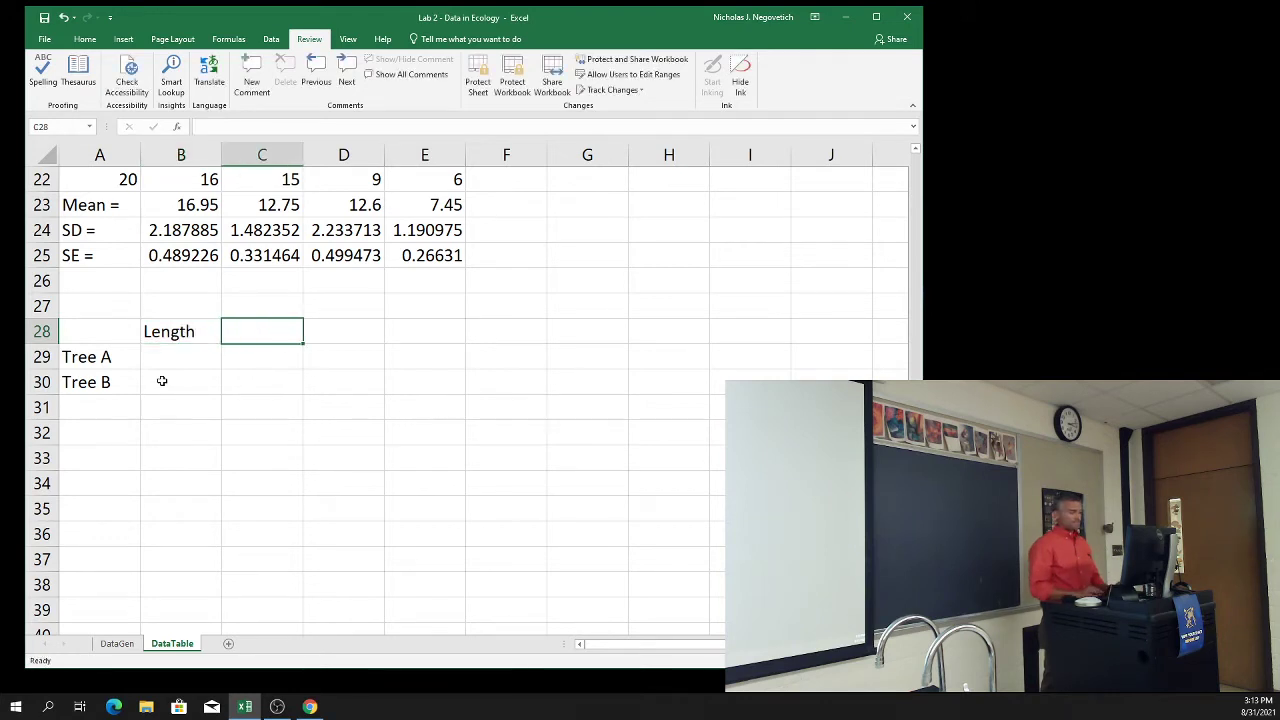
text(SE)
key(Tab)
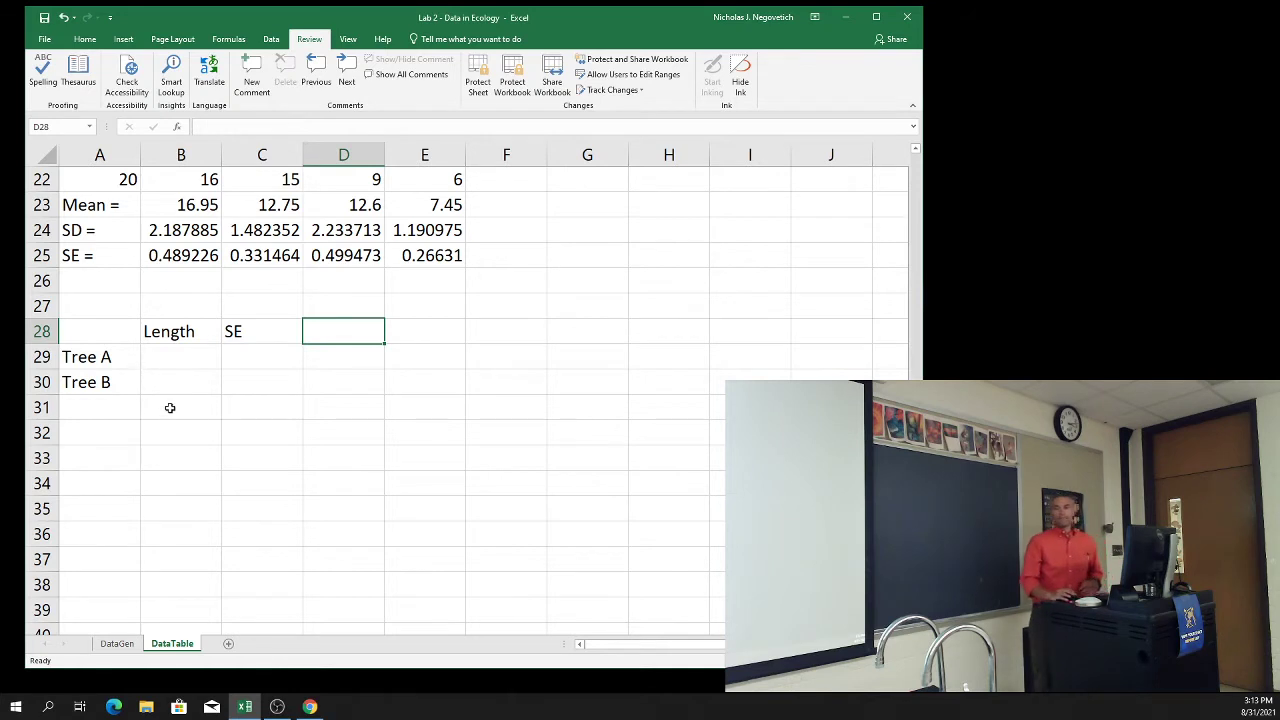
click(186, 357)
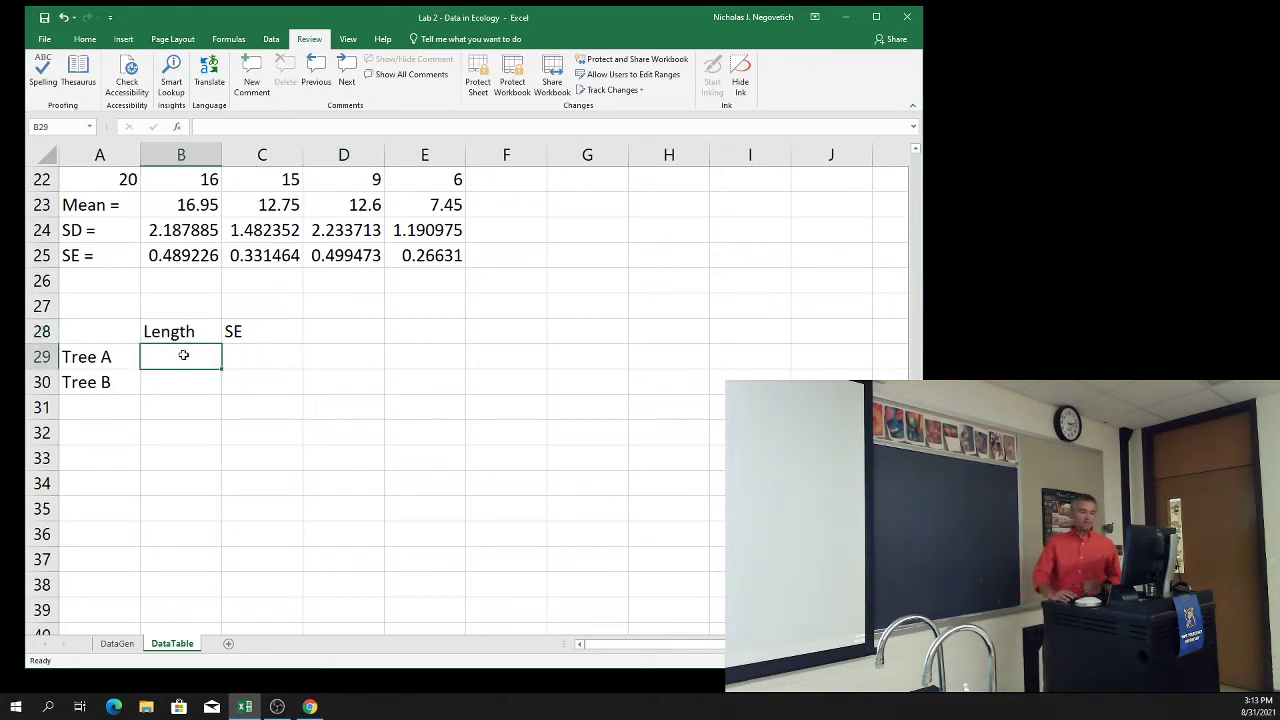
click(173, 380)
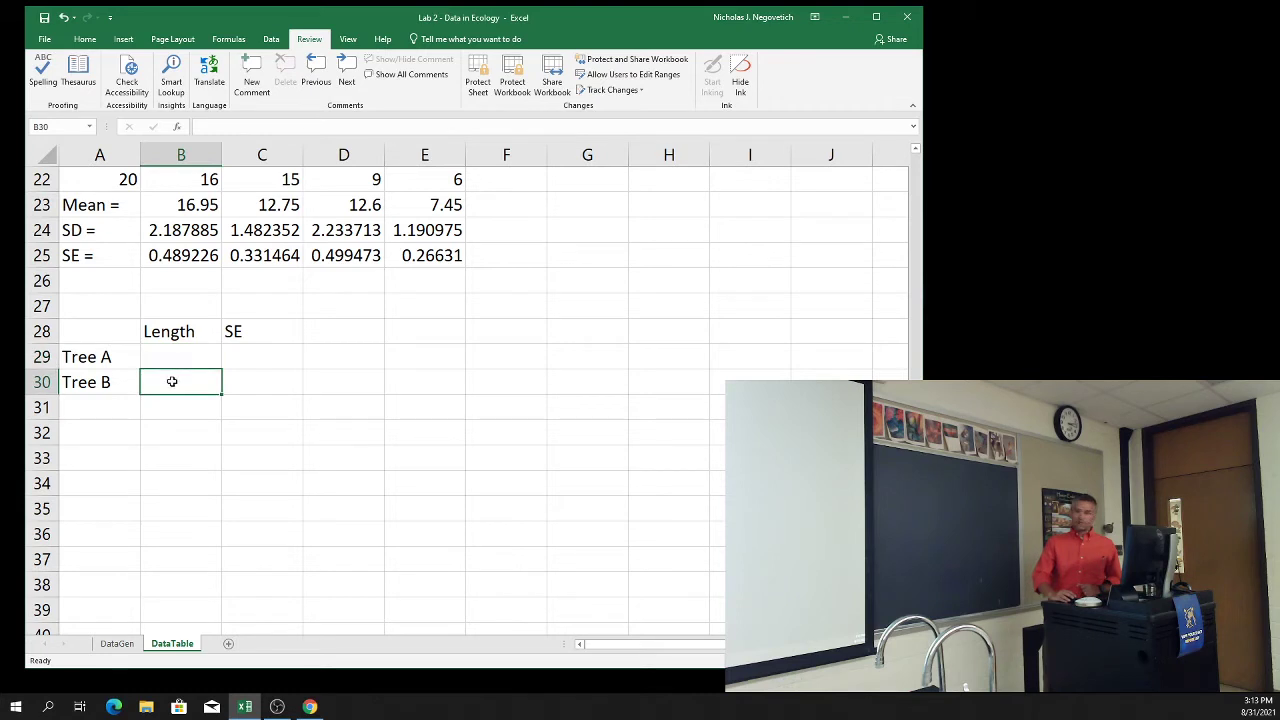
click(264, 355)
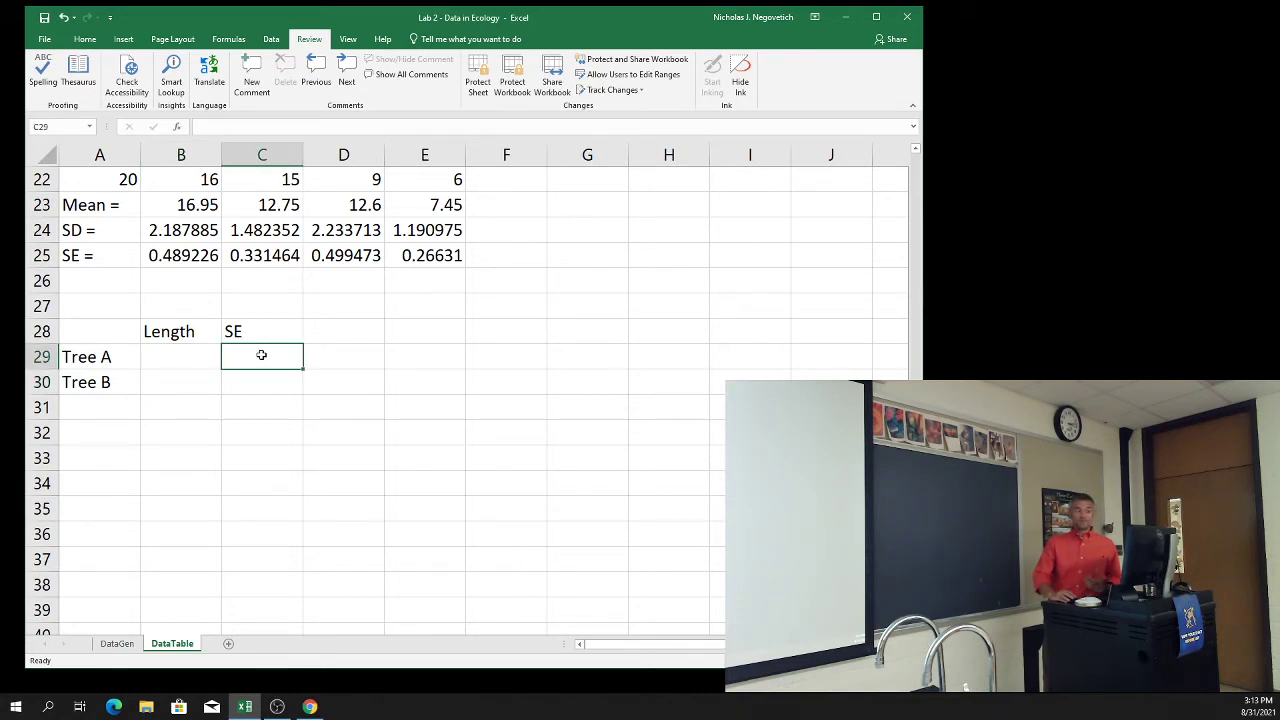
click(259, 379)
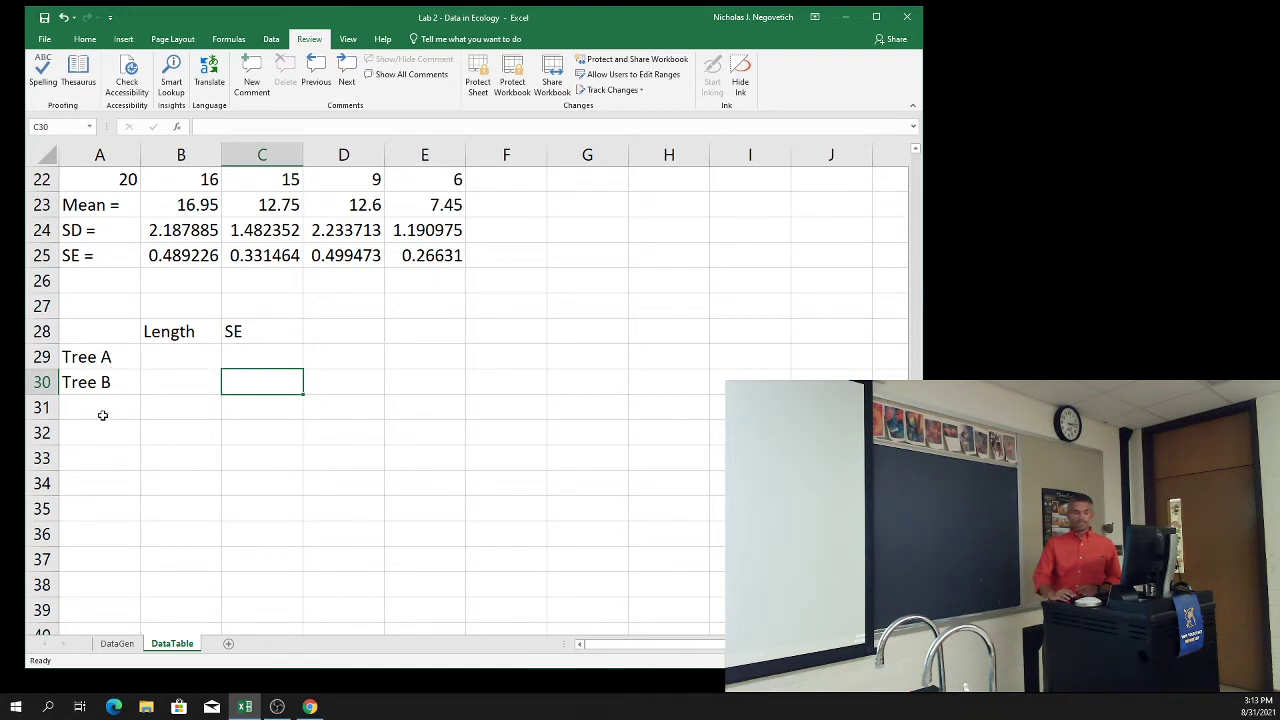
Type lengths 16.95 for Tree A and 12.6 for Tree B into B29:B30.
click(157, 359)
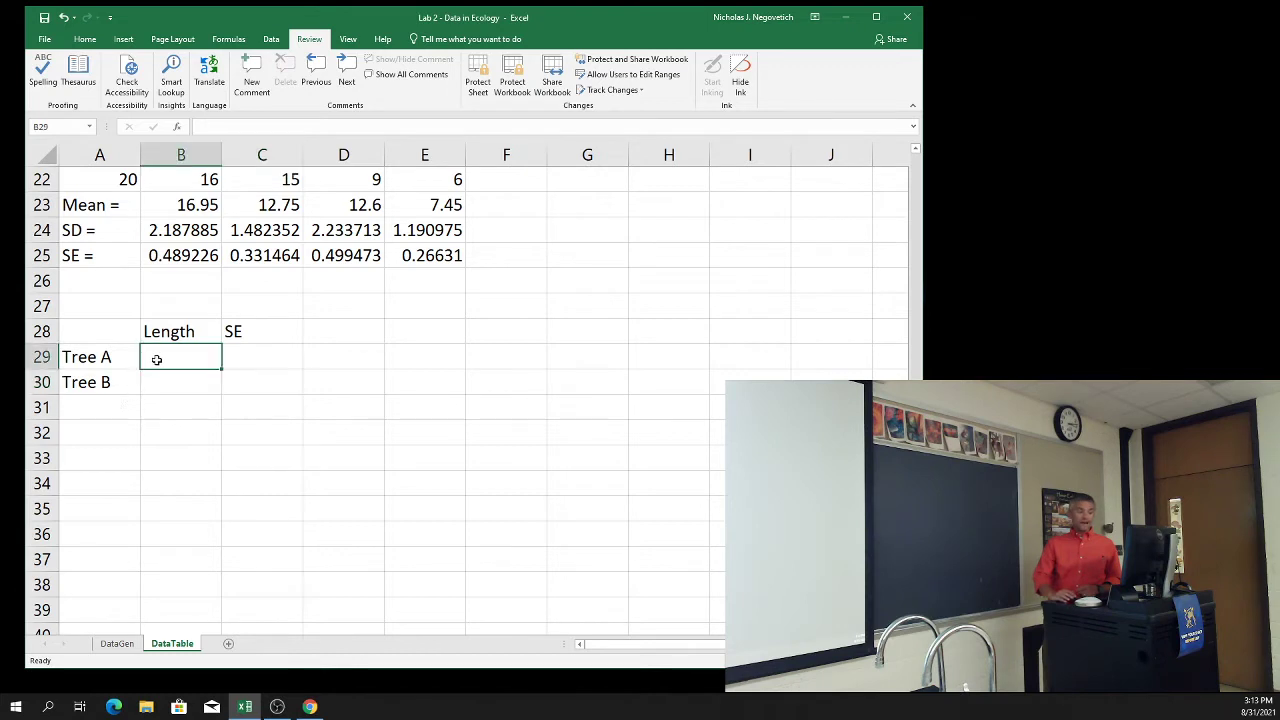
text(1)
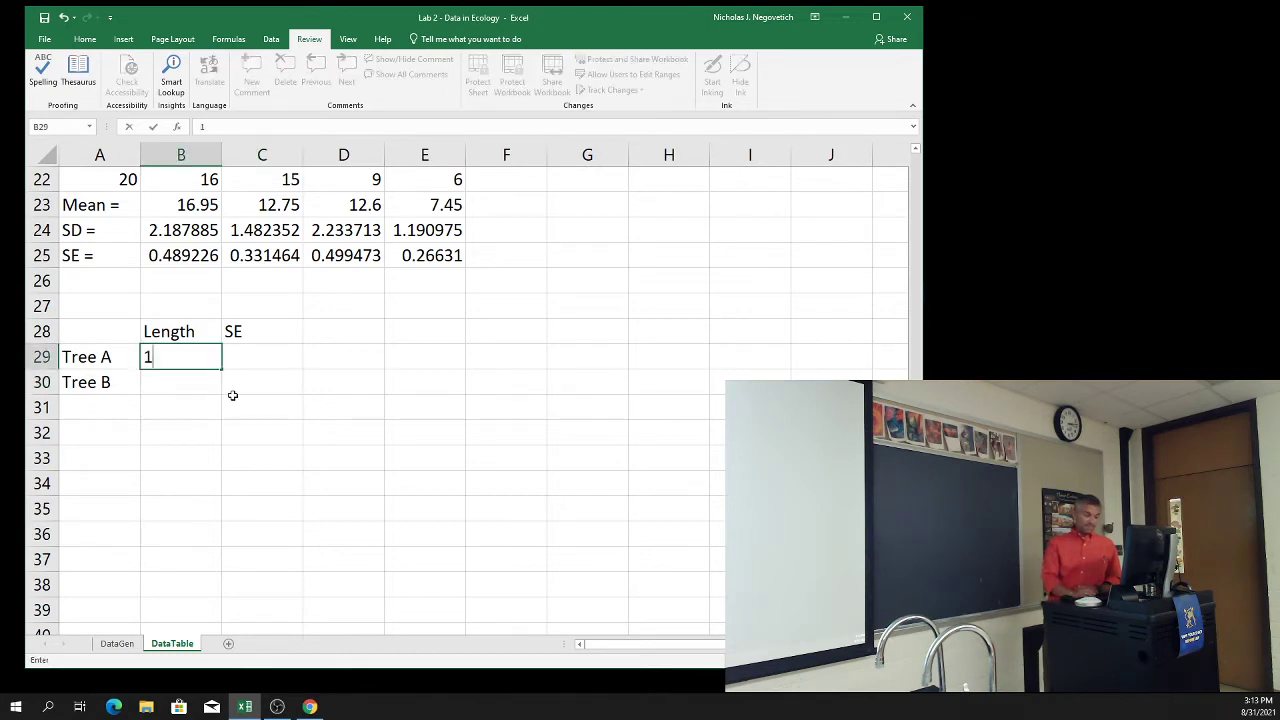
text(6.95)
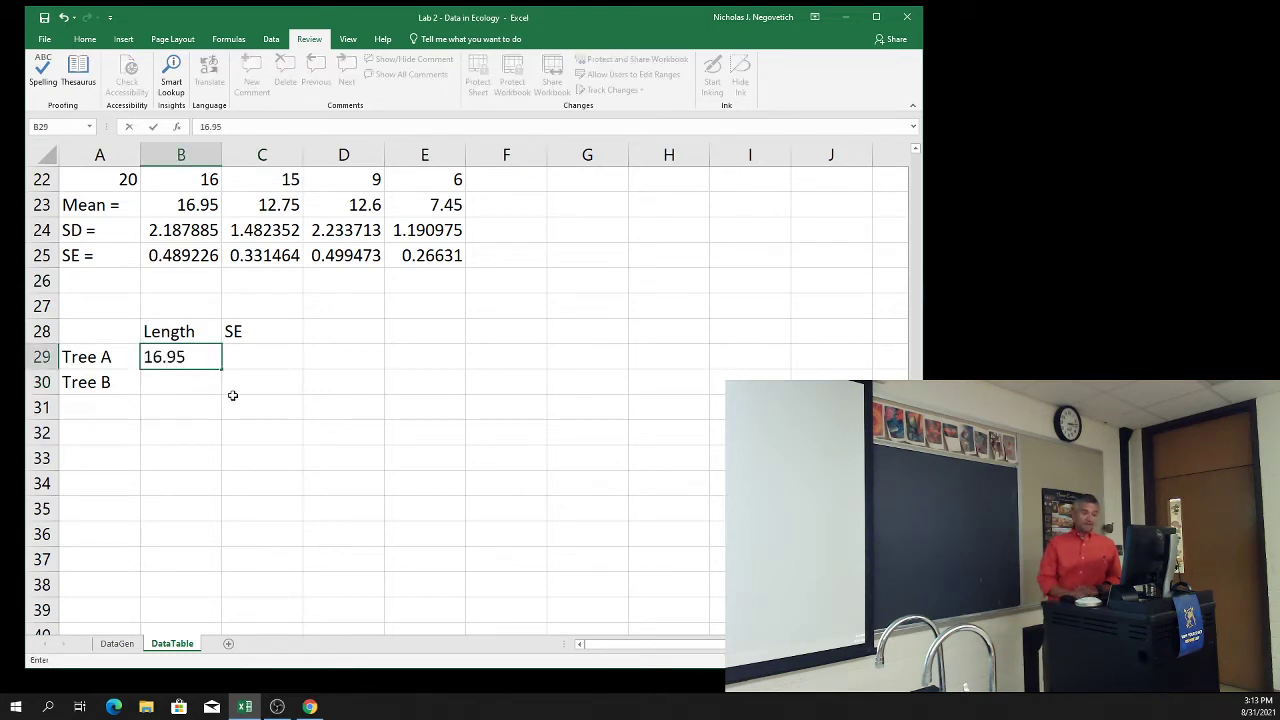
key(Return)
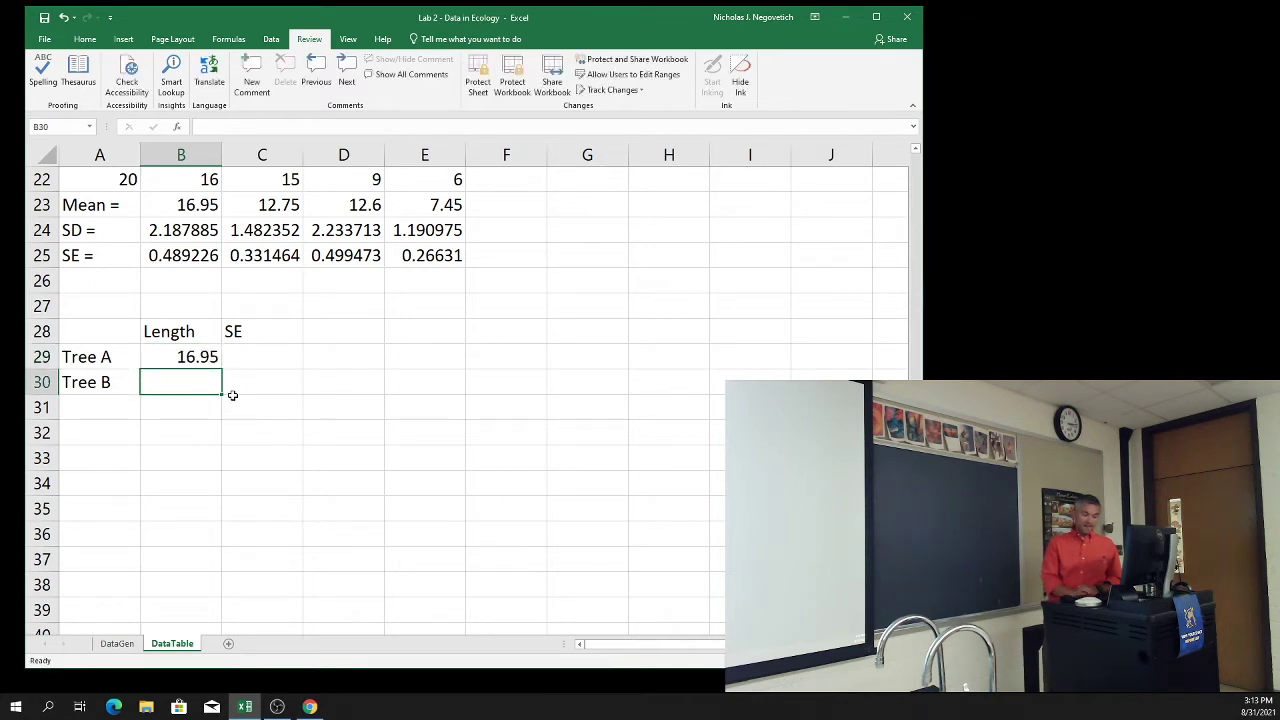
text(12.6)
key(Return)
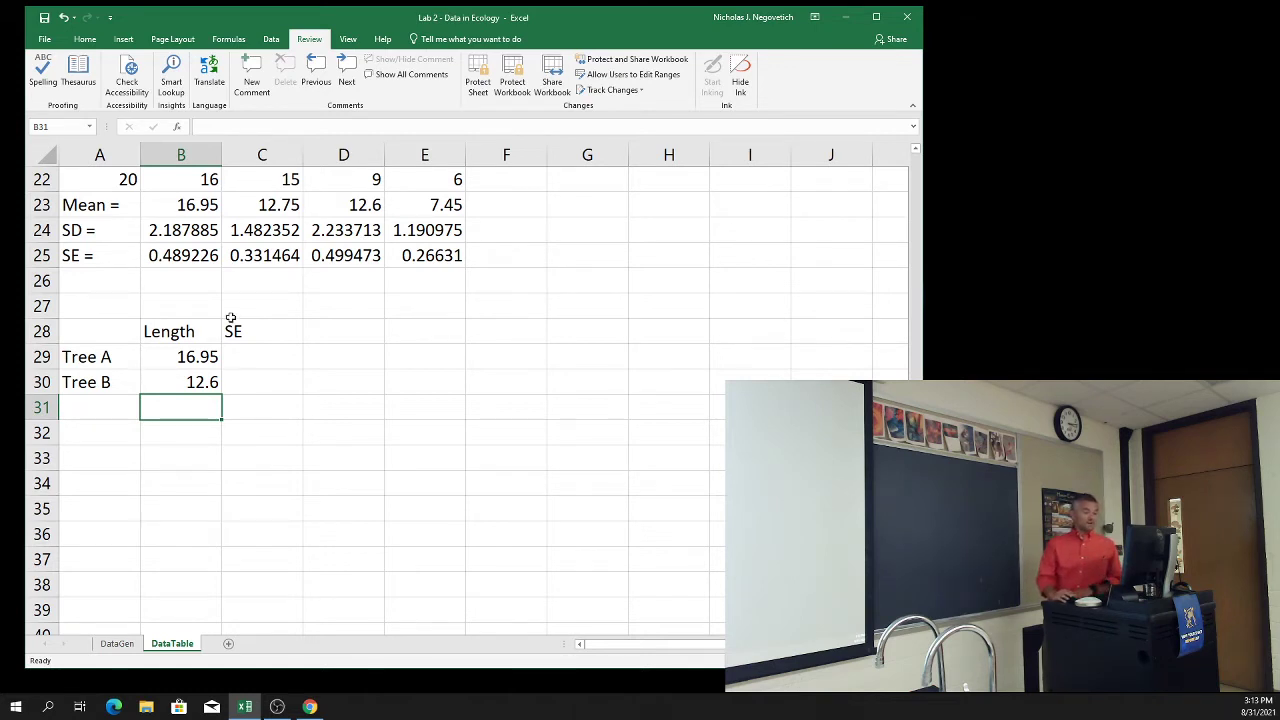
Replace those values with formulas =B23 in B29 and =D23 in B30.
click(207, 360)
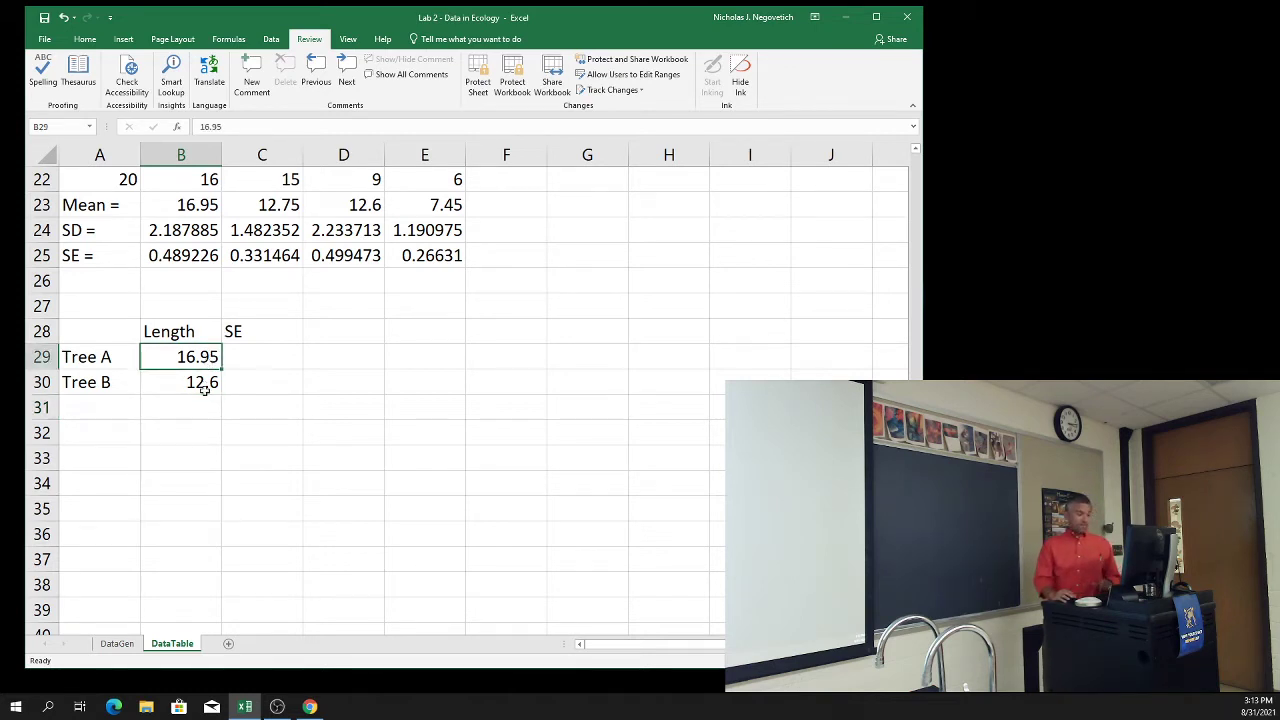
text(=)
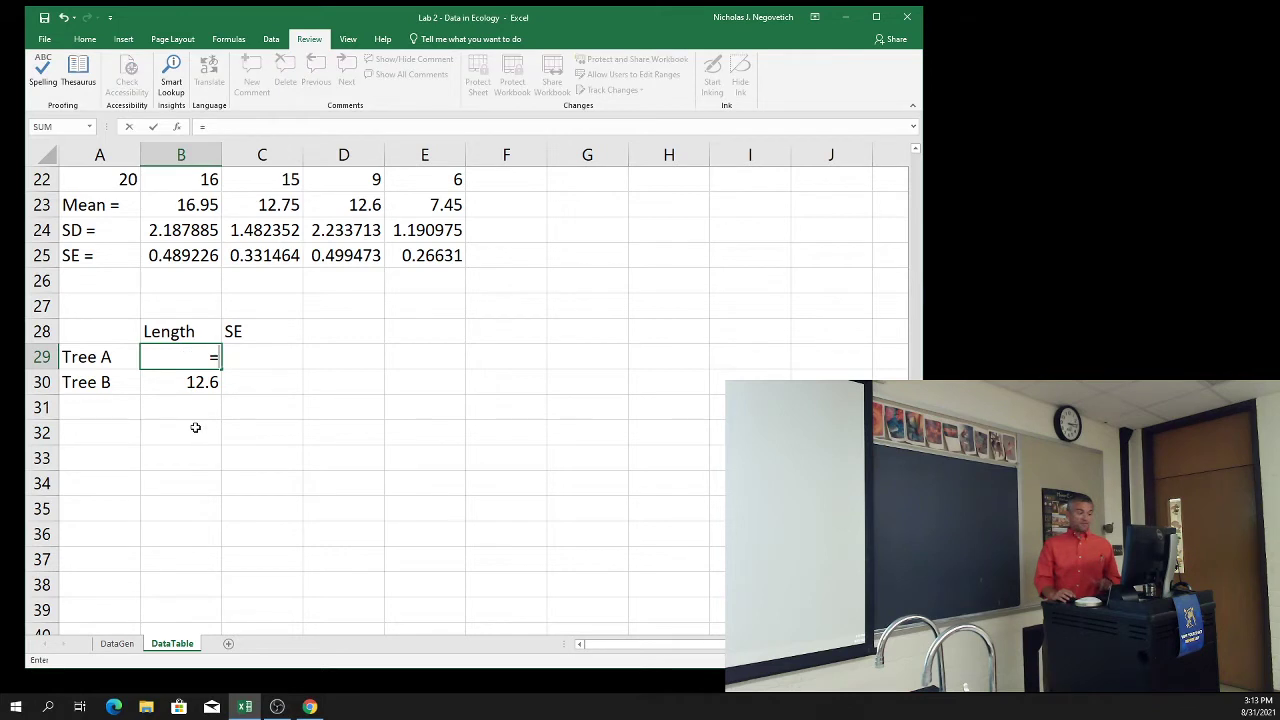
click(172, 206)
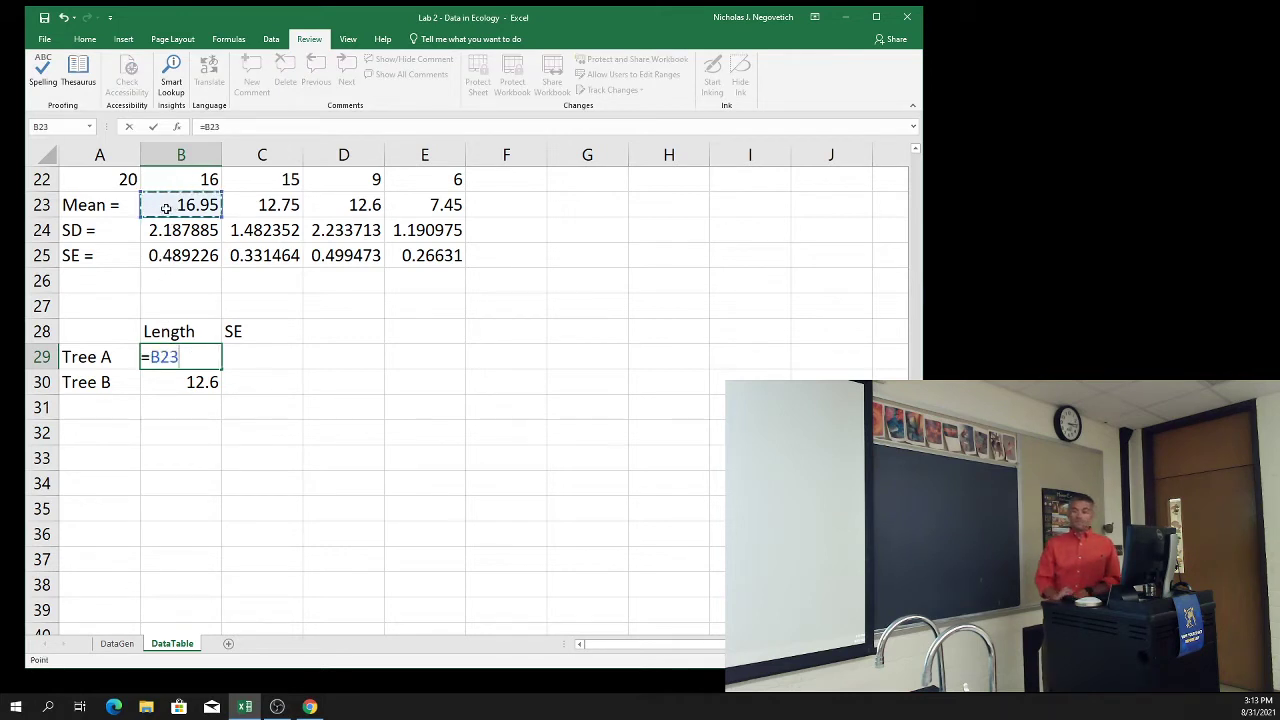
key(Return)
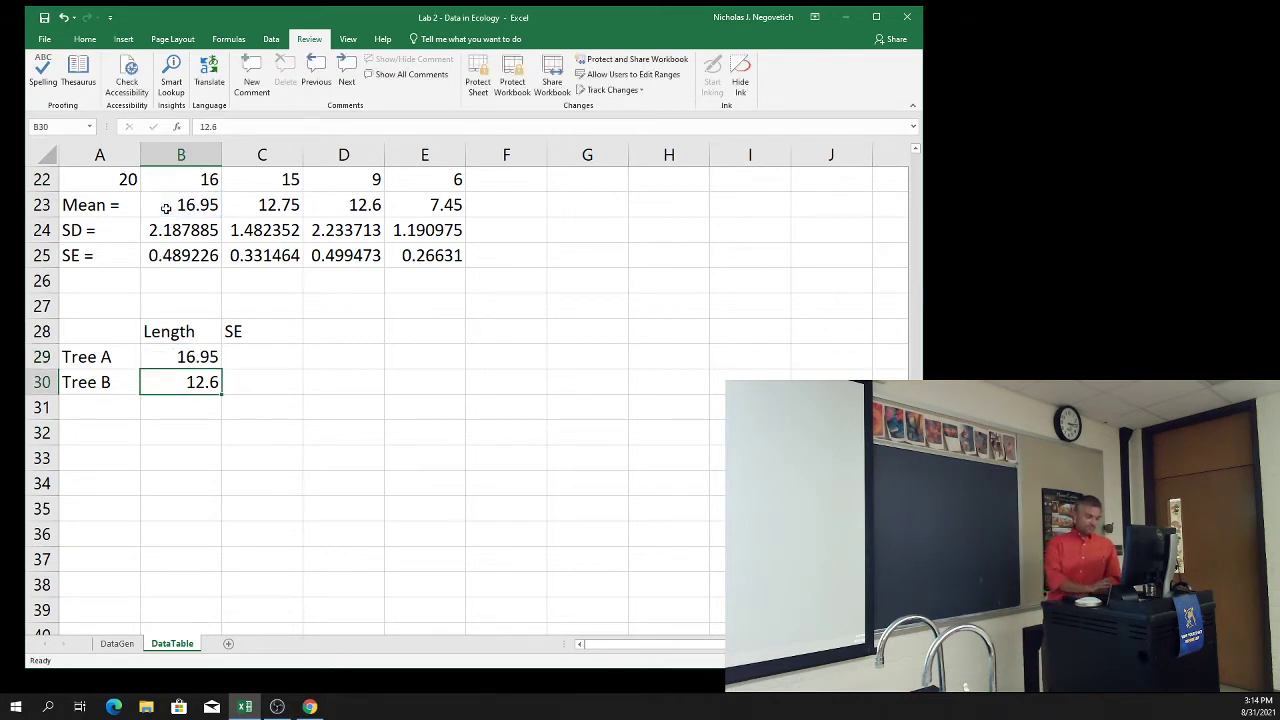
text(=)
click(316, 205)
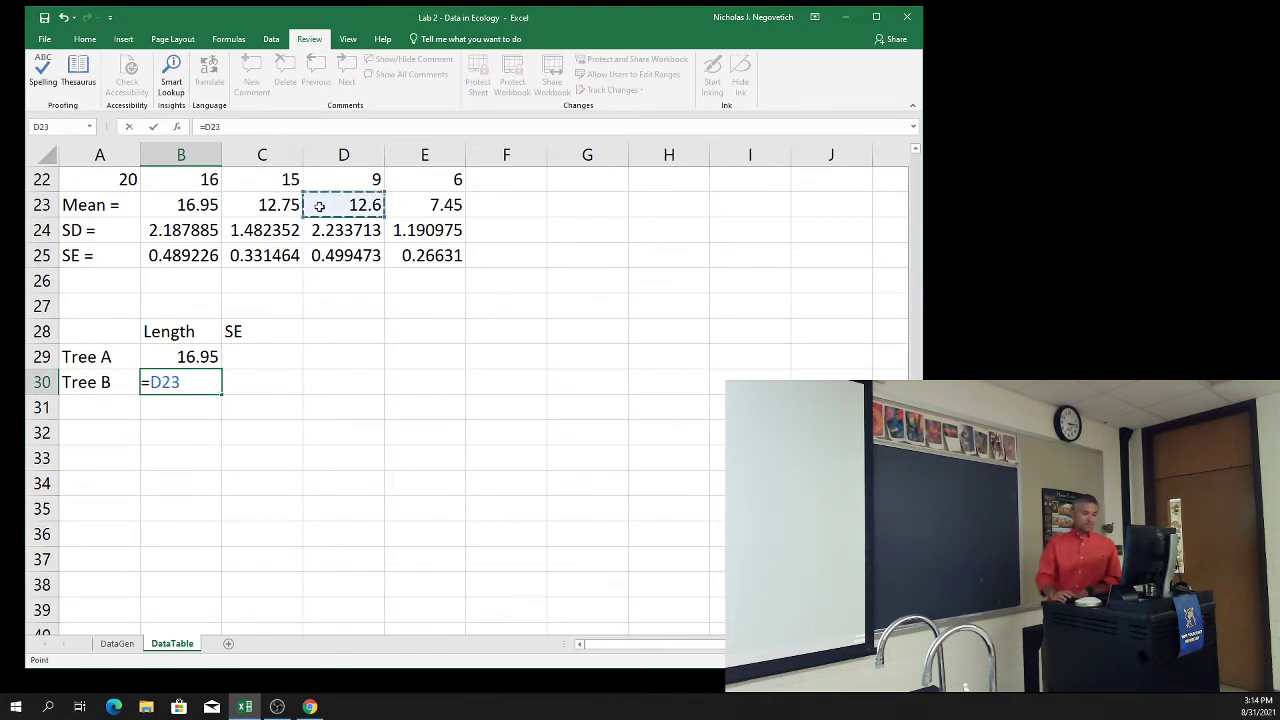
key(Return)
key(Right)
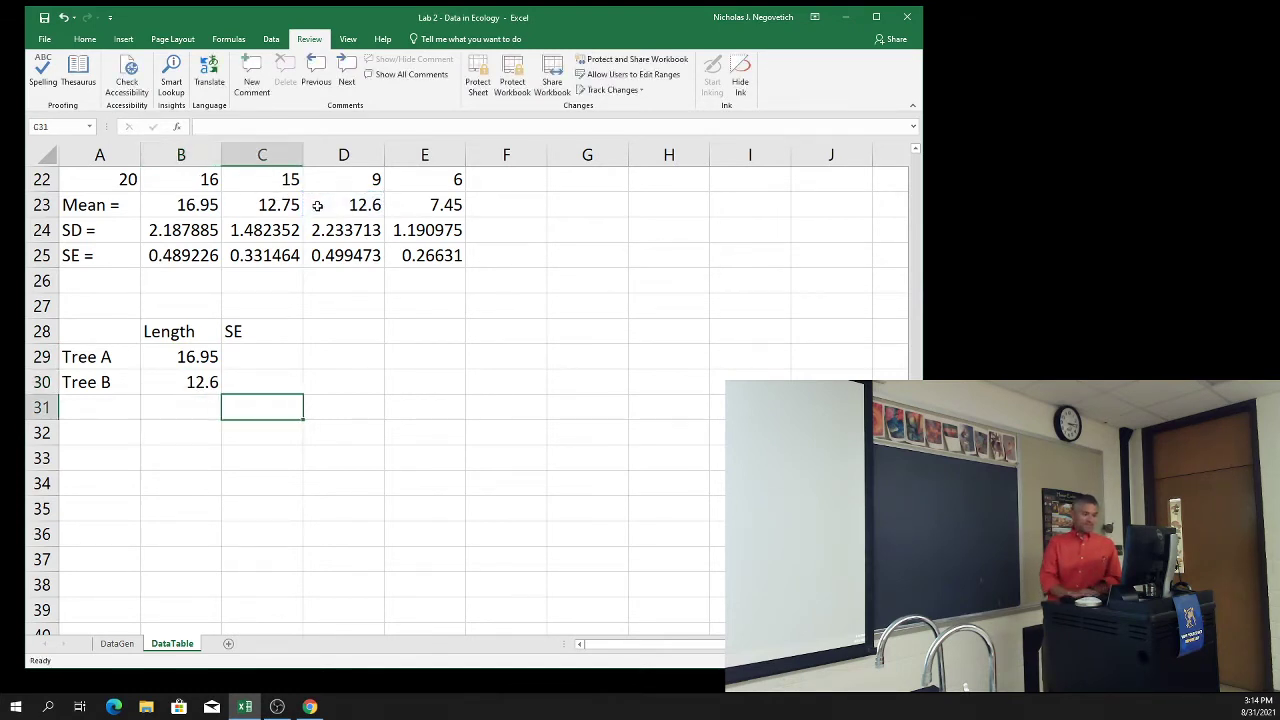
key(Up)
key(Up)
Link C29 to =B25 (0.489226) and C30 to =D25 (0.499473).
text(=)
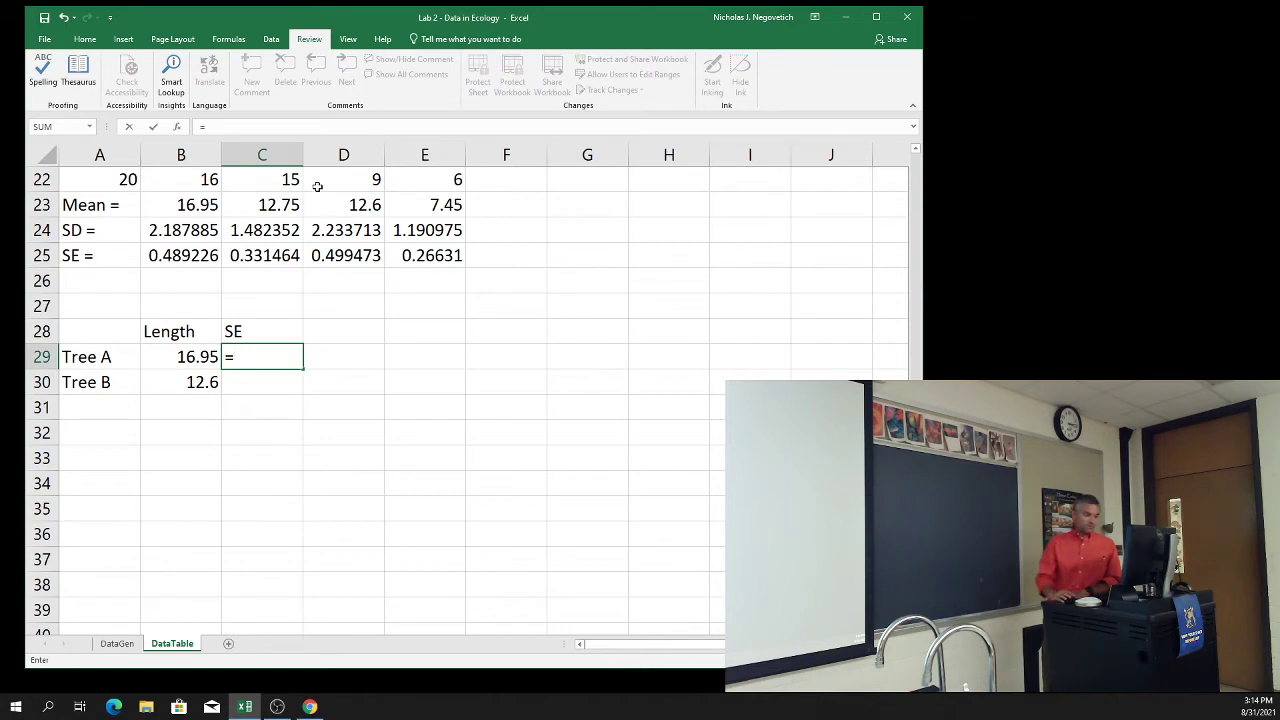
click(200, 256)
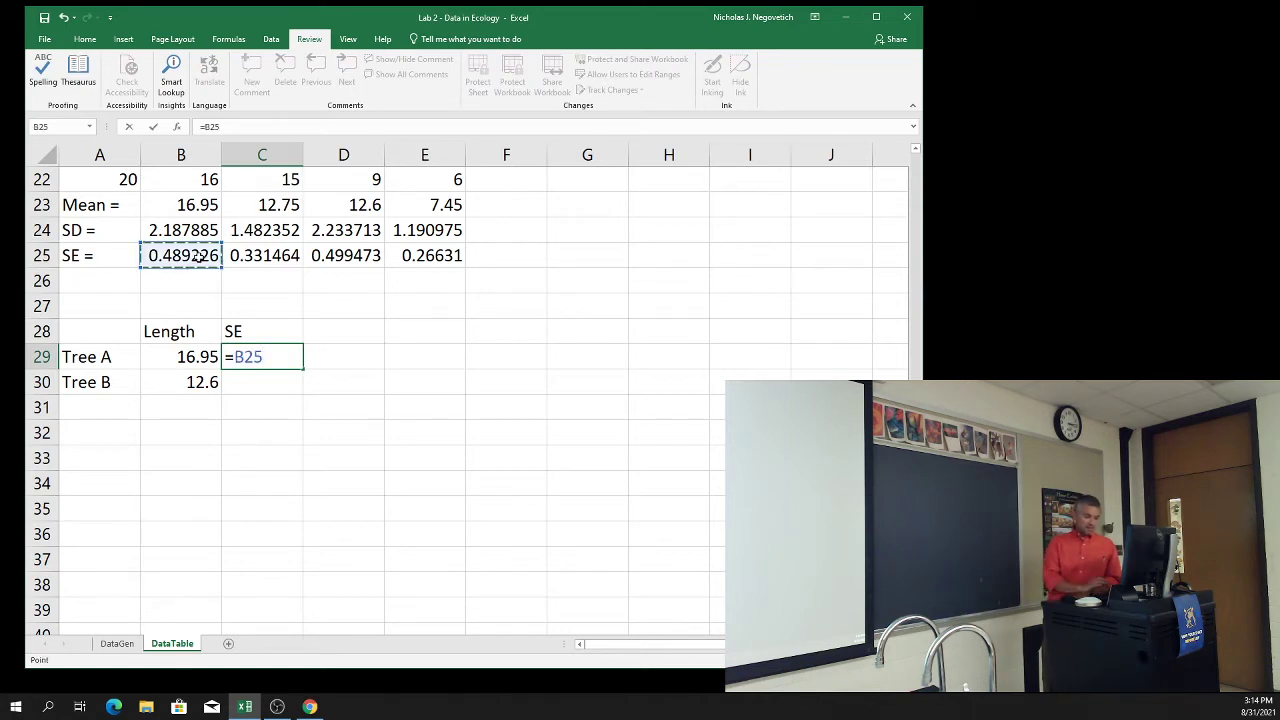
key(Return)
text(=)
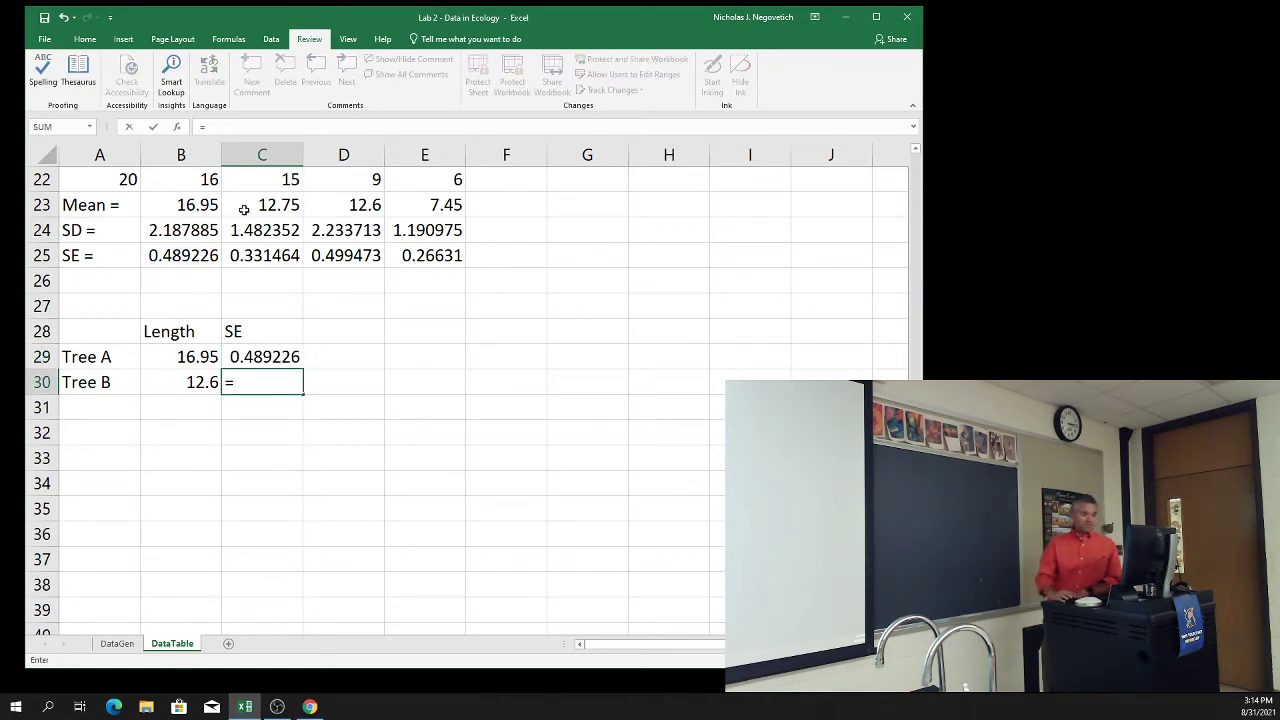
click(356, 259)
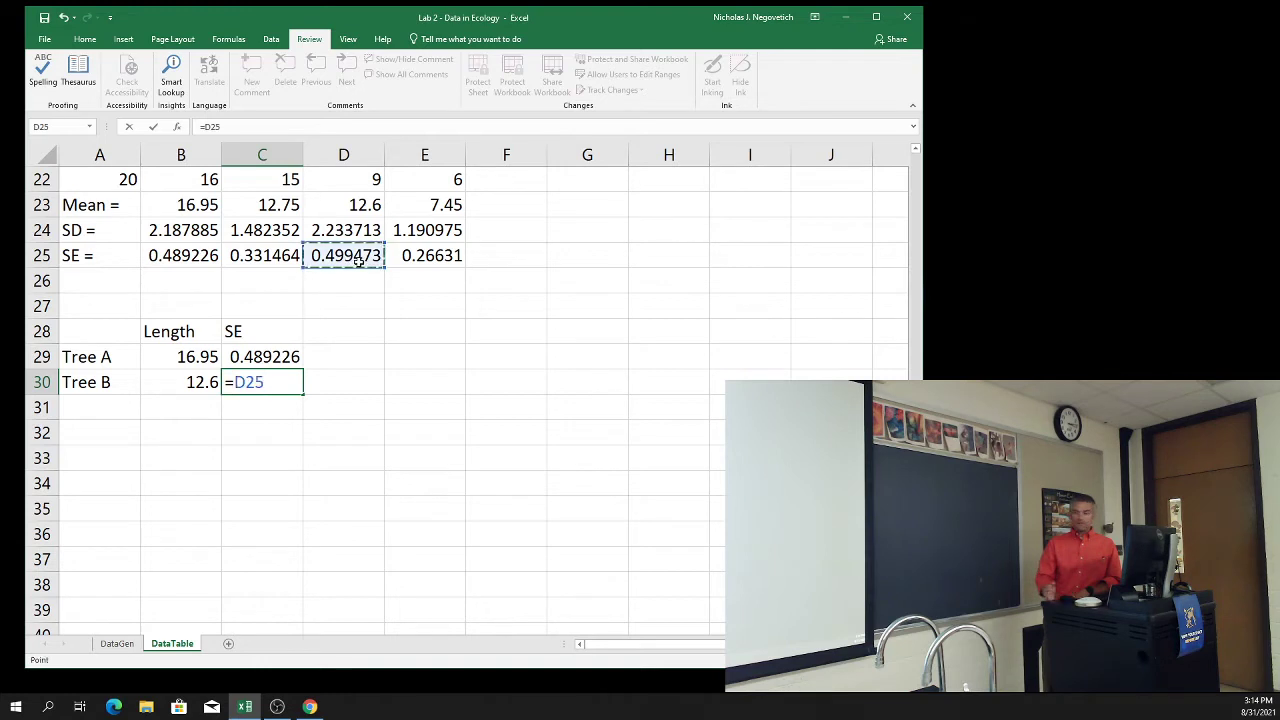
key(Return)
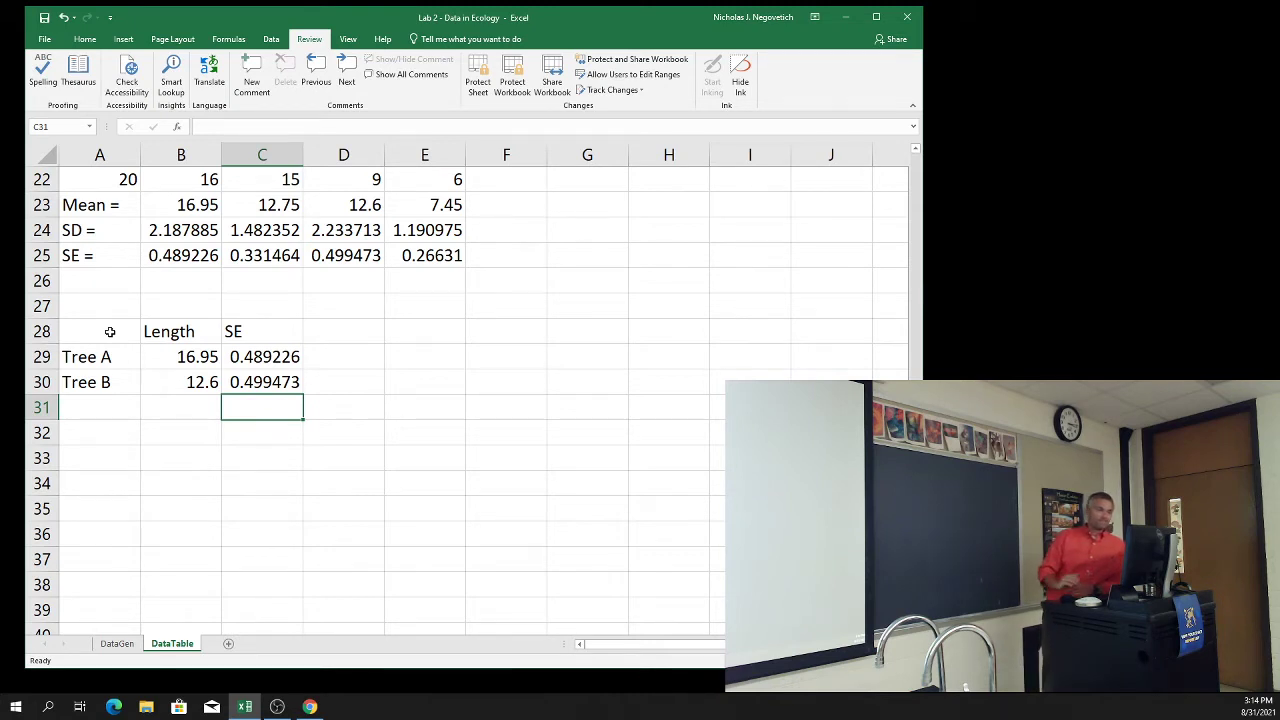
Insert a clustered column chart from A28:B30 comparing Tree A and Tree B lengths, then shrink it.
drag(95, 341, 173, 383)
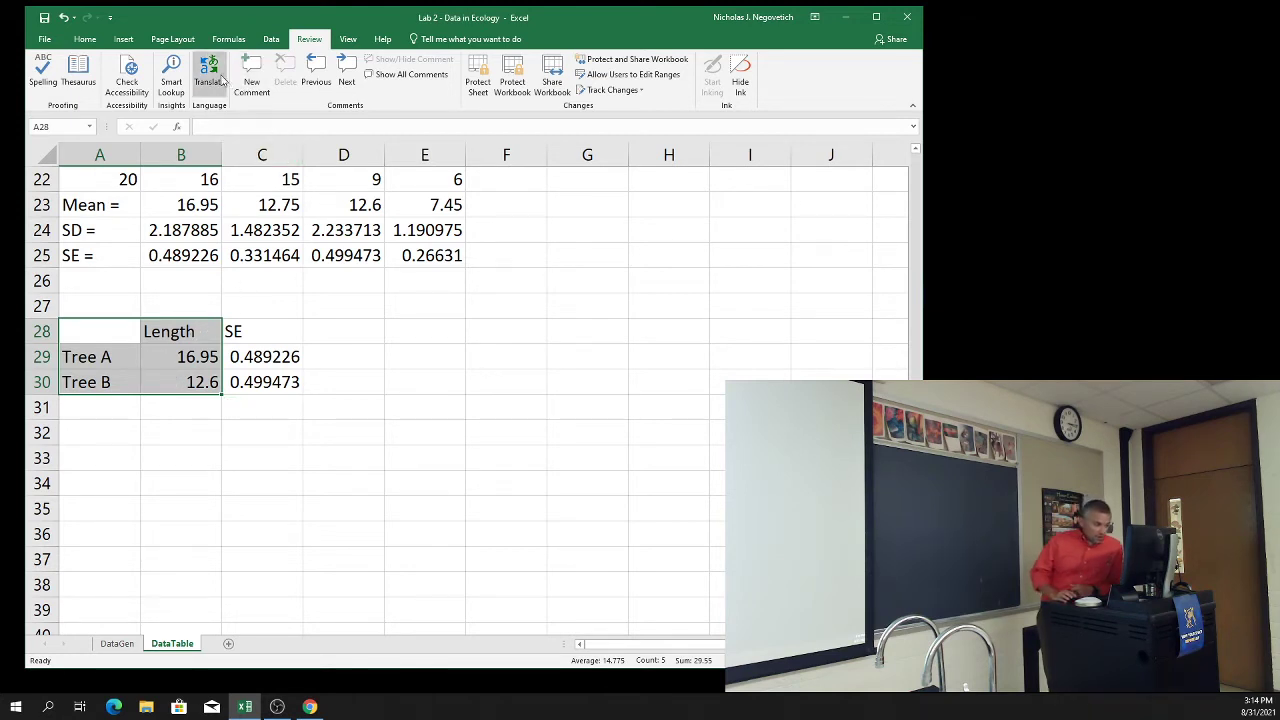
click(121, 41)
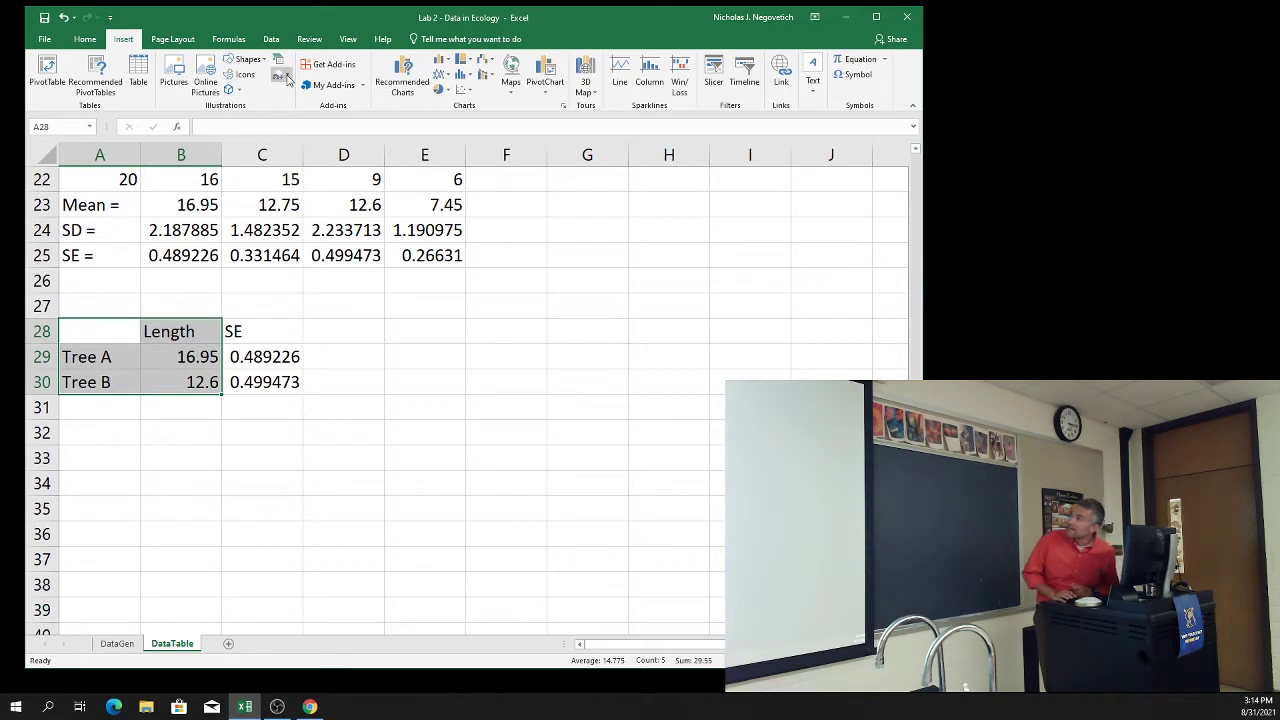
click(443, 62)
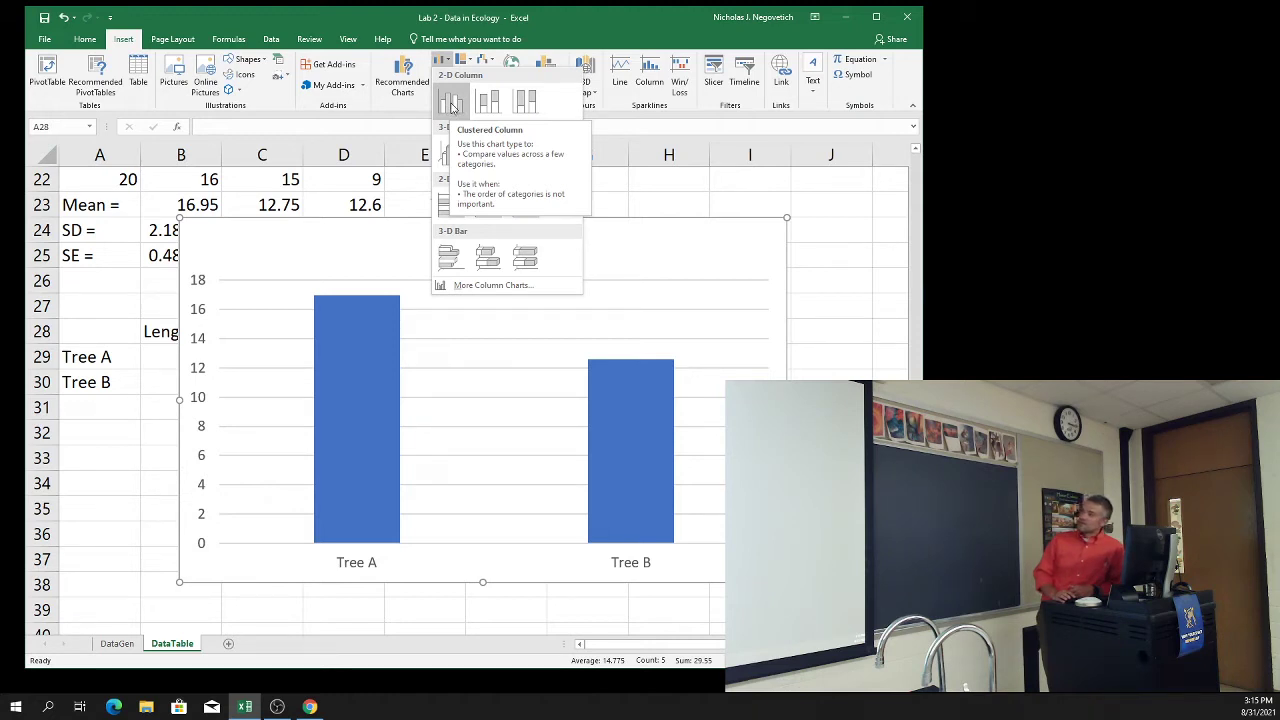
click(449, 106)
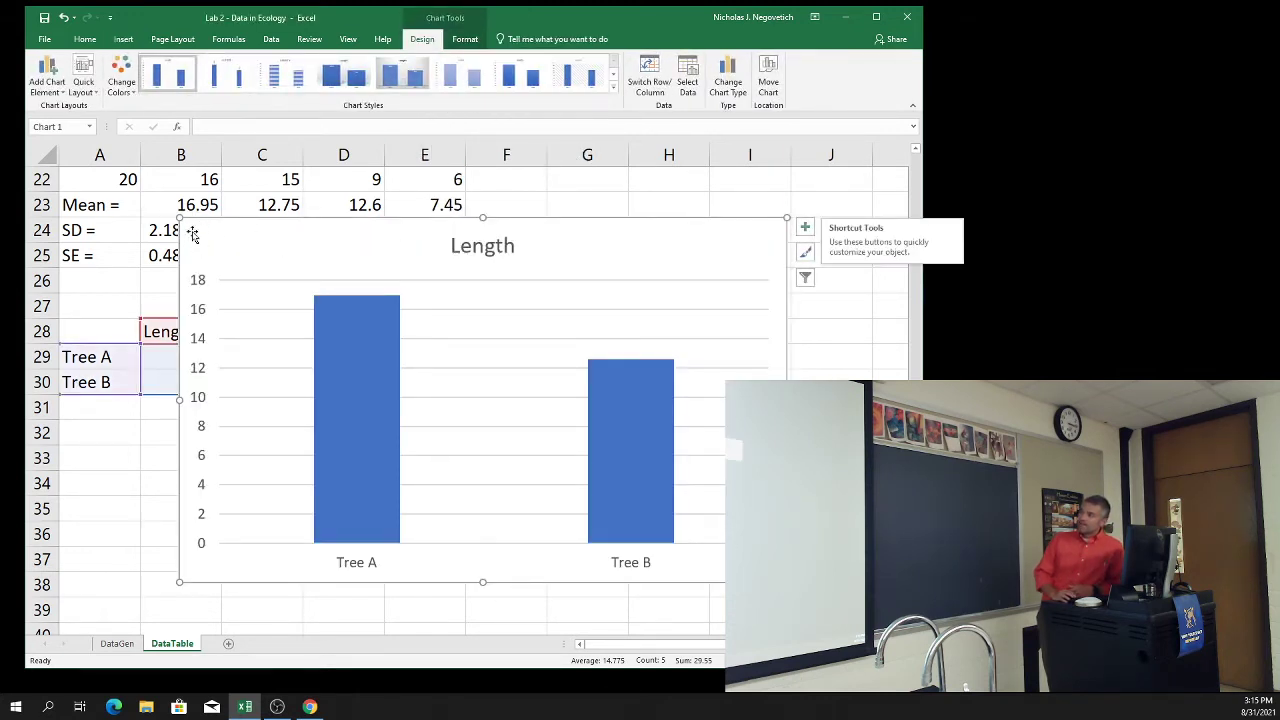
drag(178, 216, 404, 318)
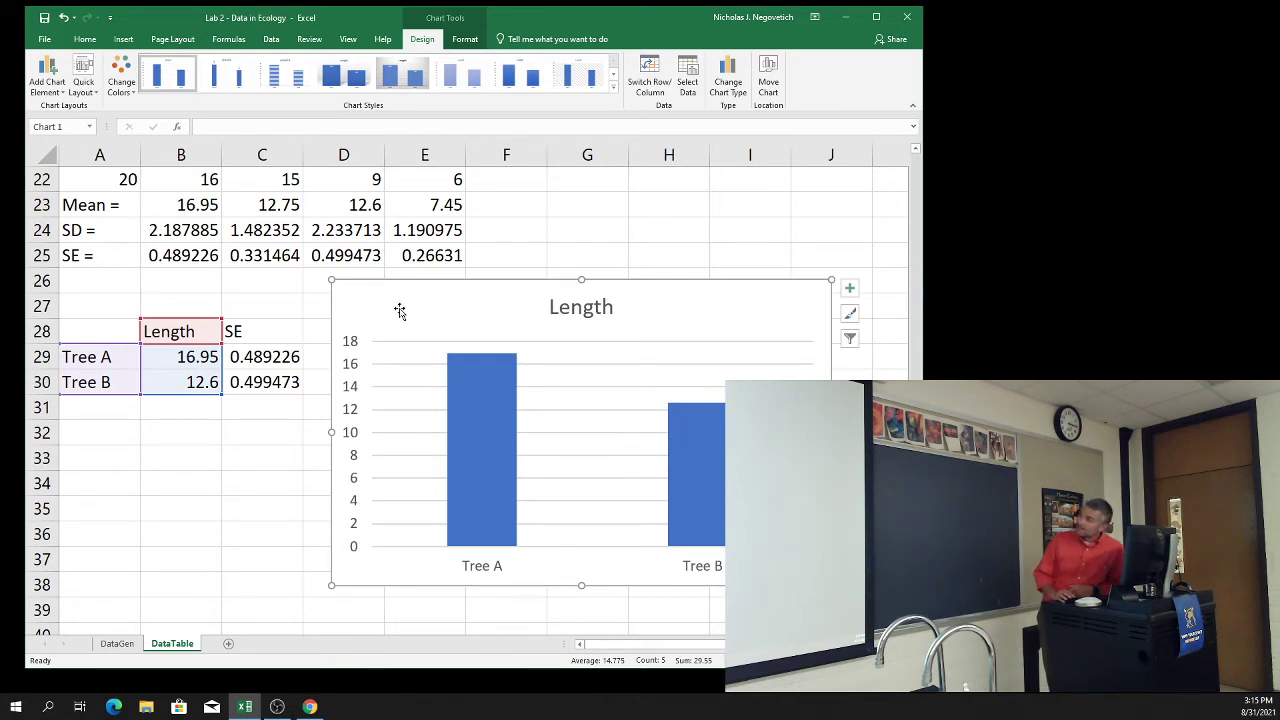
Move the Length chart just below the summary table, covering rows 31 to 43.
drag(394, 289, 200, 296)
scroll(122, 377, down, 2)
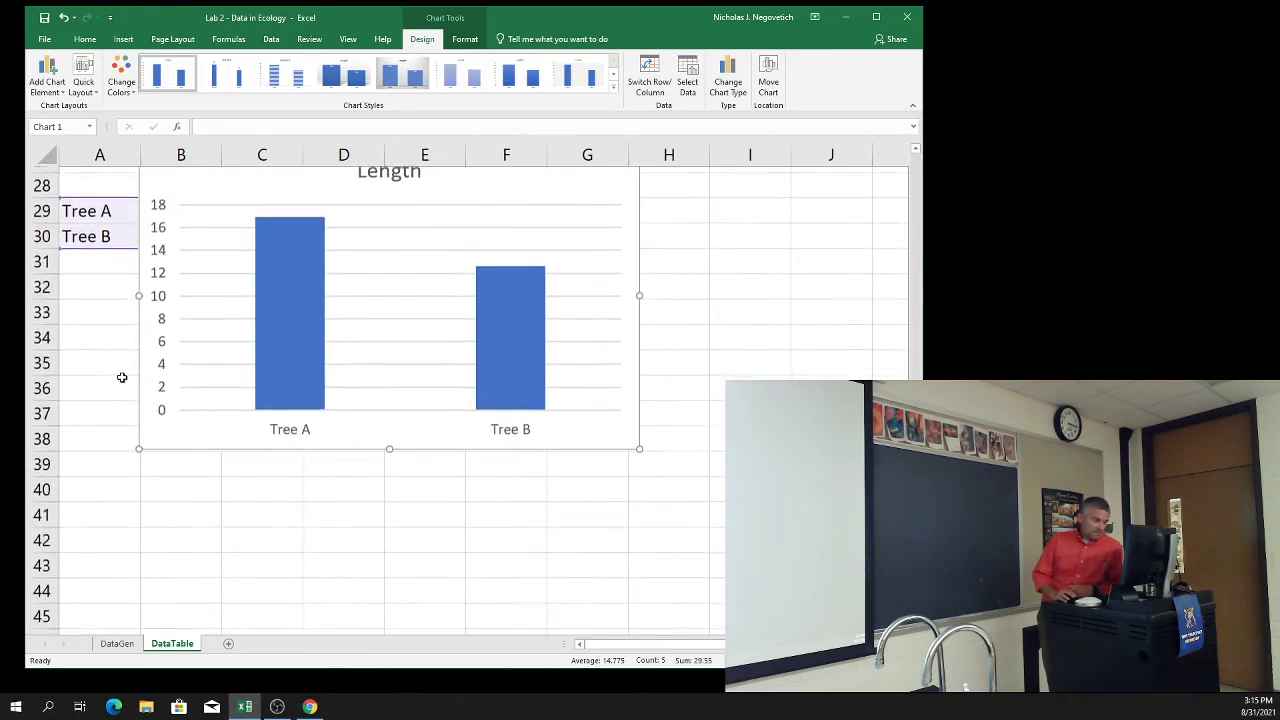
drag(187, 187, 136, 304)
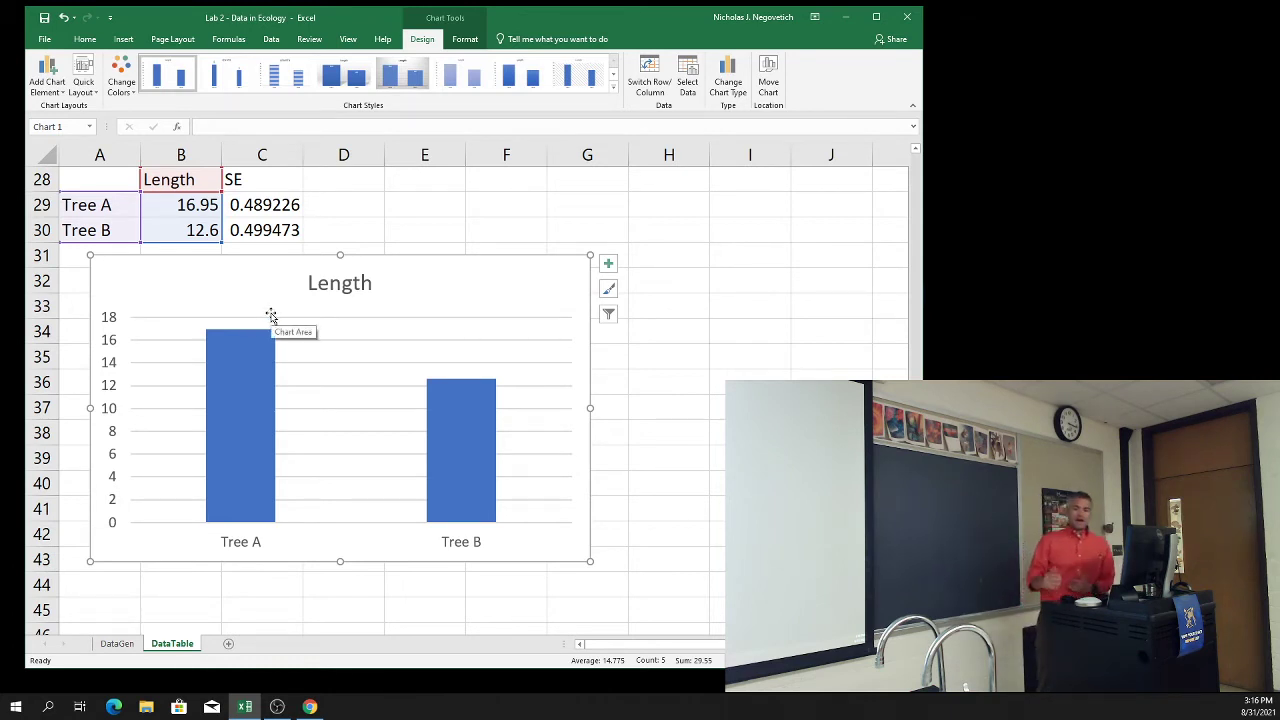
click(237, 386)
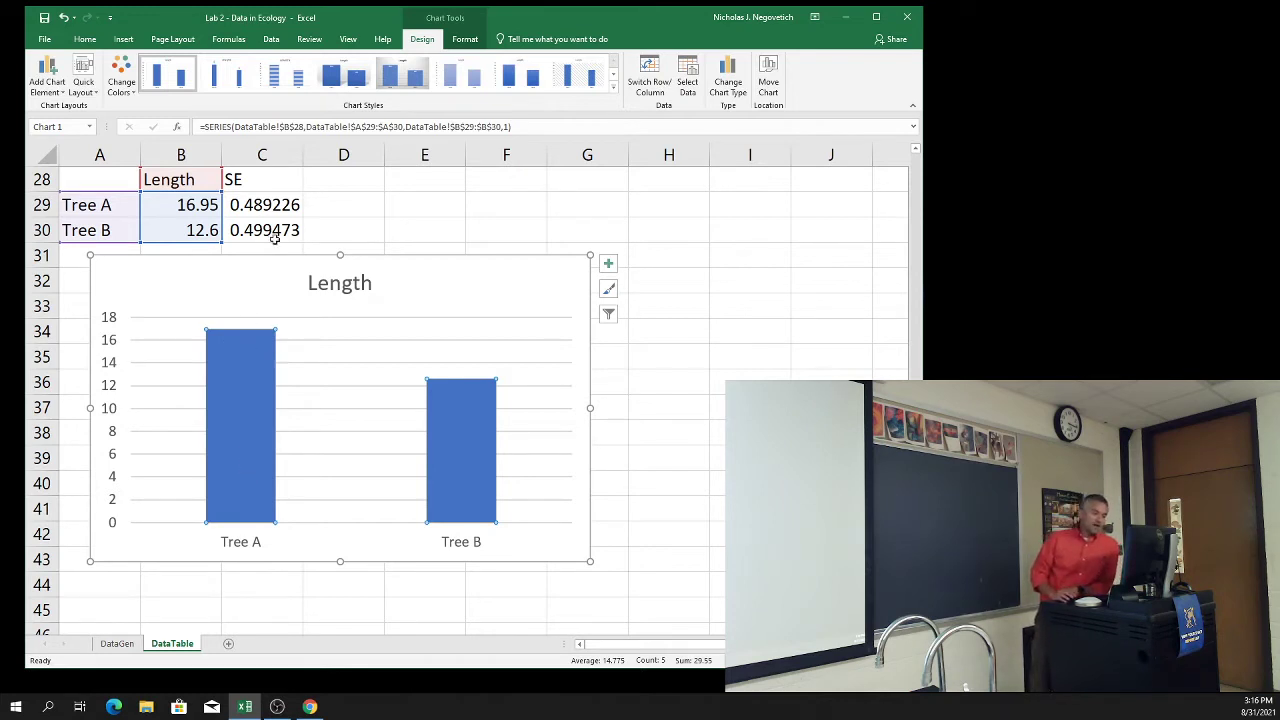
click(228, 292)
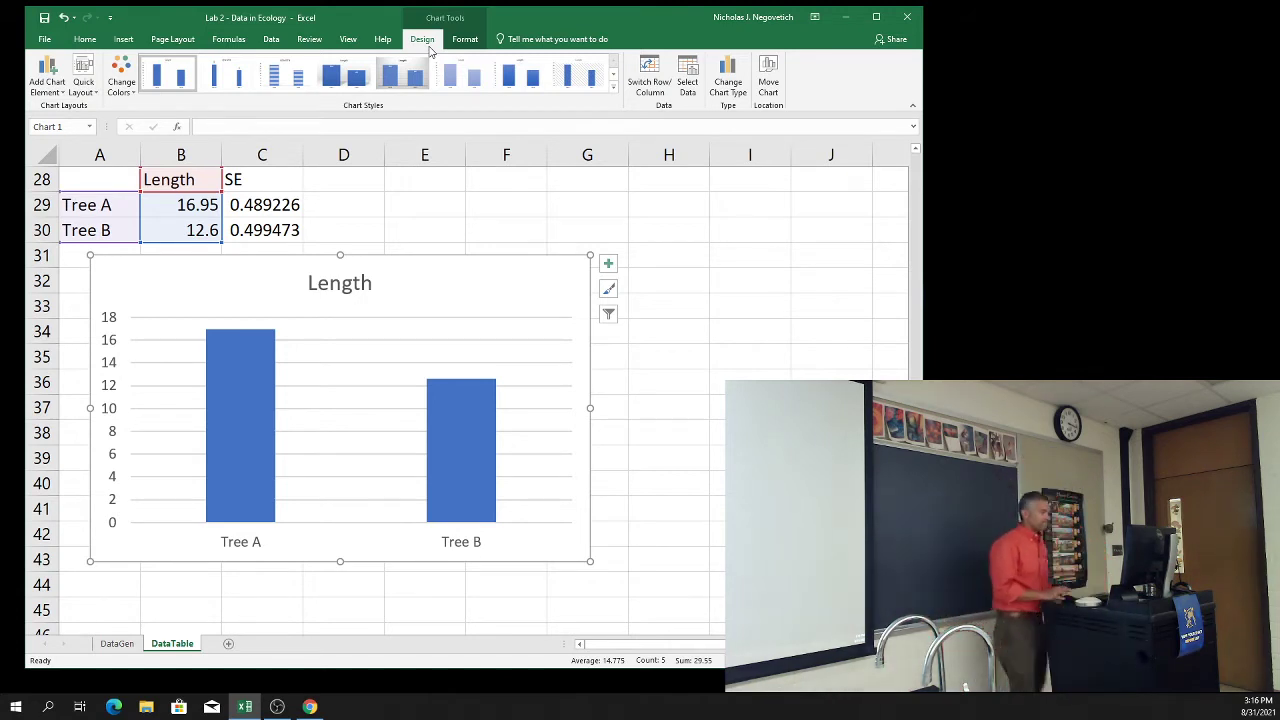
click(460, 45)
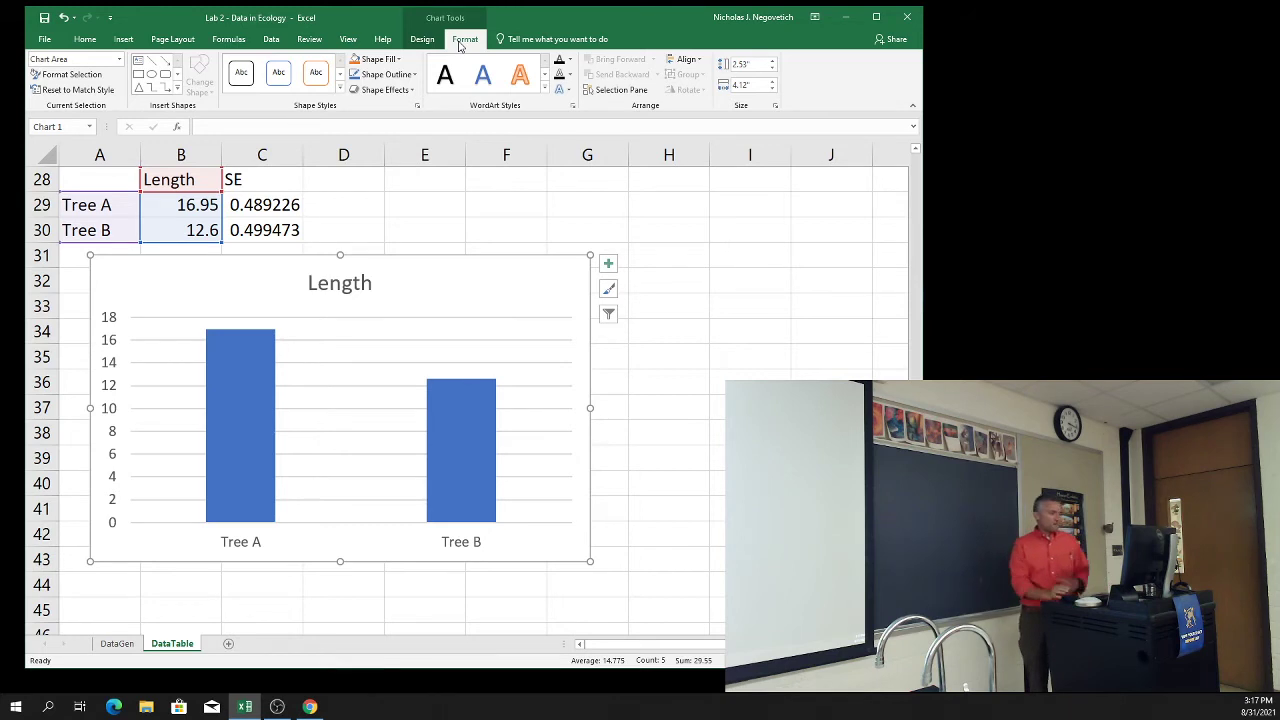
click(430, 44)
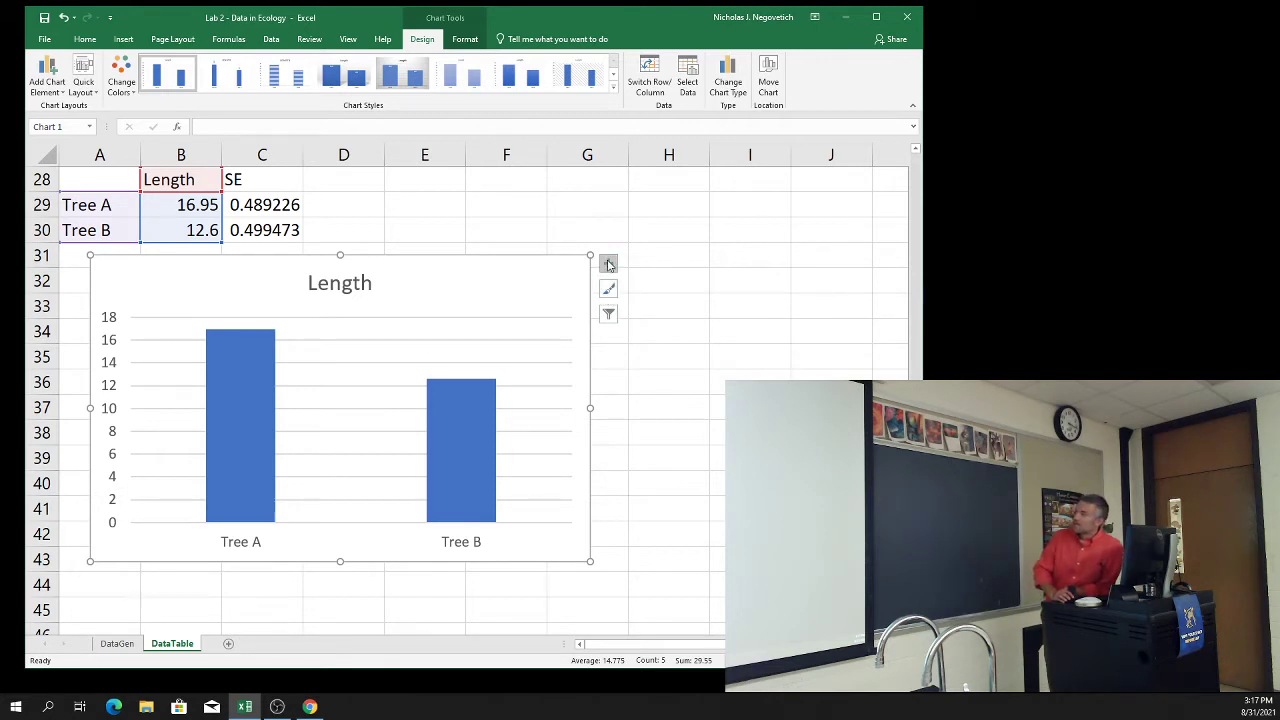
Add standard error bars to the Tree A and Tree B columns.
click(609, 264)
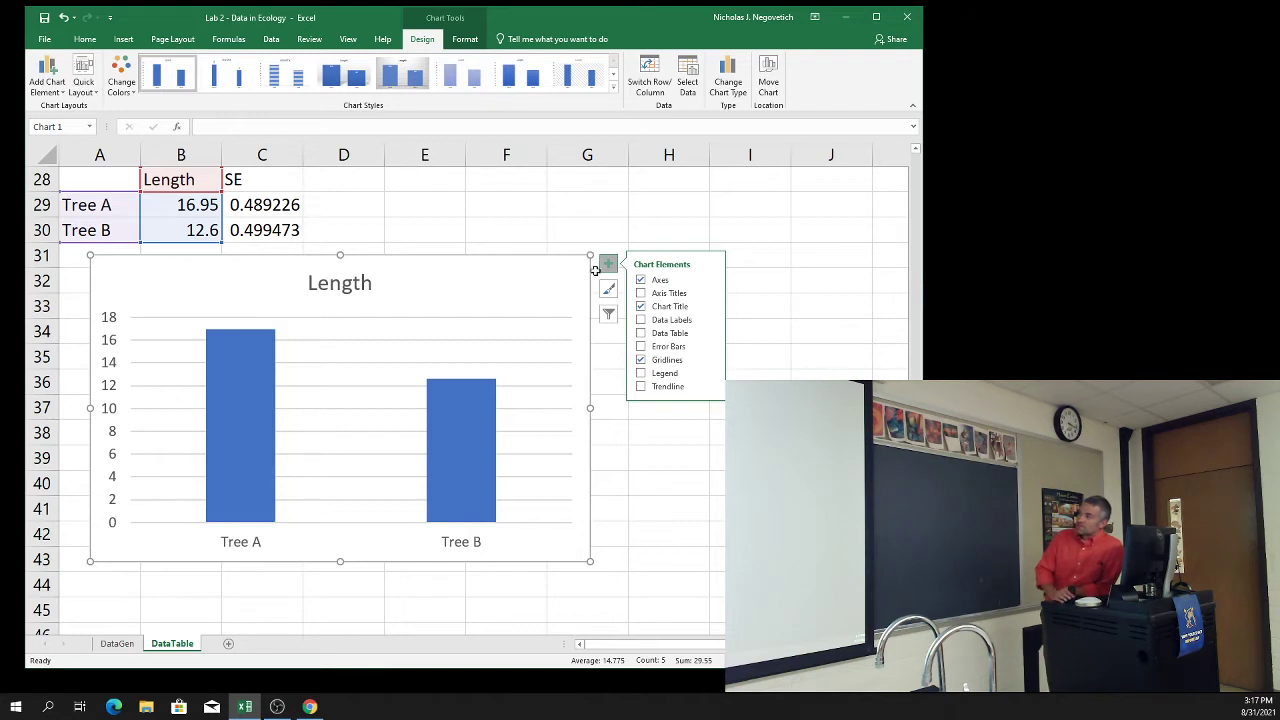
click(641, 347)
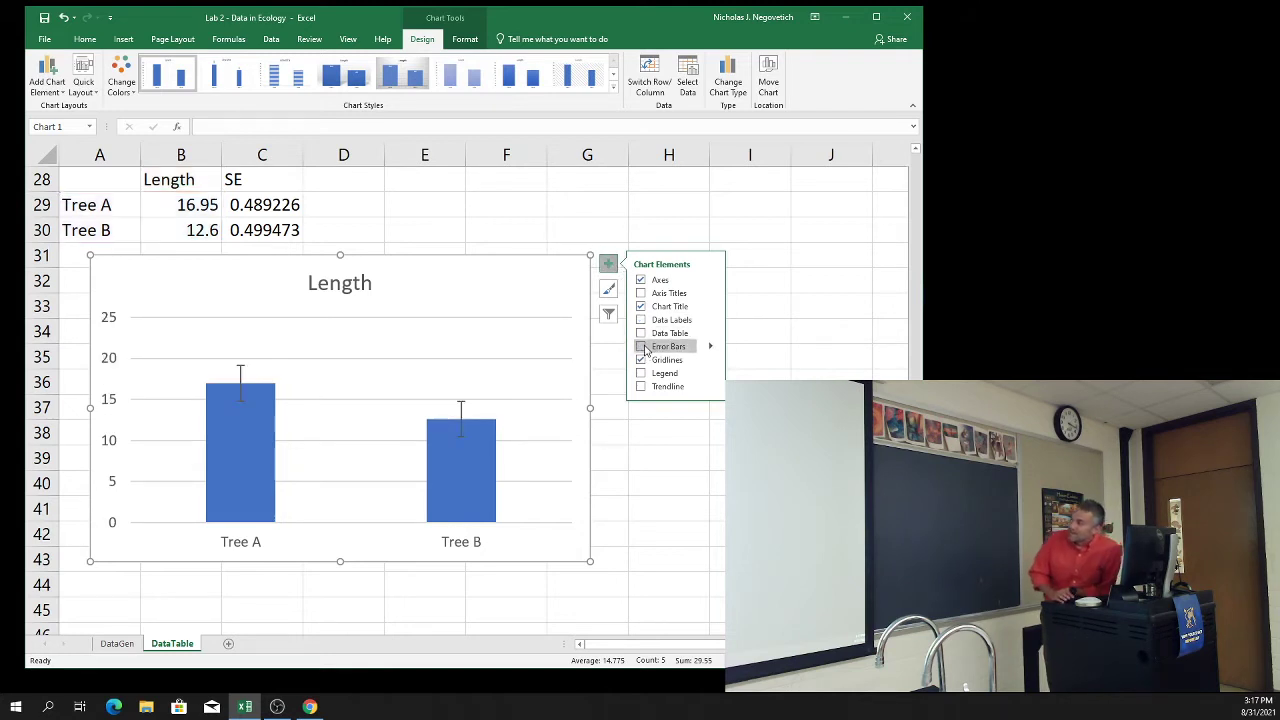
click(700, 347)
mouse_move(712, 349)
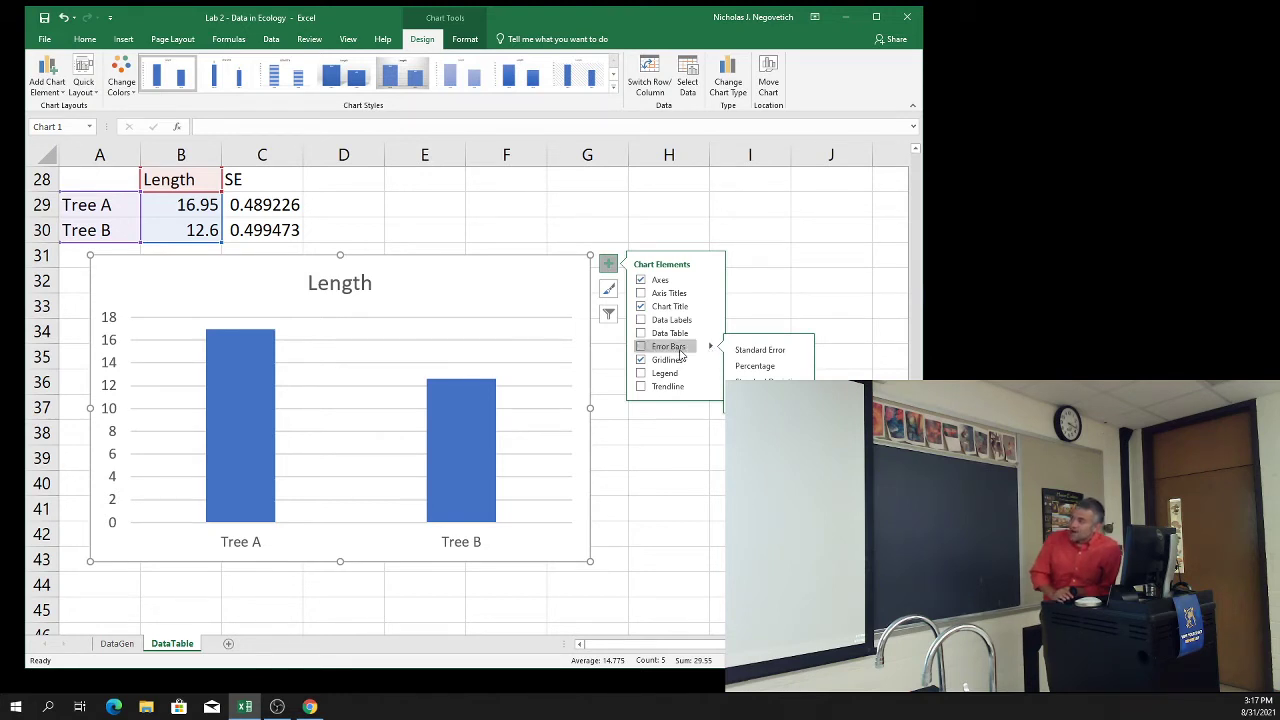
click(762, 351)
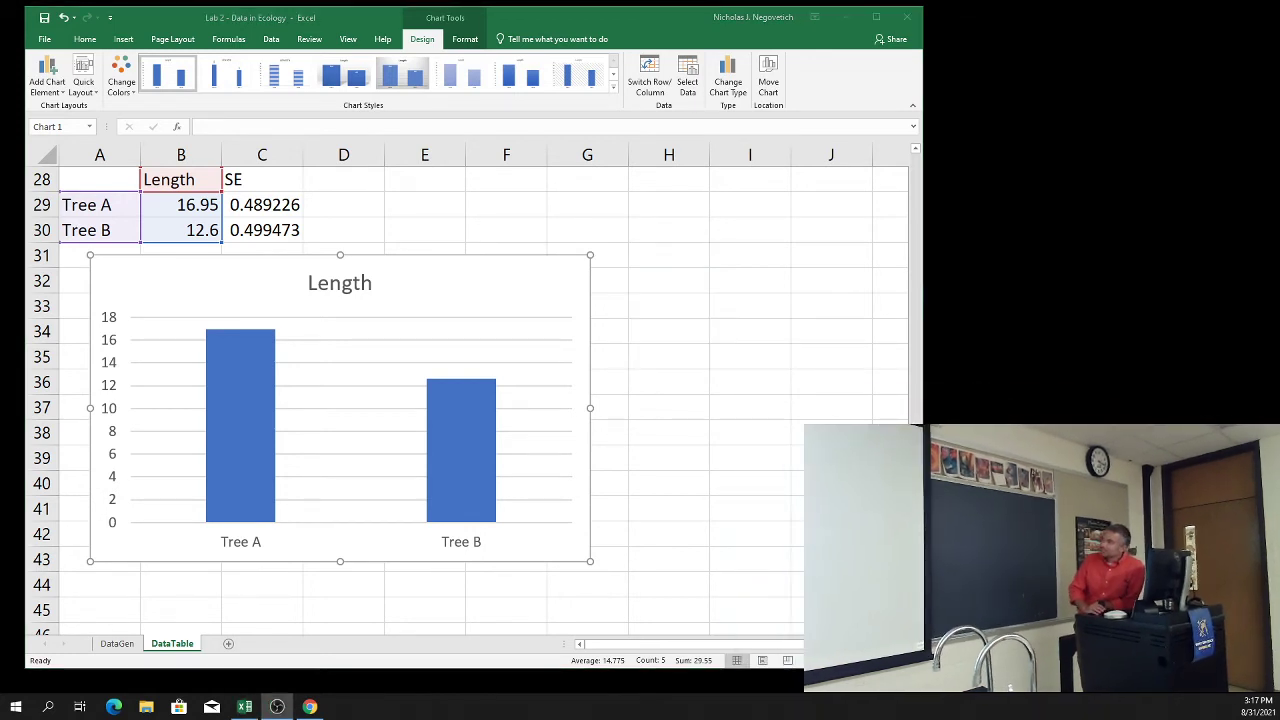
Show the error bar type choices: Standard Error, Percentage, Standard Deviation and more.
click(476, 262)
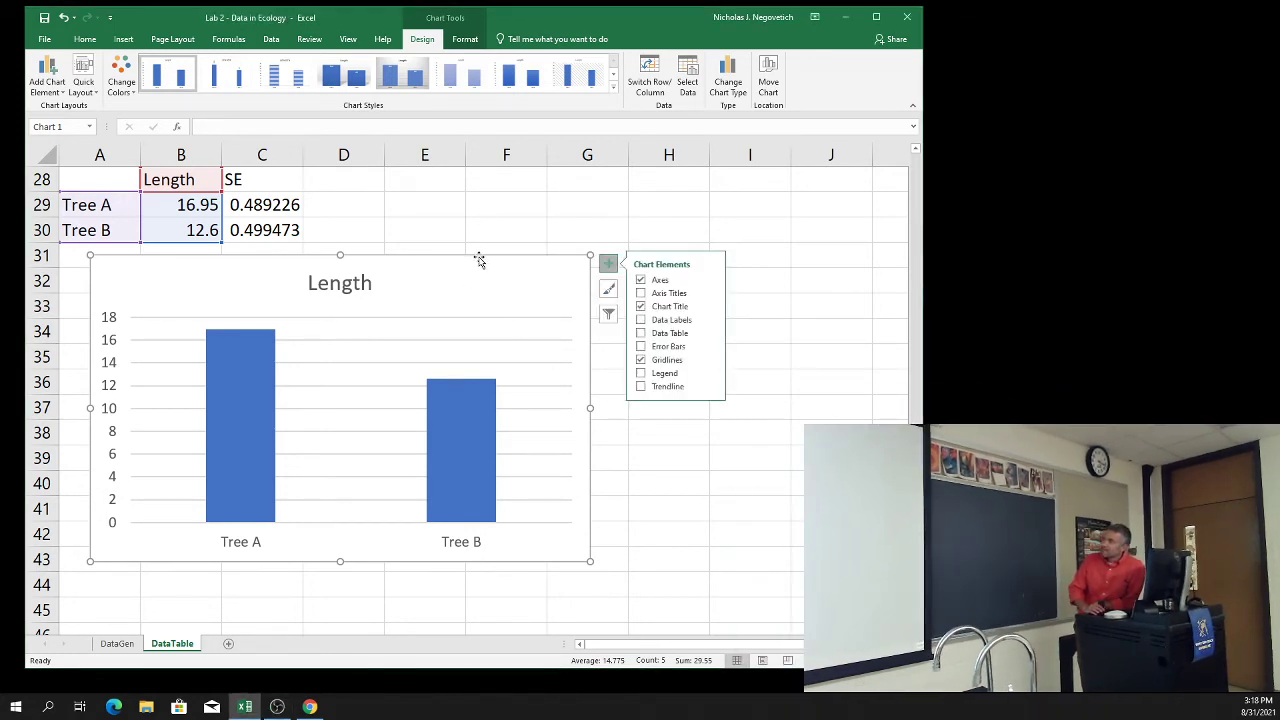
click(645, 347)
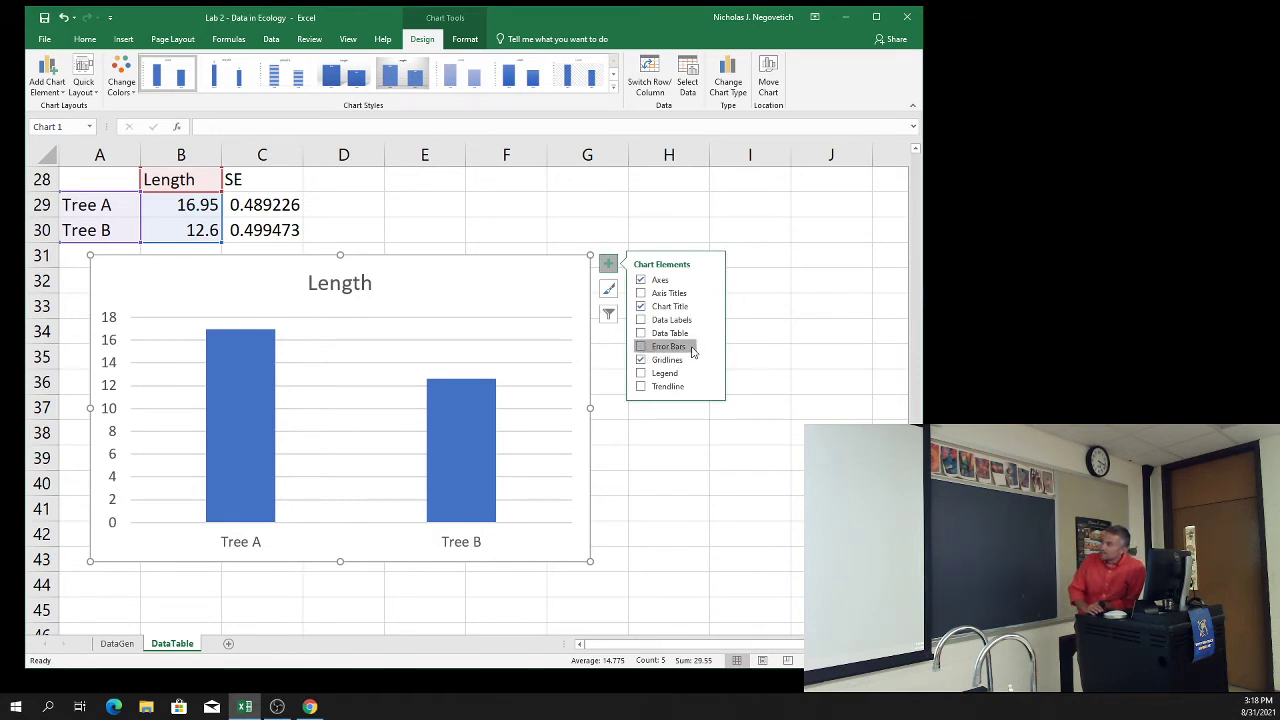
click(645, 347)
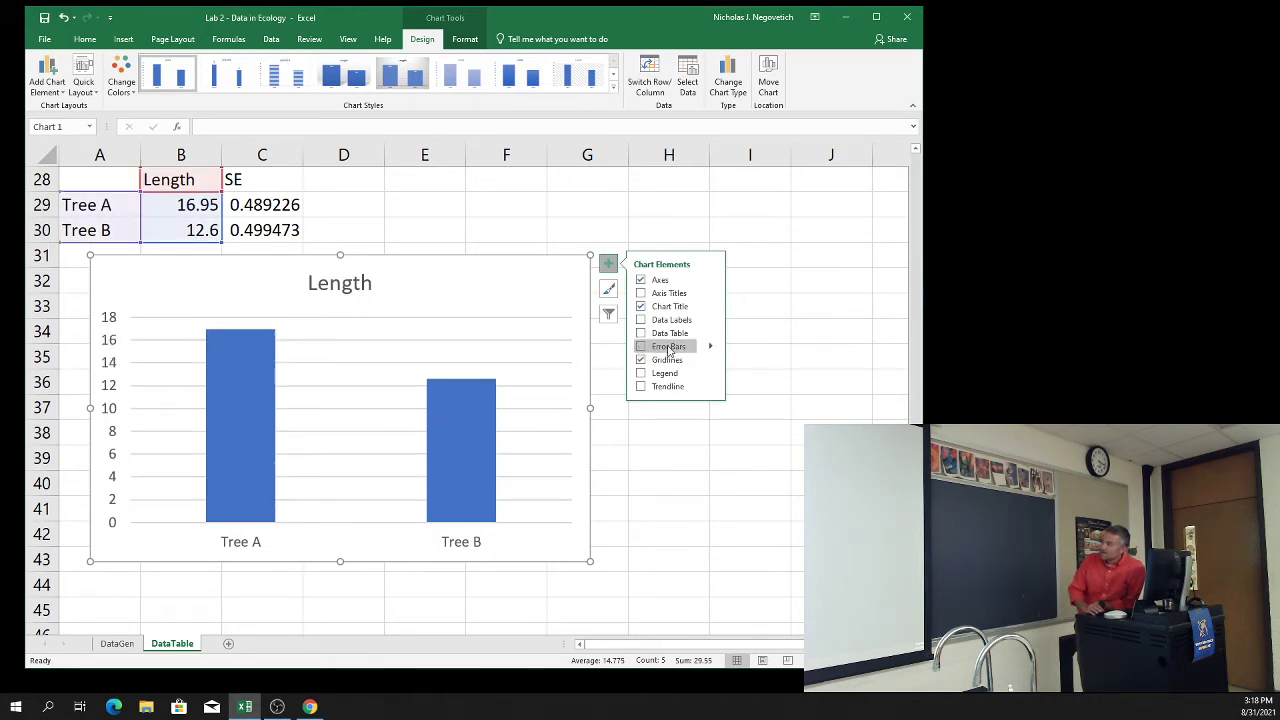
click(709, 347)
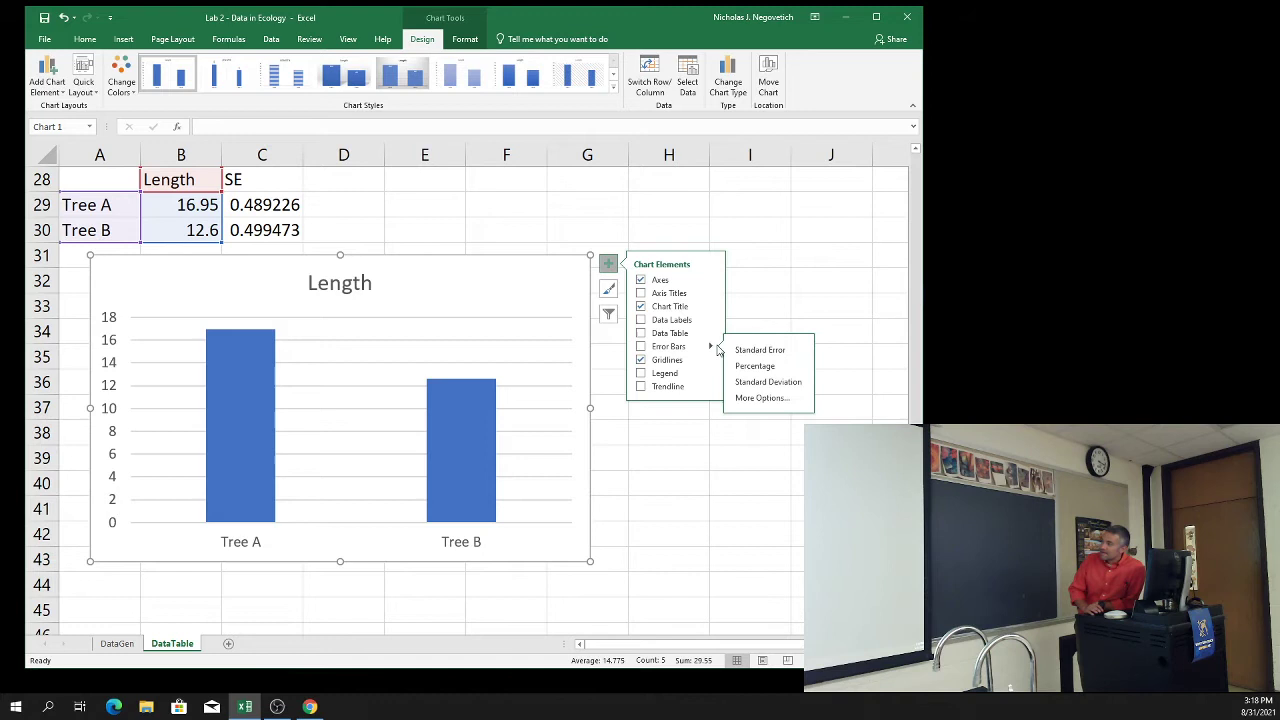
In Format Error Bars, change the error amount from fixed 2.0 to Custom.
click(753, 399)
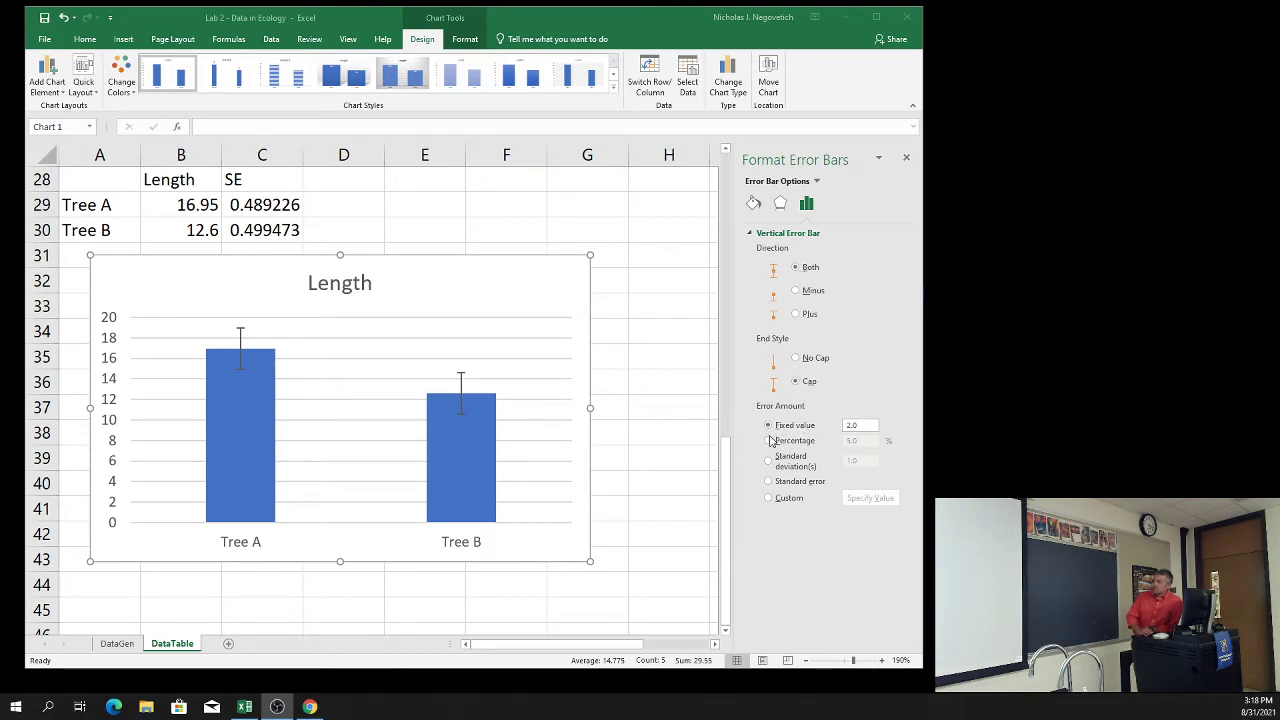
click(768, 498)
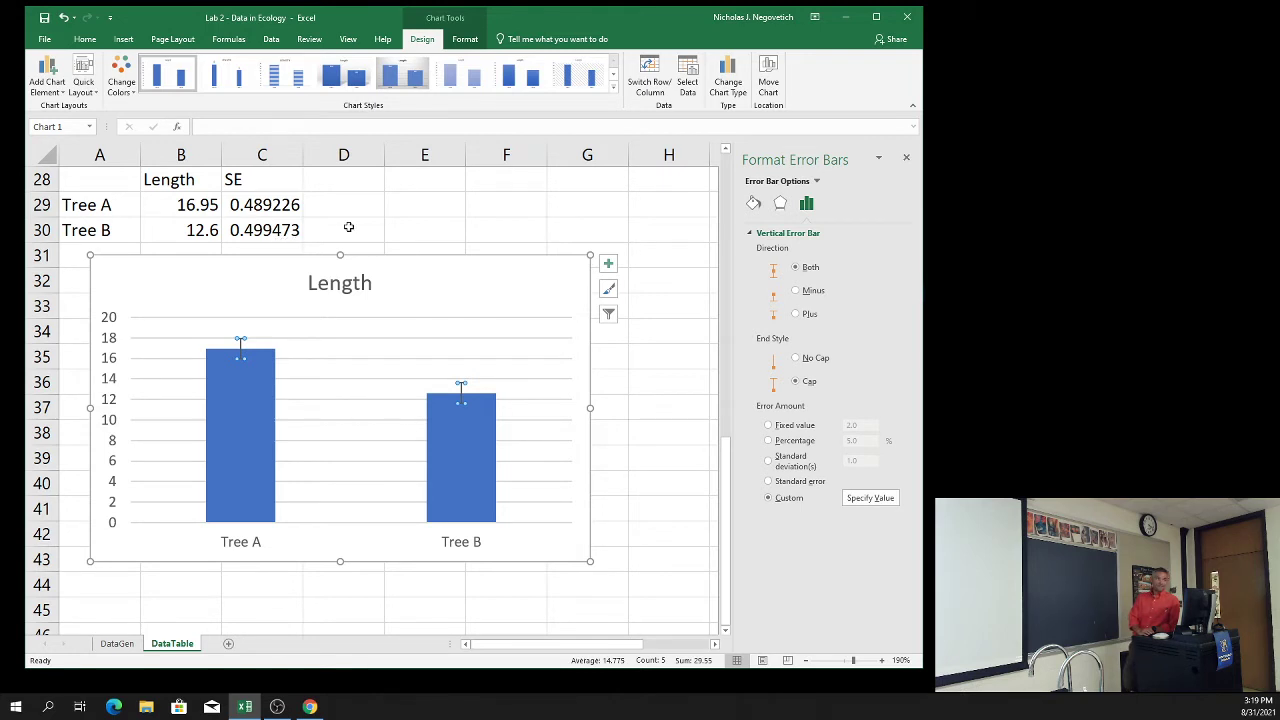
Set the custom positive error value to the SE cells C29:C30.
click(858, 500)
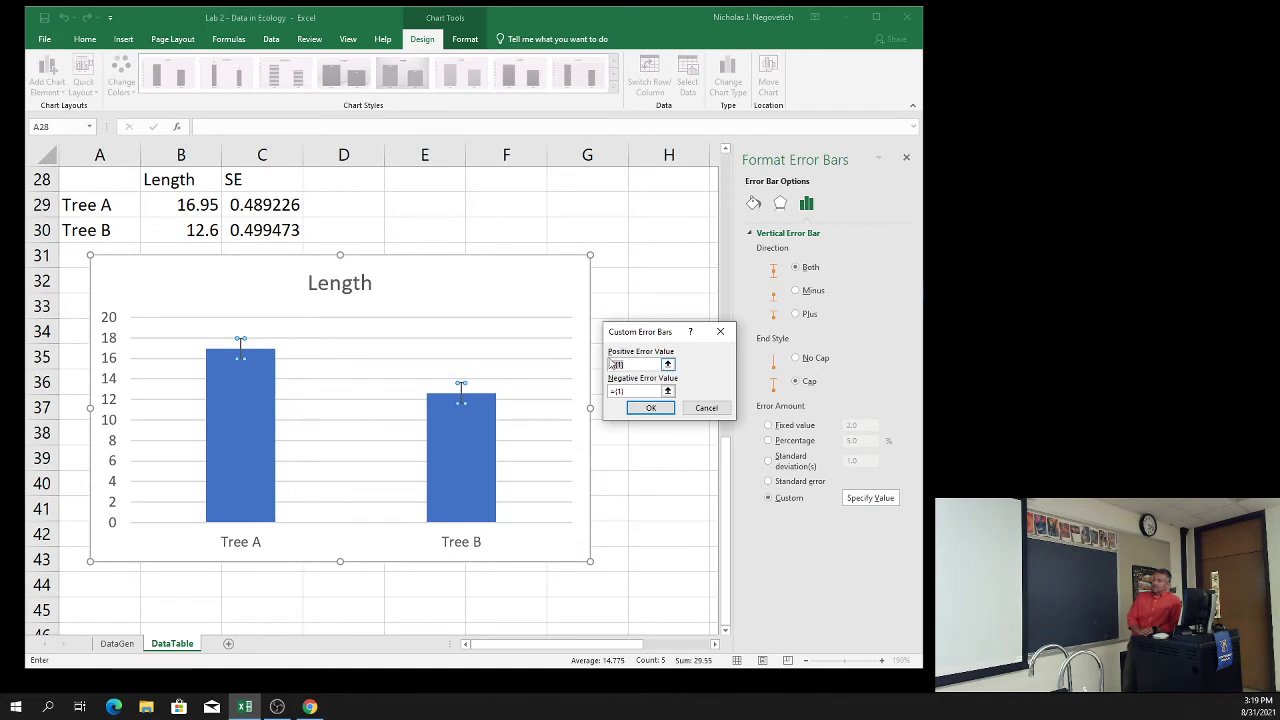
click(616, 364)
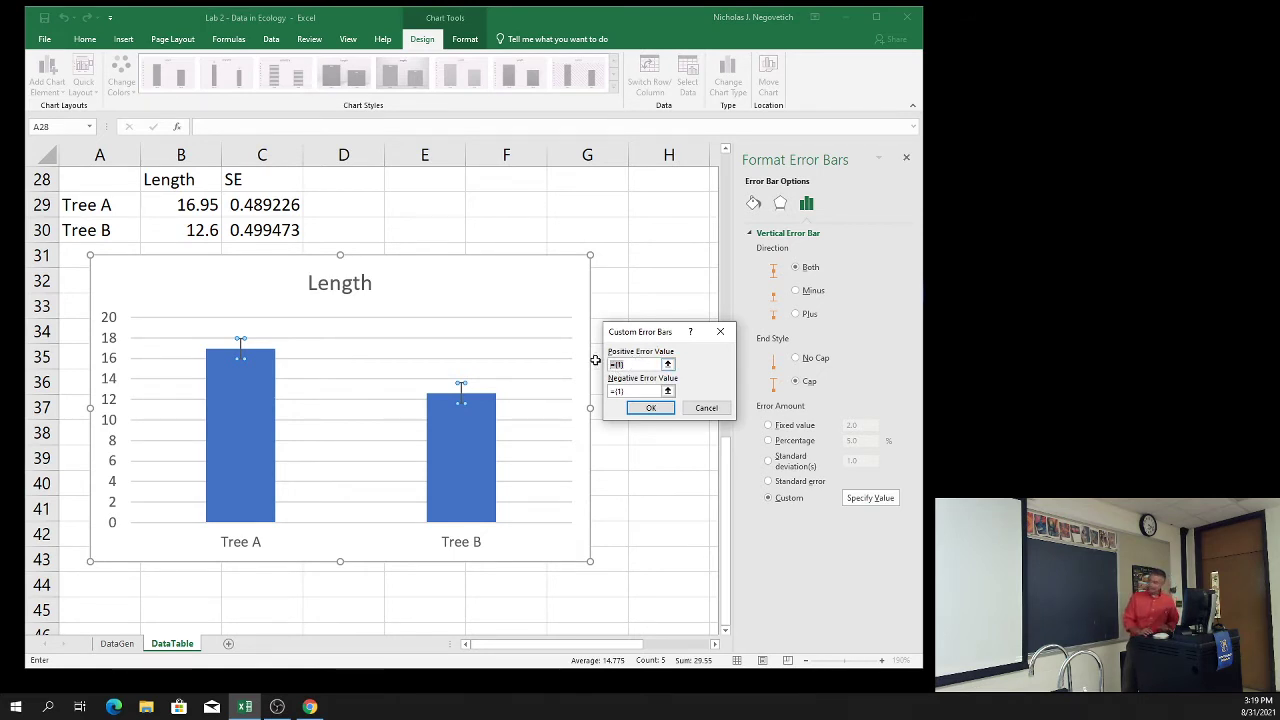
key(BackSpace)
key(BackSpace)
key(BackSpace)
key(BackSpace)
key(Tab)
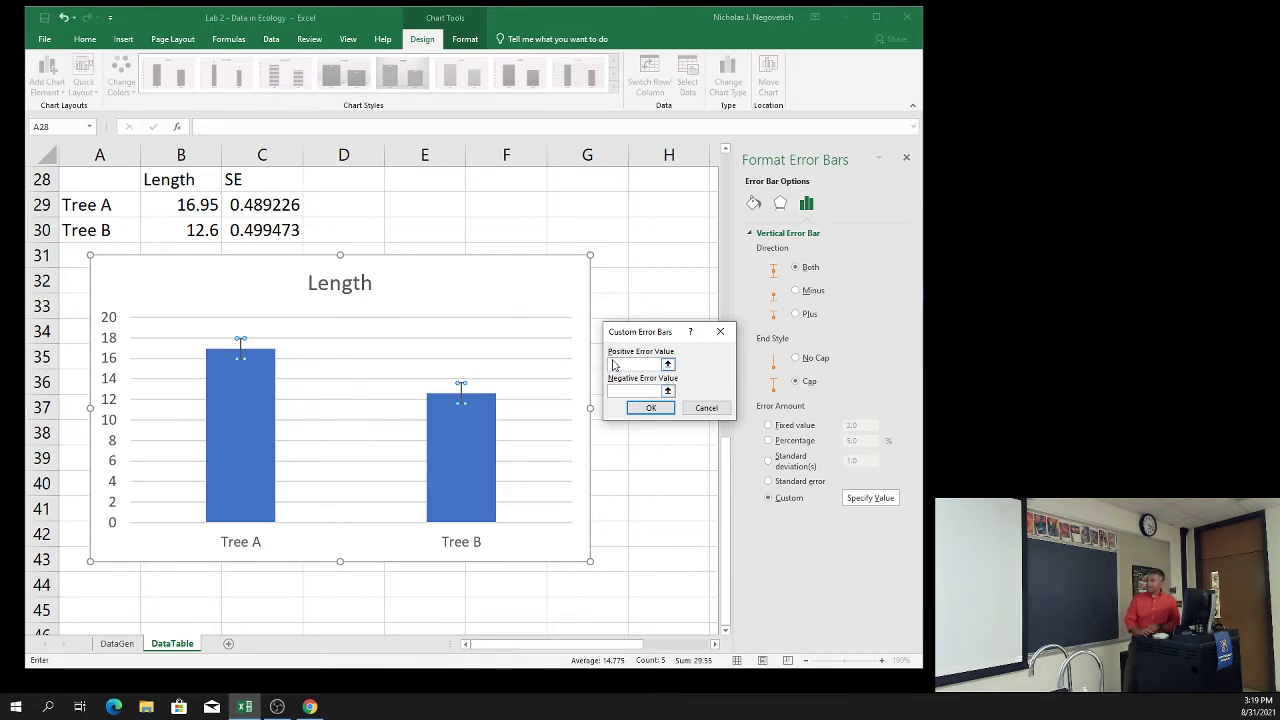
click(632, 365)
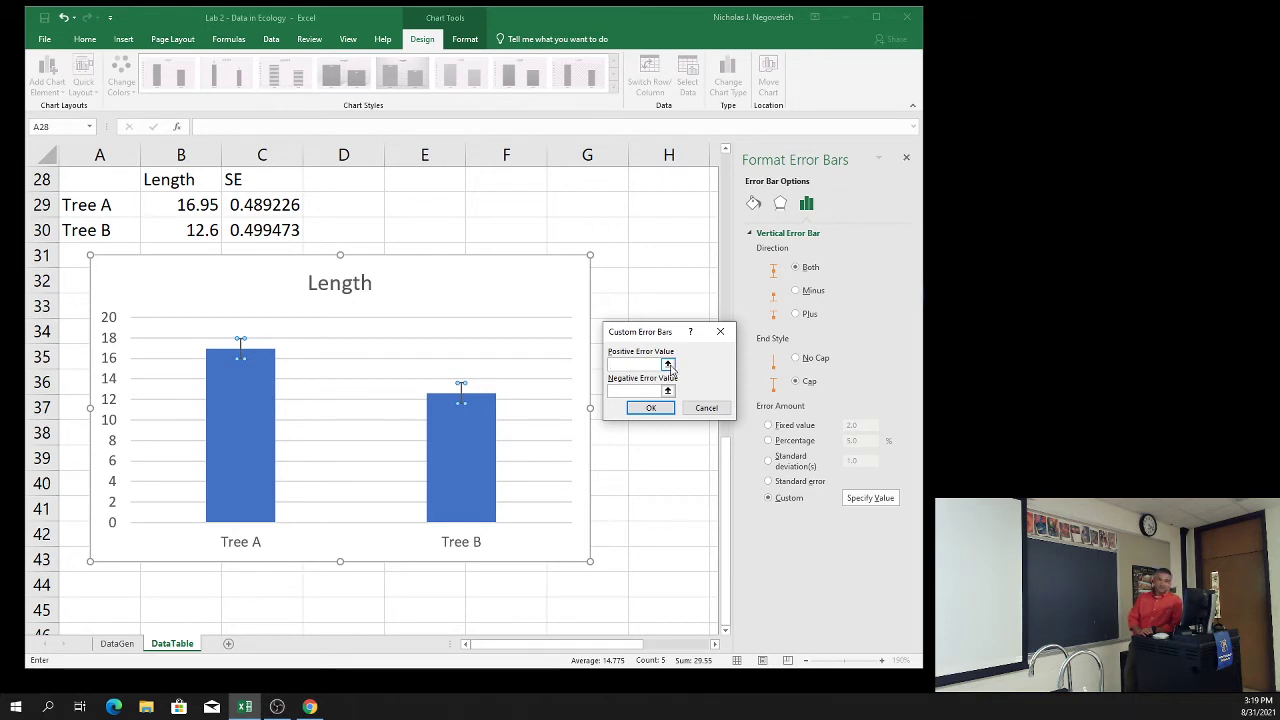
click(668, 365)
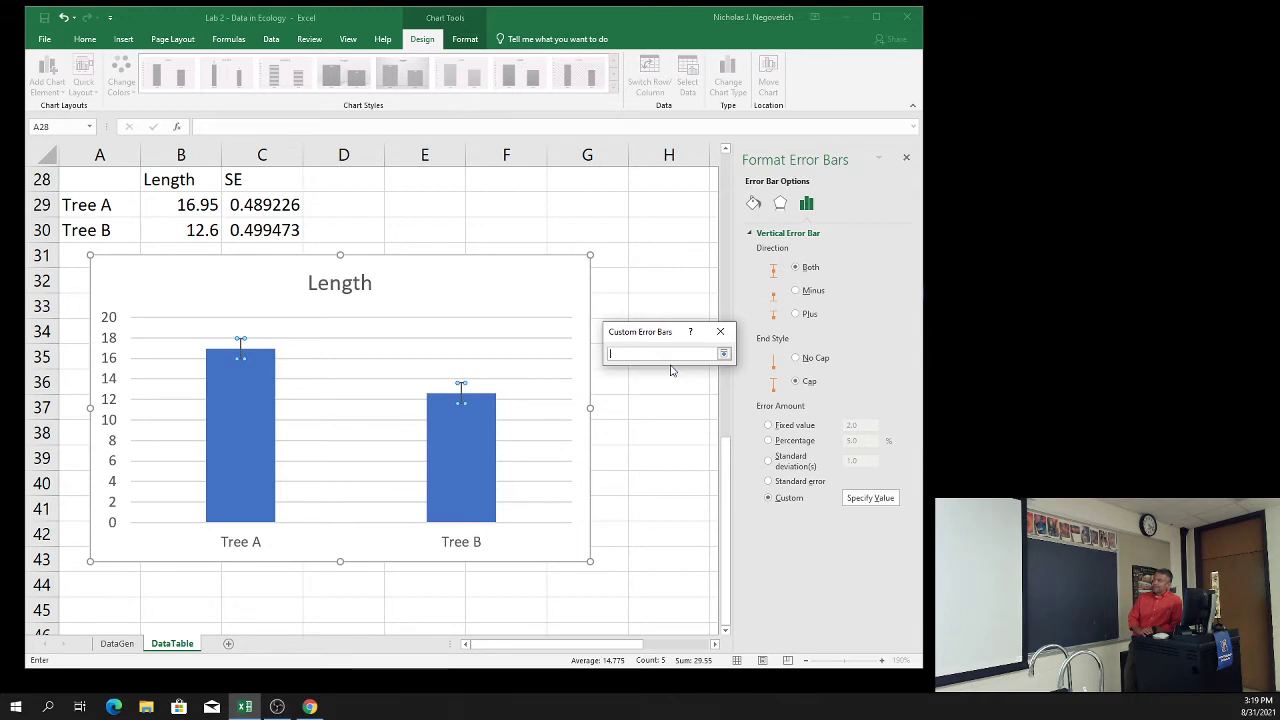
drag(277, 205, 271, 231)
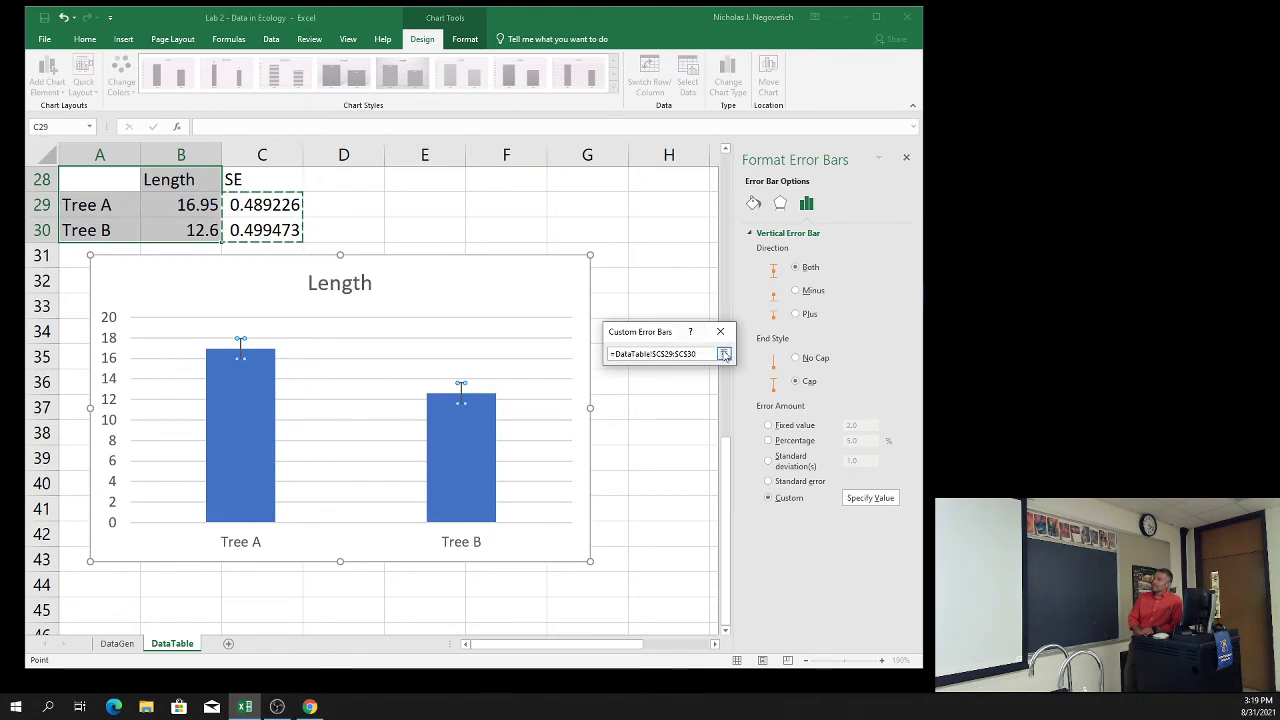
click(725, 355)
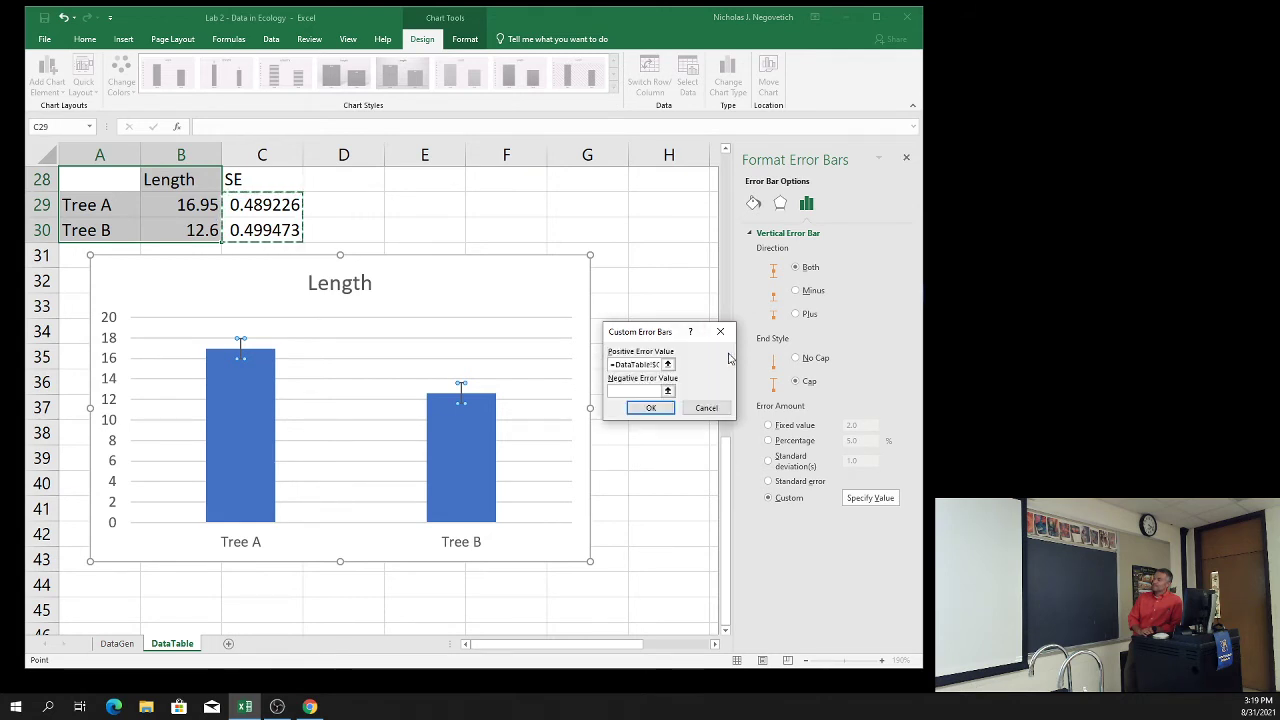
Set the negative error value to C29:C30 as well and apply the custom errors.
click(667, 390)
drag(262, 205, 290, 229)
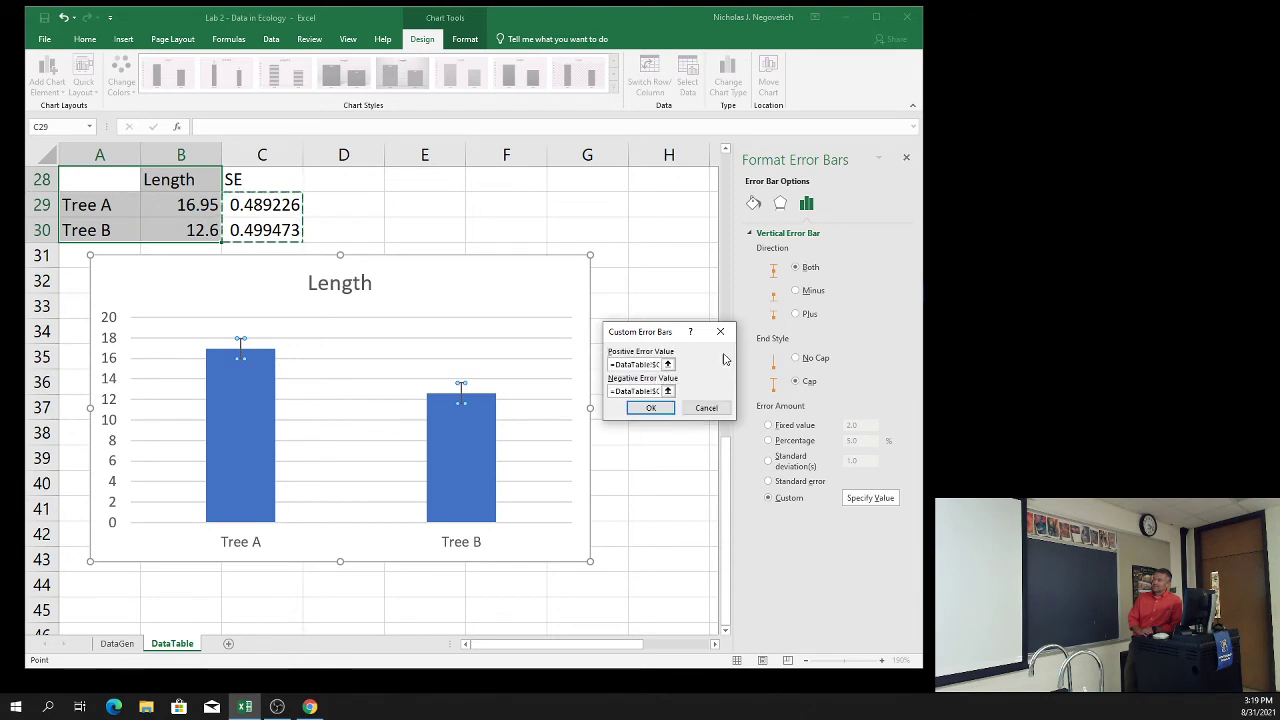
click(724, 355)
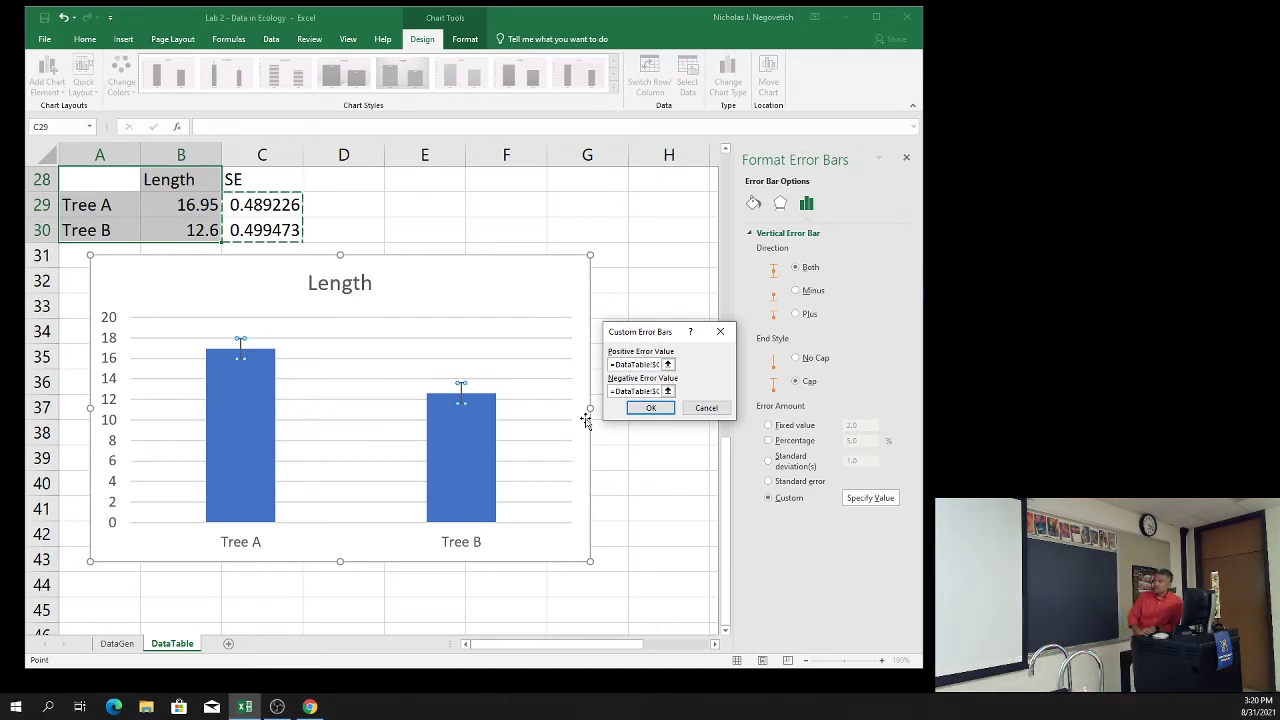
click(648, 407)
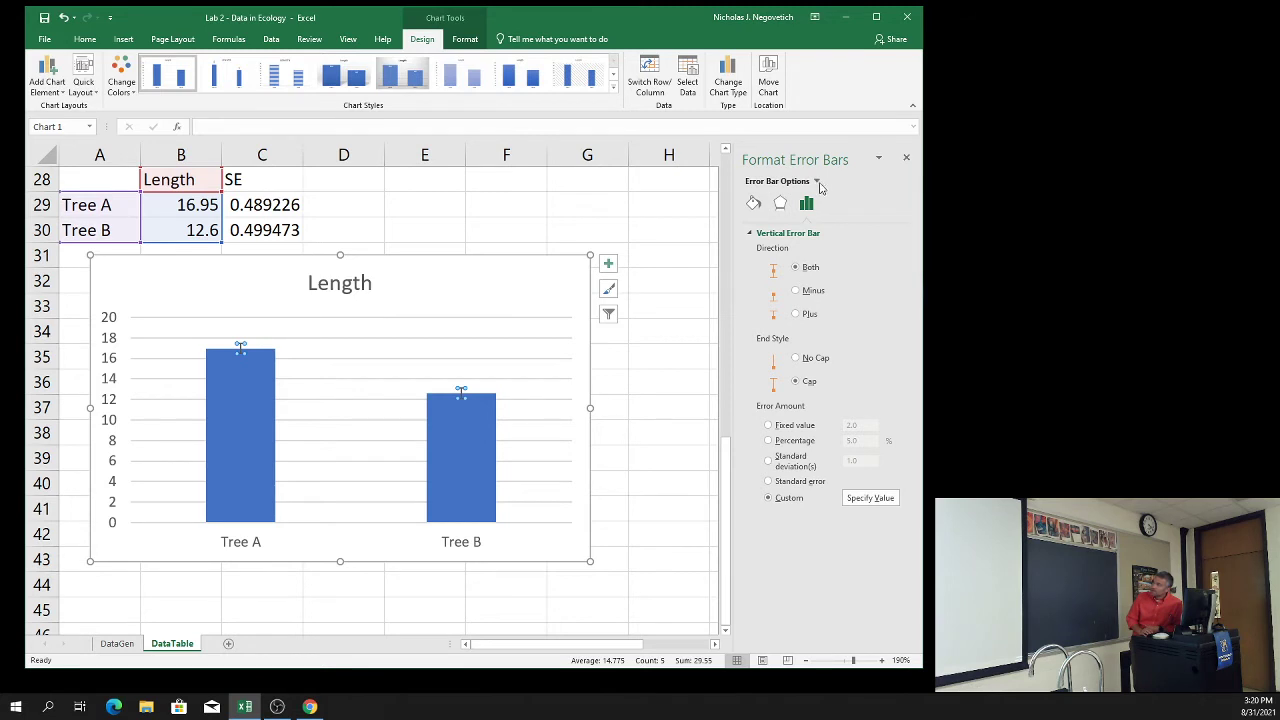
Close the Format Error Bars pane and add axis titles to both chart axes.
click(907, 158)
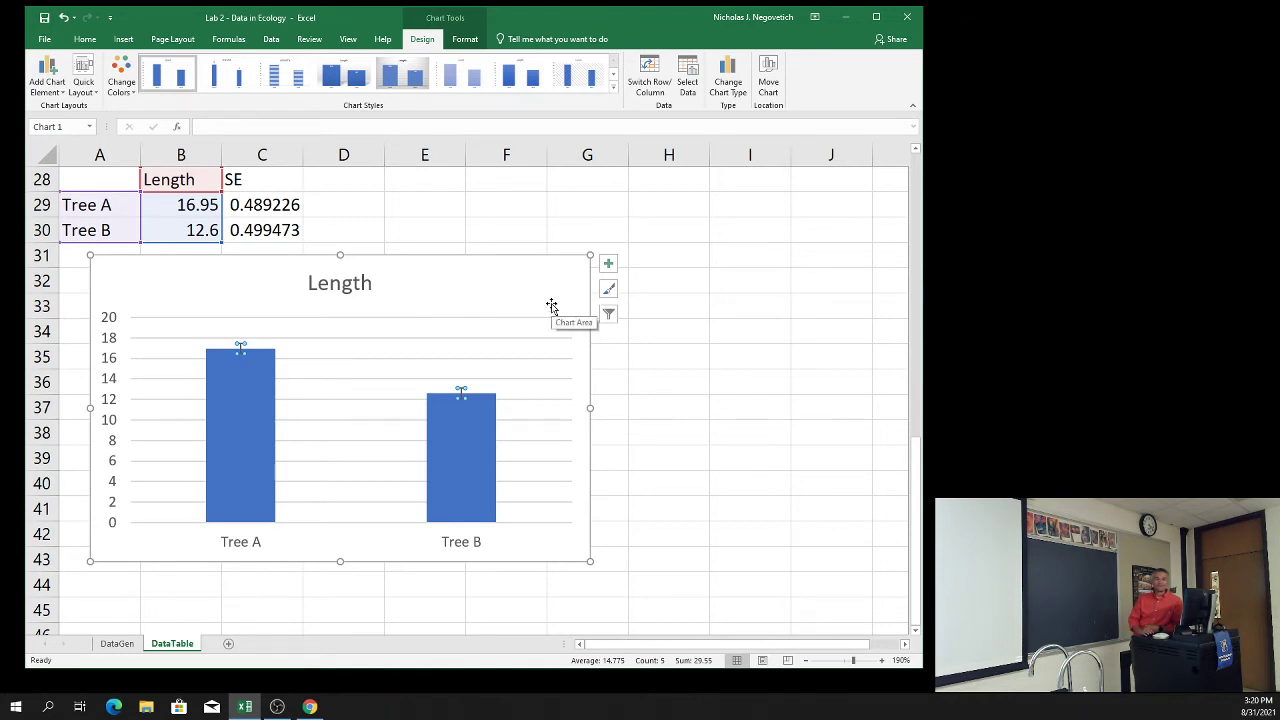
click(609, 265)
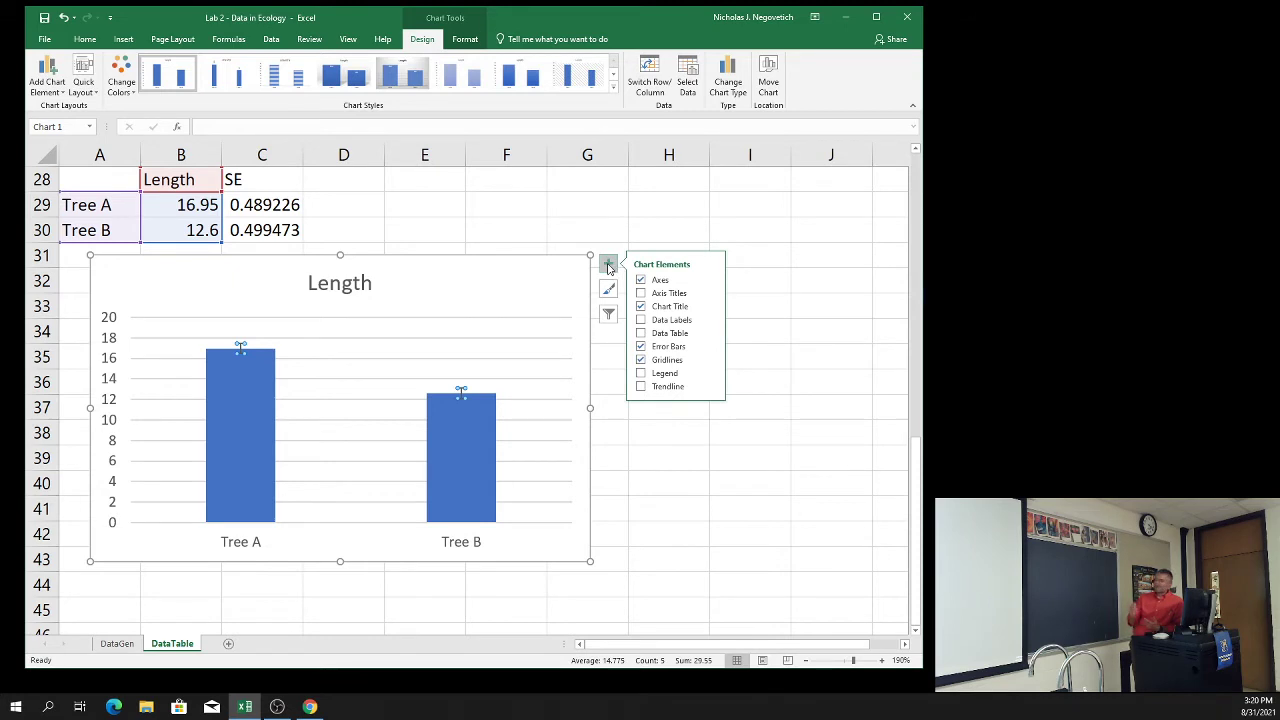
click(689, 294)
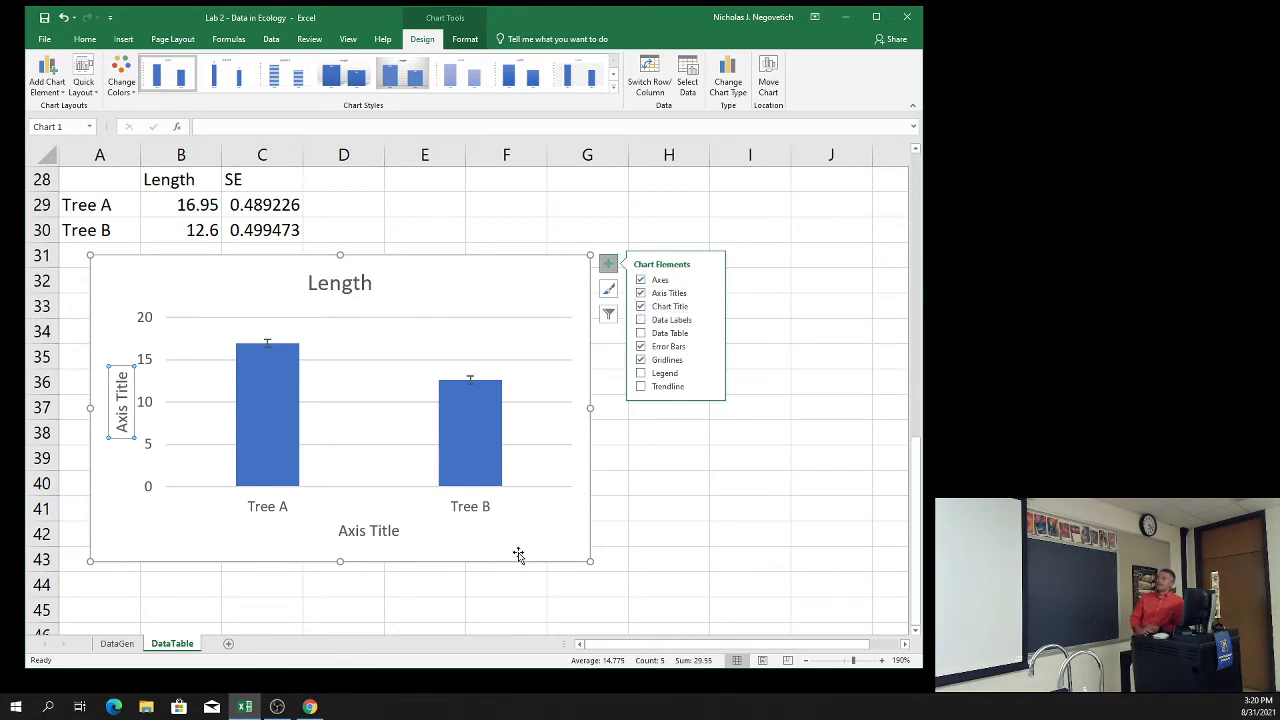
Select the placeholder text of the horizontal axis title for editing.
click(371, 530)
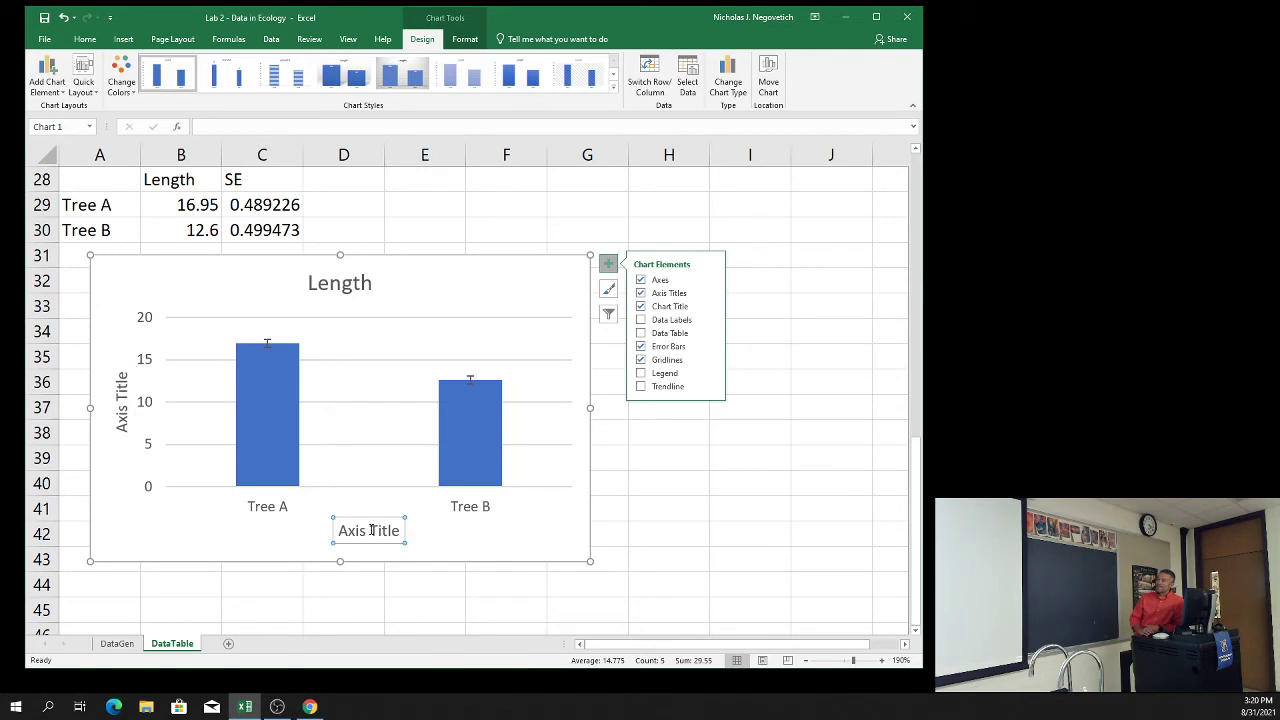
click(368, 531)
drag(342, 530, 394, 536)
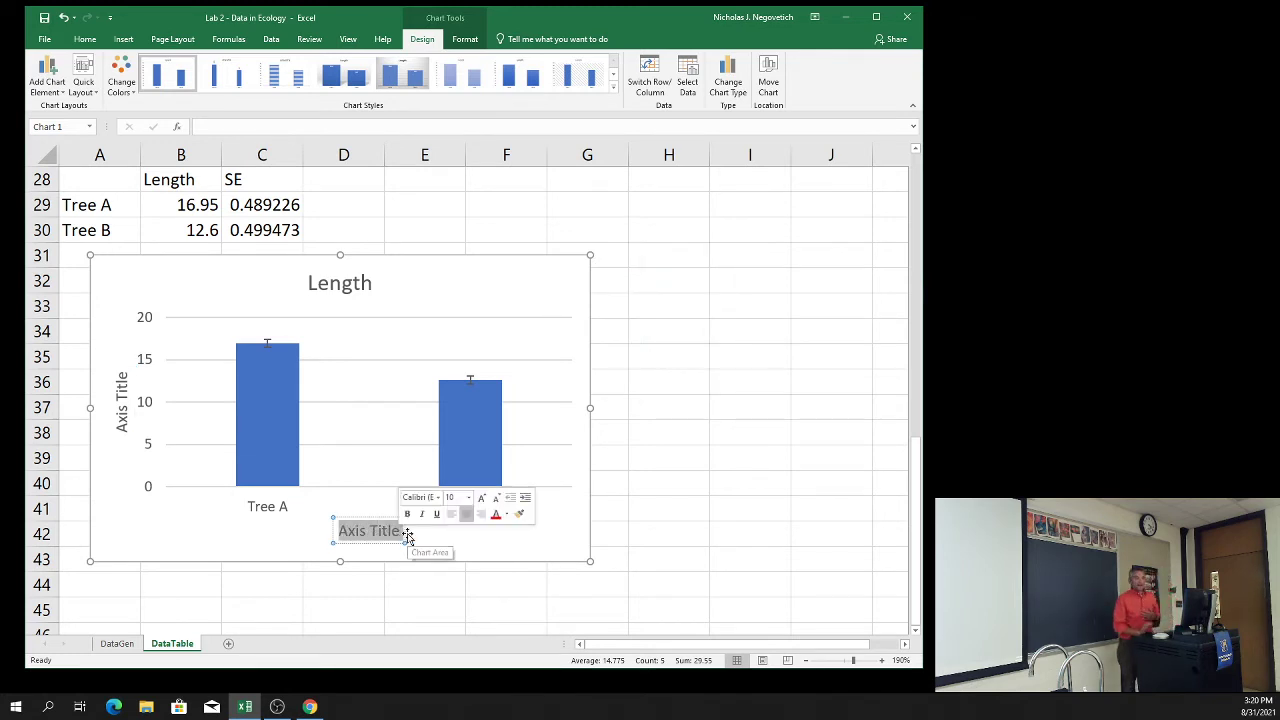
Replace the placeholder axis titles with 'Tree Species' (horizontal) and 'Length (mm)' (vertical).
text(T)
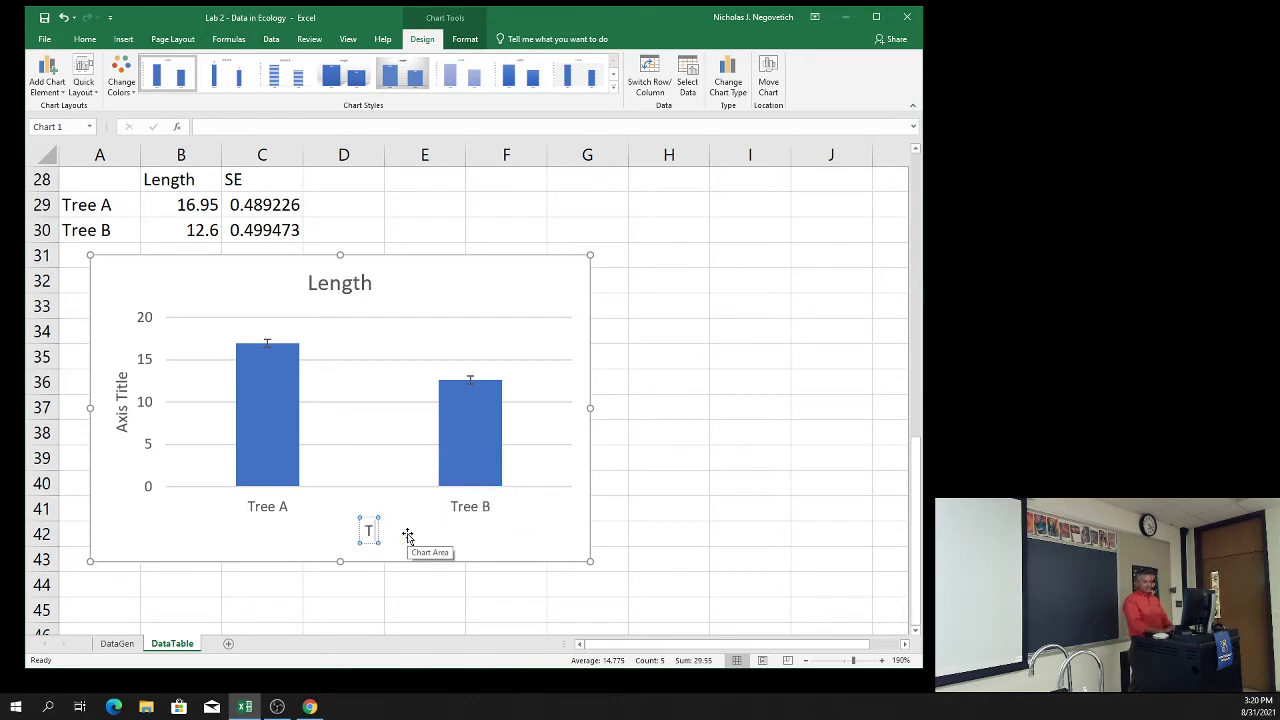
text(ree Species)
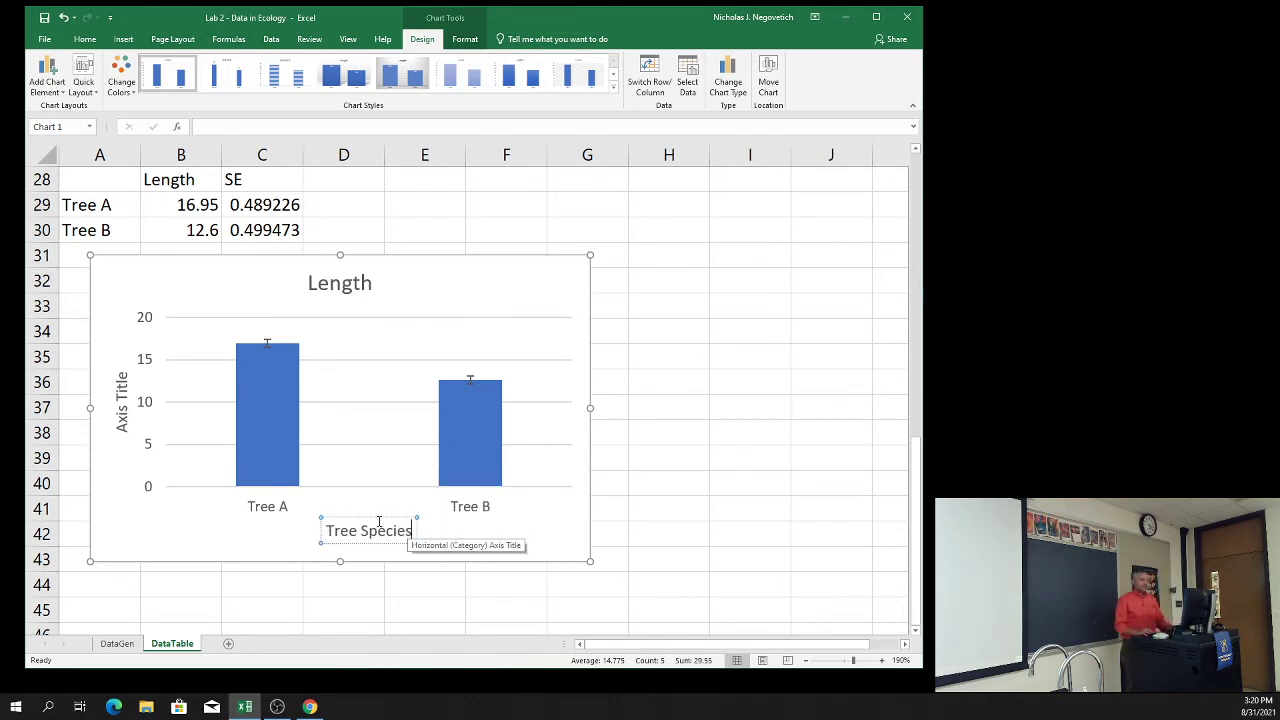
click(121, 420)
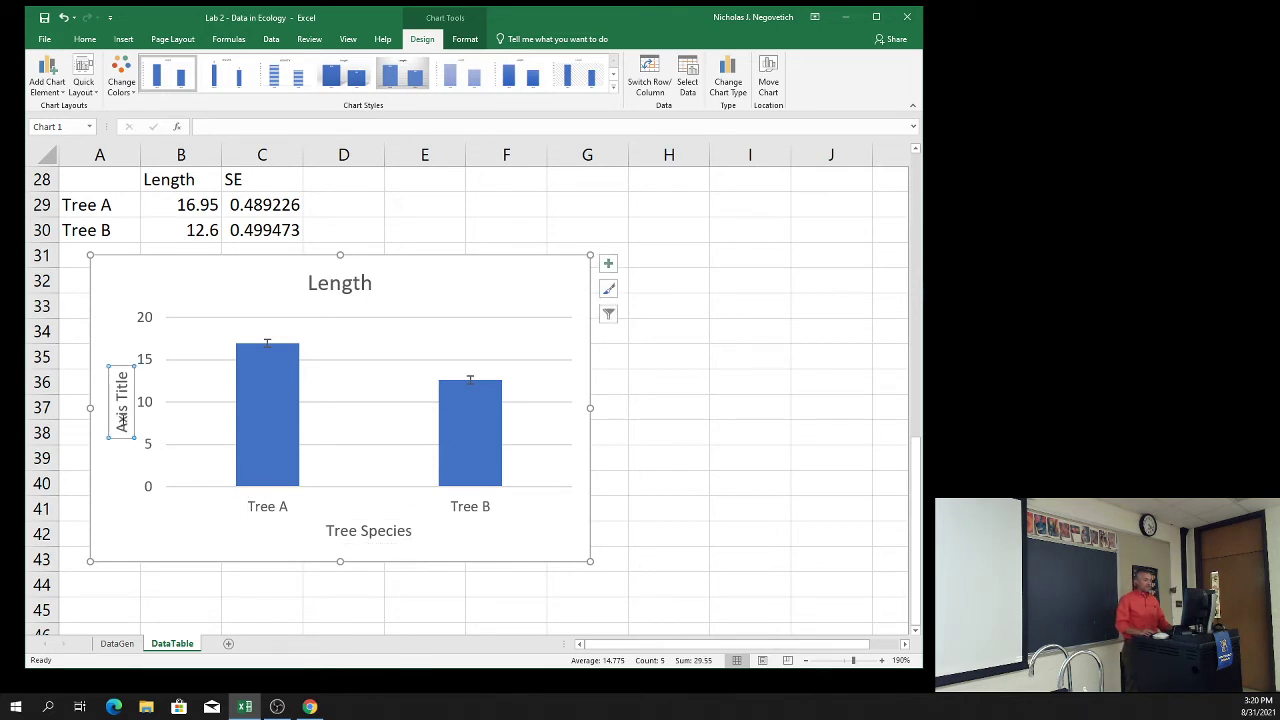
click(121, 392)
key(BackSpace)
key(BackSpace)
key(BackSpace)
key(BackSpace)
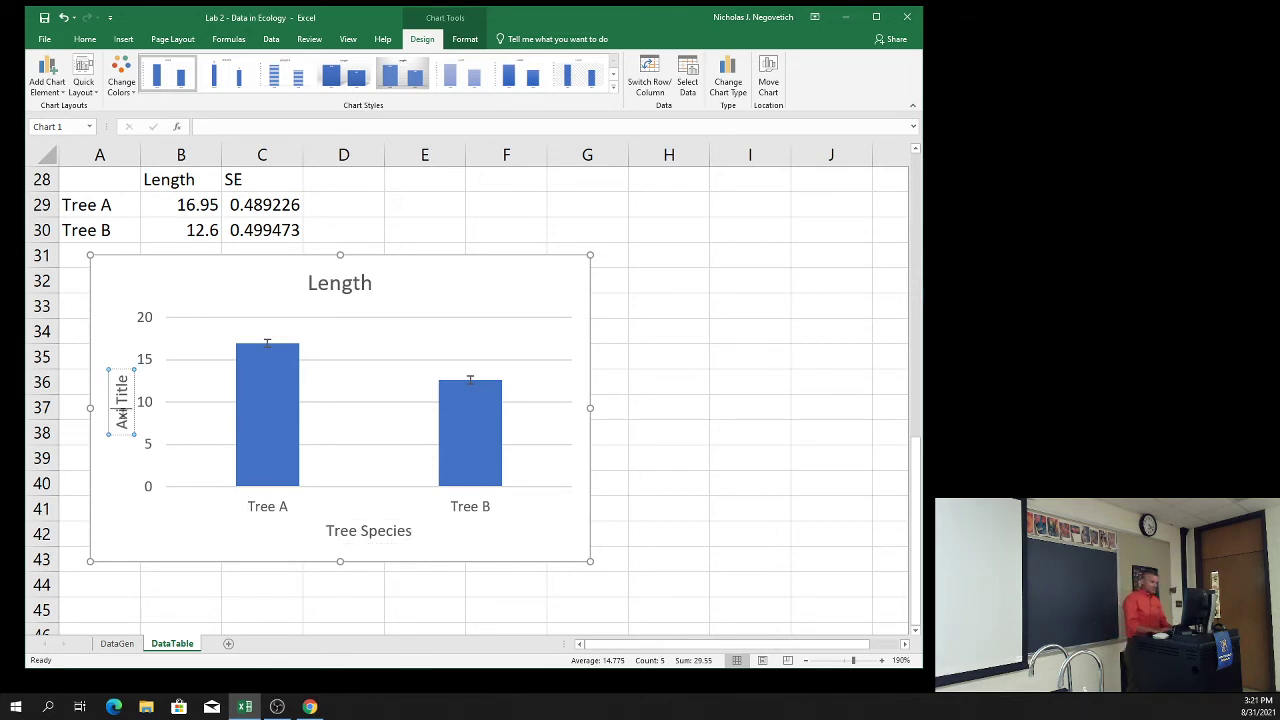
key(Delete)
key(Delete)
key(Delete)
key(BackSpace)
key(BackSpace)
key(BackSpace)
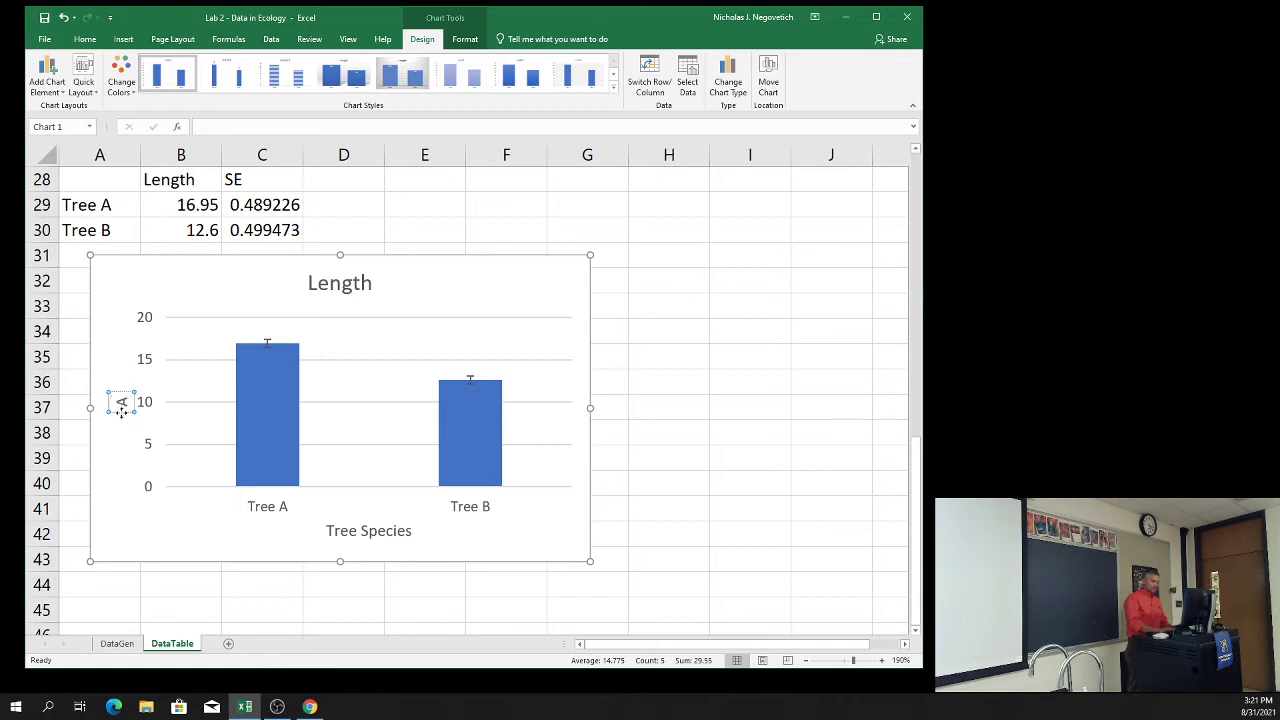
text(L)
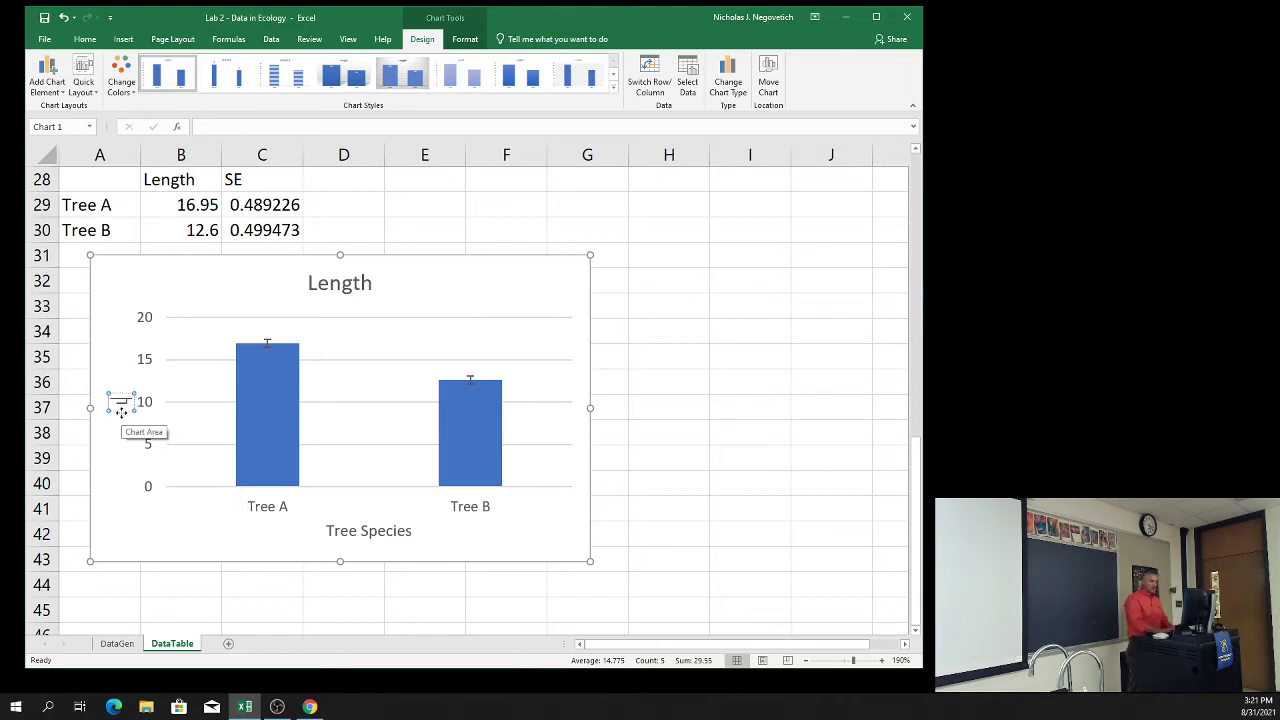
text(ength (mm))
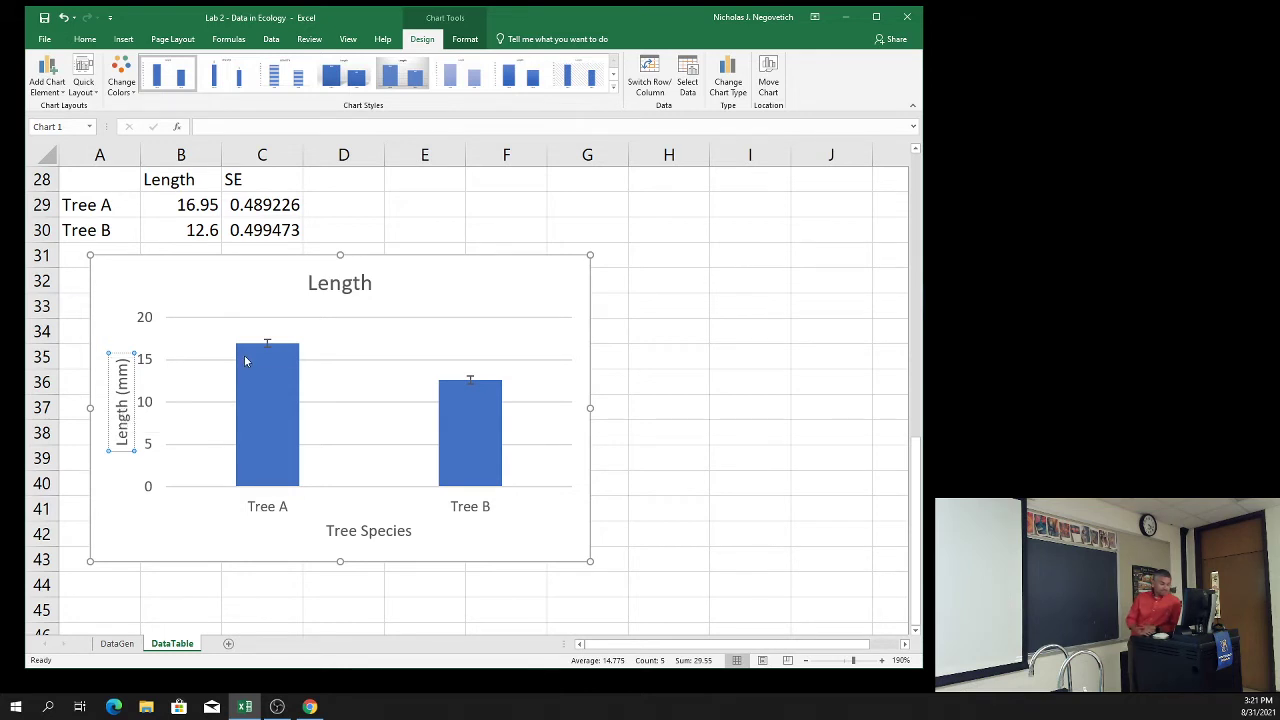
click(318, 305)
Delete the 'Length' chart title, then select the chart's gridlines.
click(342, 285)
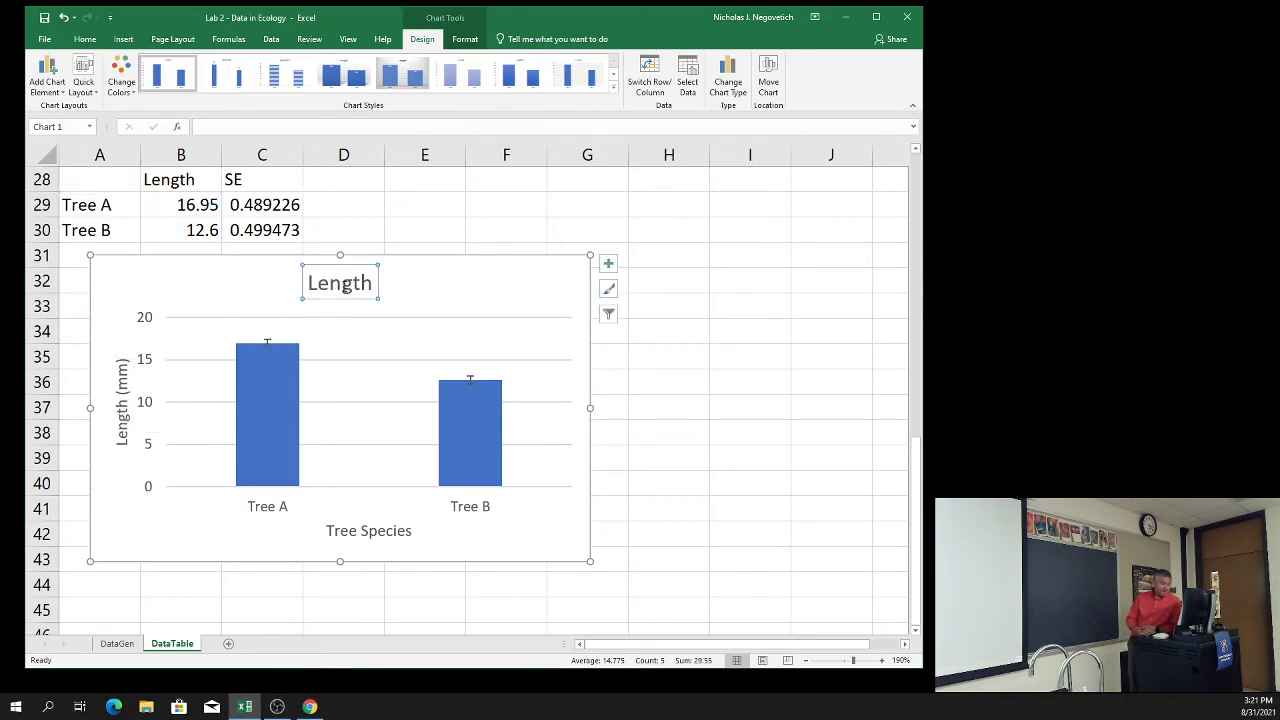
click(381, 293)
click(366, 290)
key(Delete)
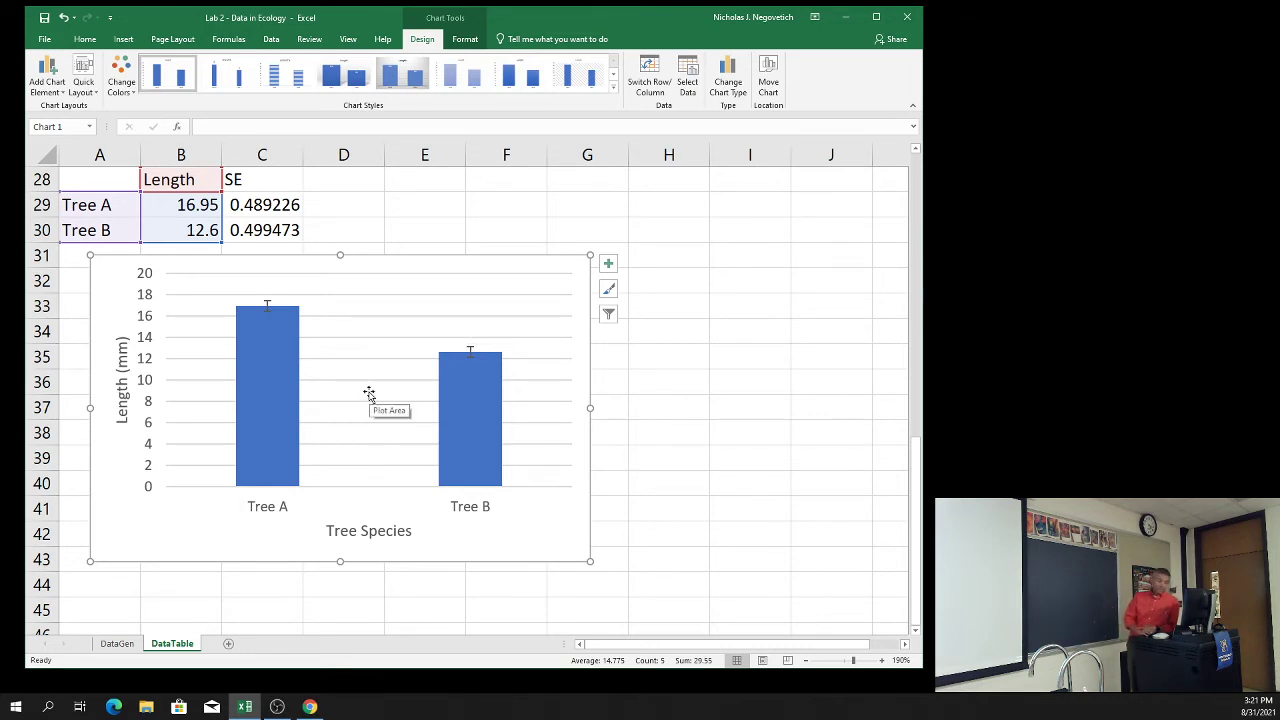
click(363, 321)
Uncheck Gridlines in Chart Elements so the horizontal gridlines disappear from the chart.
right_click(363, 321)
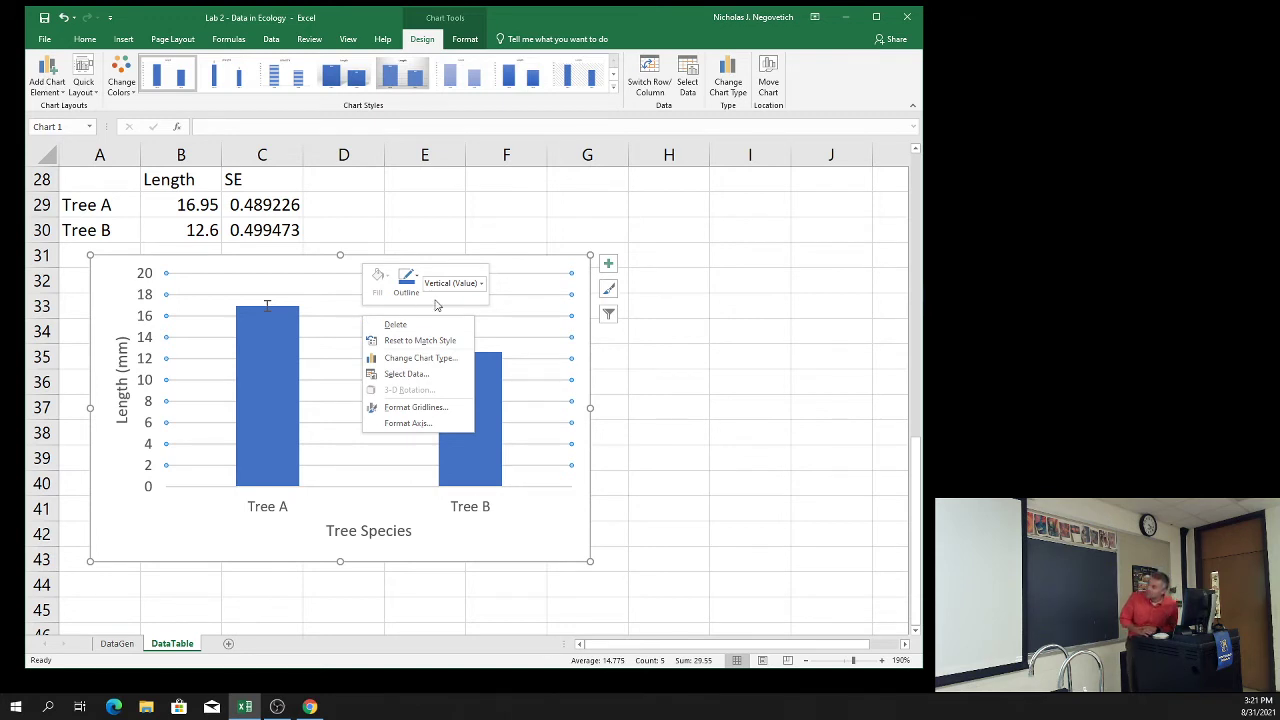
click(612, 264)
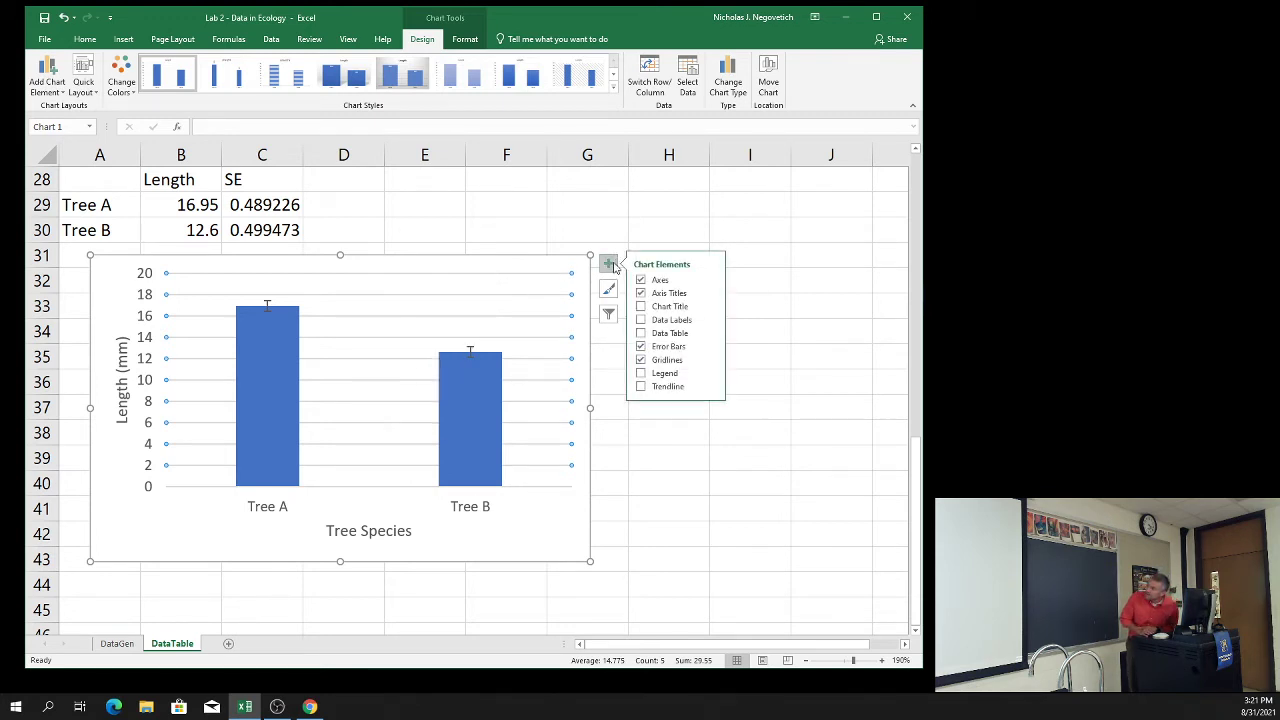
click(641, 360)
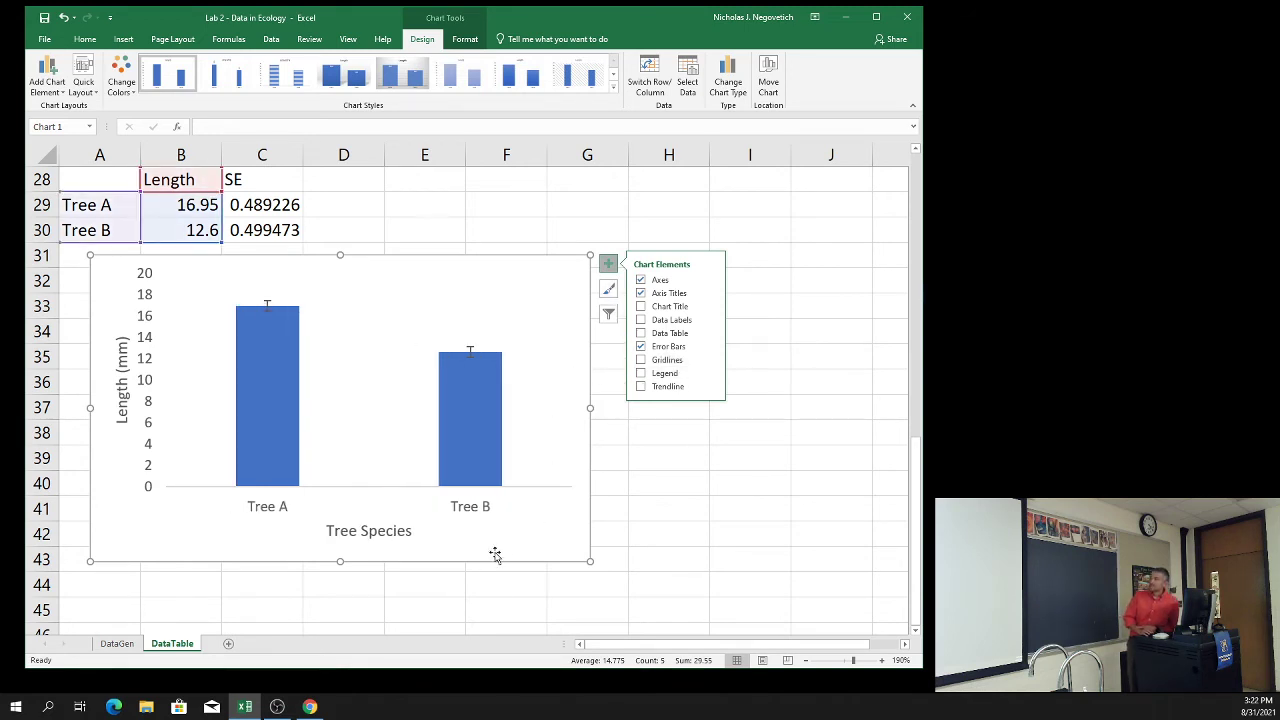
click(608, 263)
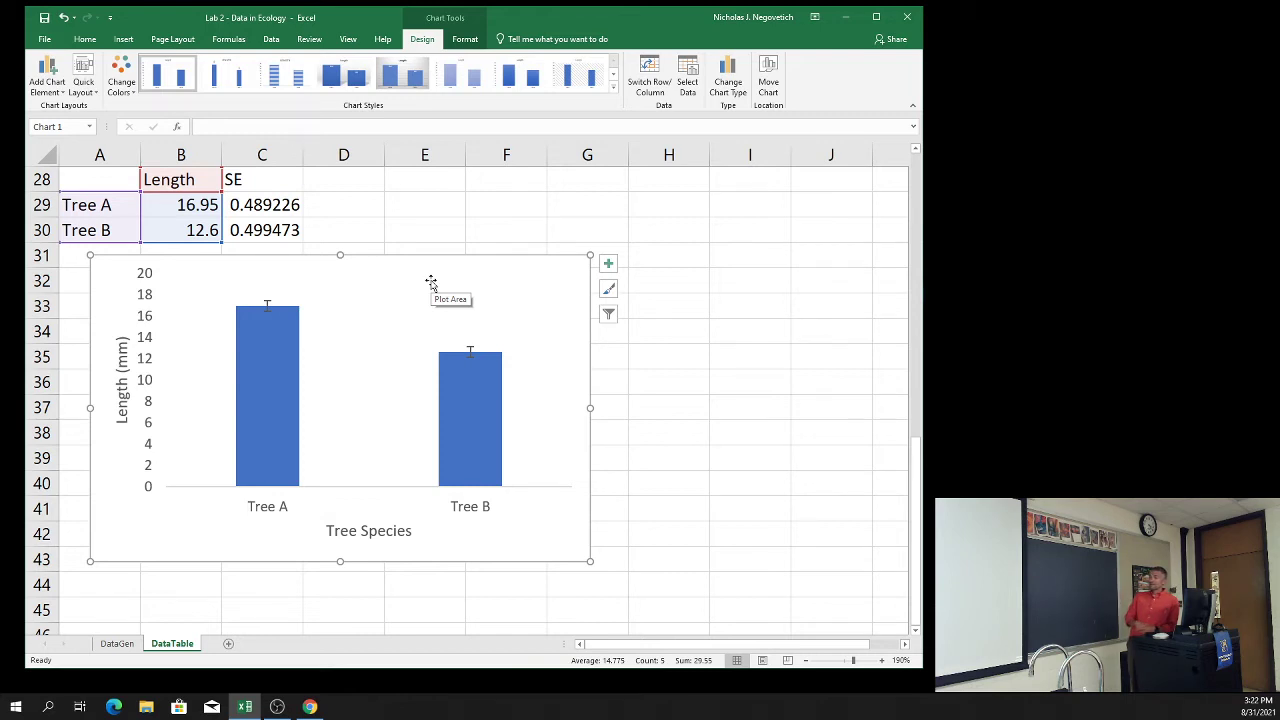
Select the chart's Length bars to display their =SERIES formula in the formula bar.
click(467, 400)
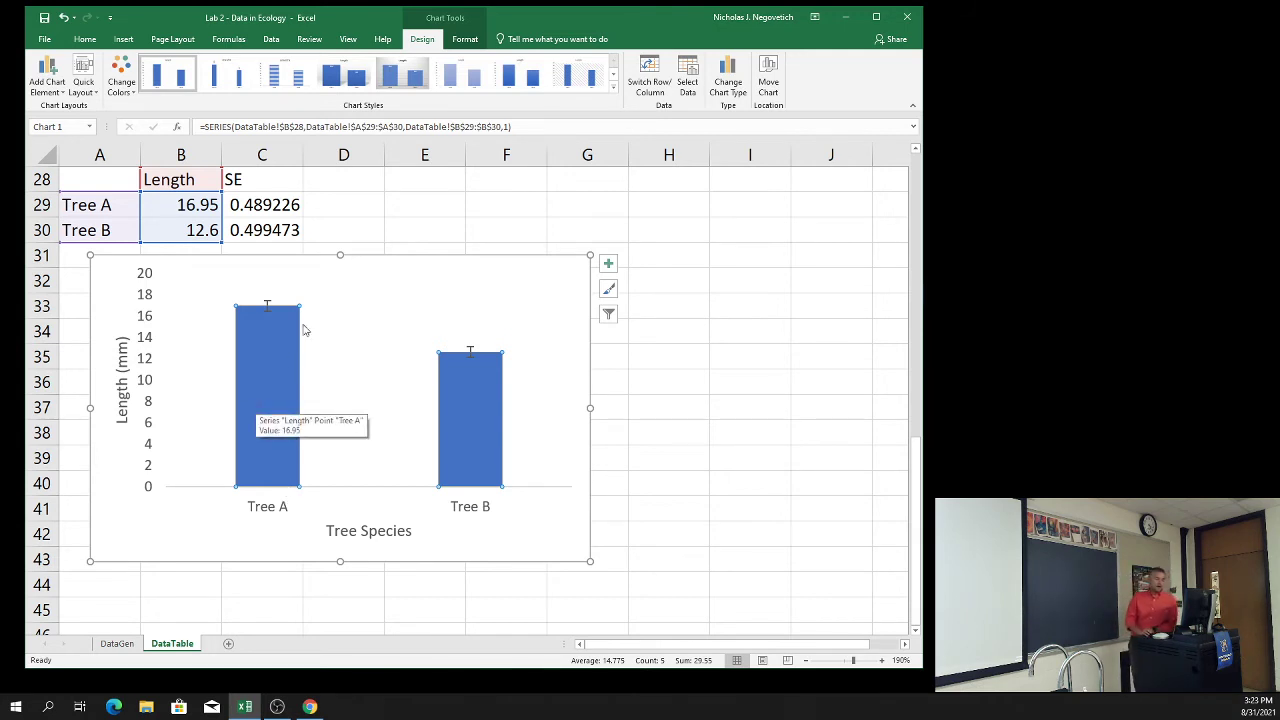
Select cell C29 to show Tree A's SE formula =B25 in the formula bar.
click(285, 210)
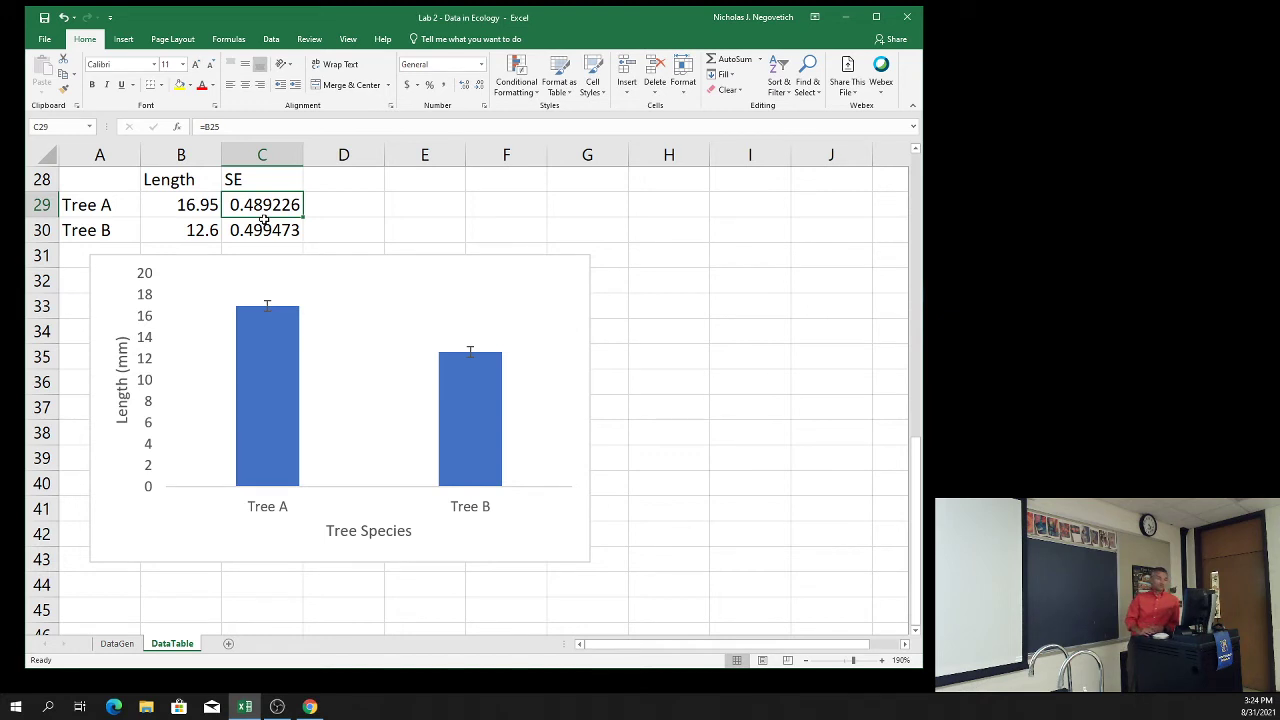
Change the Tree A and Tree B SE formulas to =2*B25 and =2*D25.
click(205, 127)
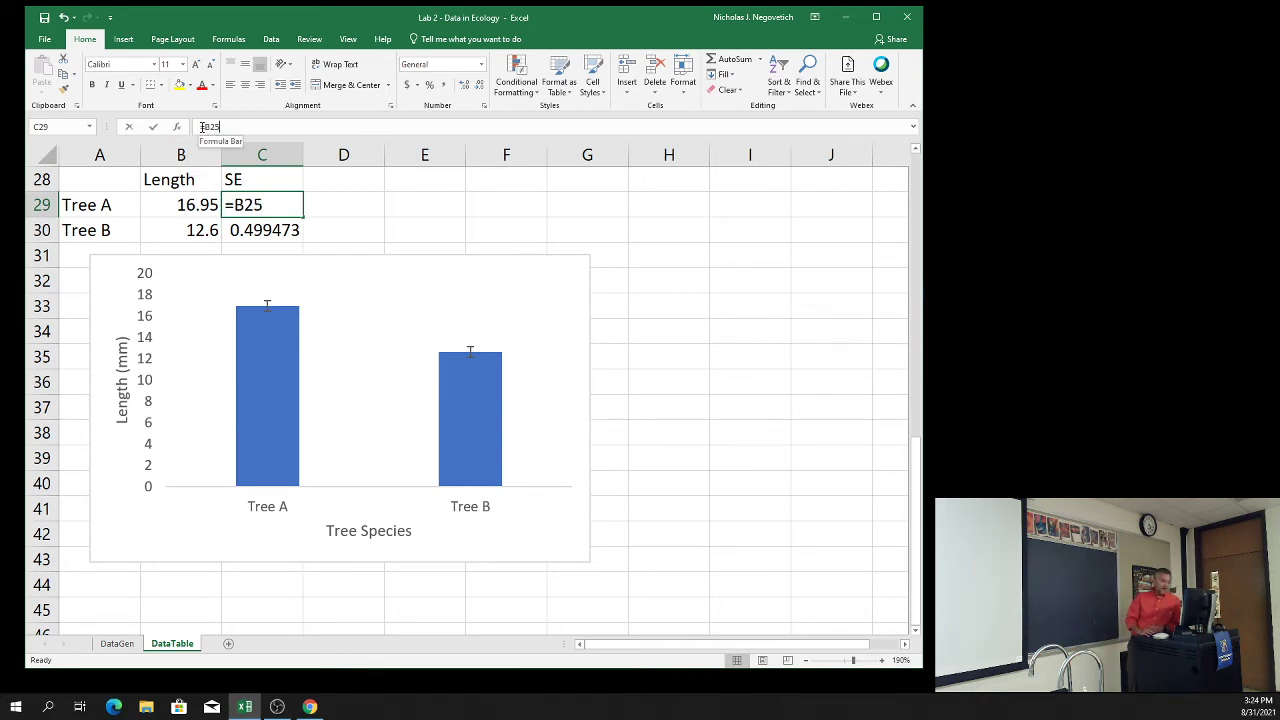
click(236, 206)
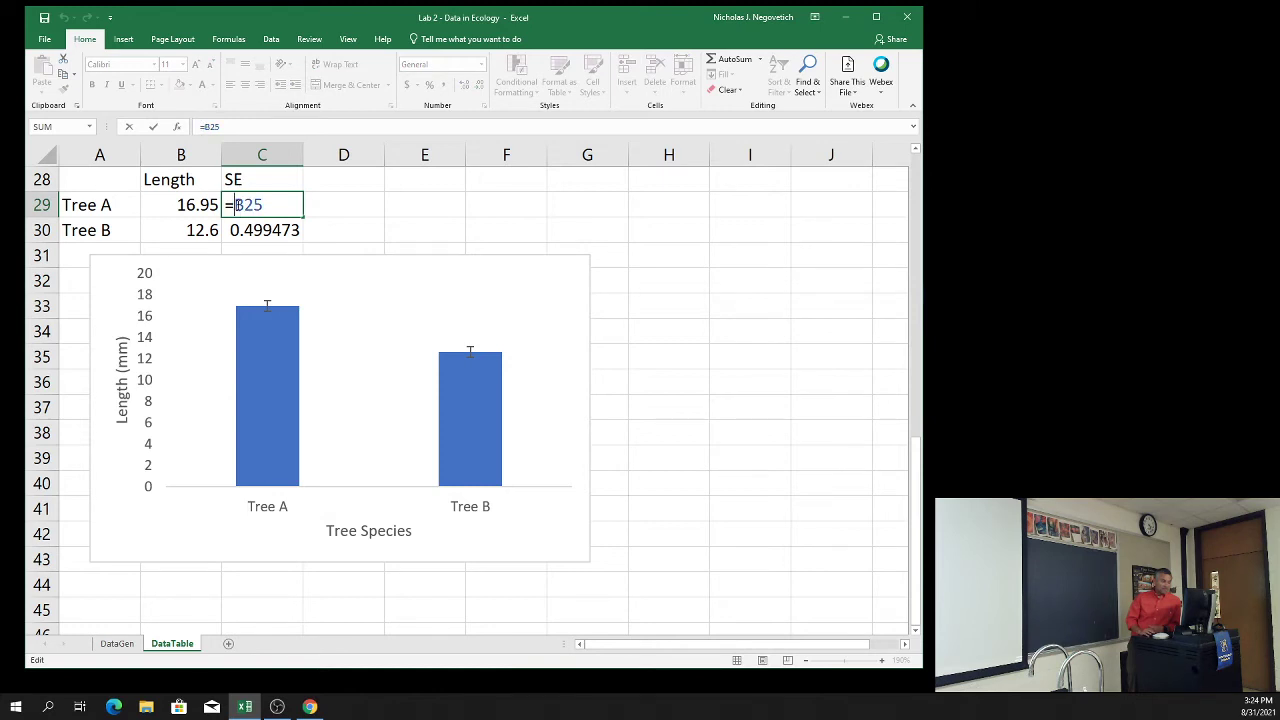
text(2)
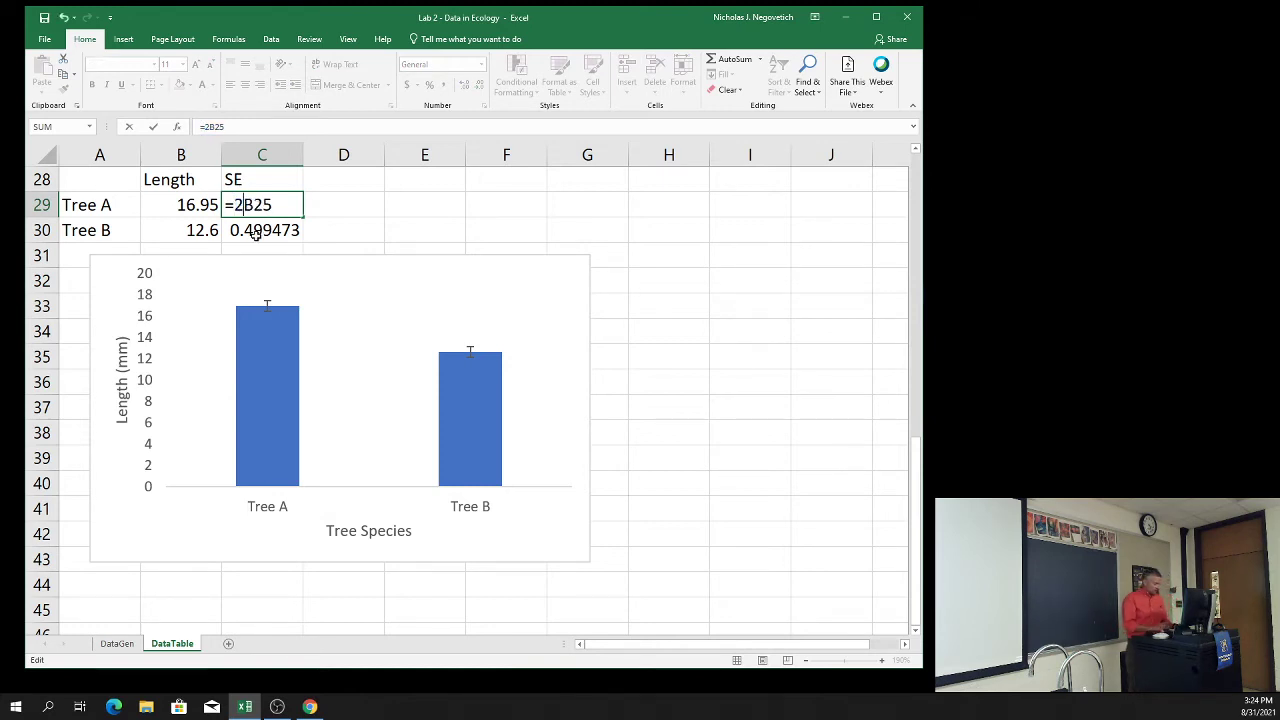
text(*)
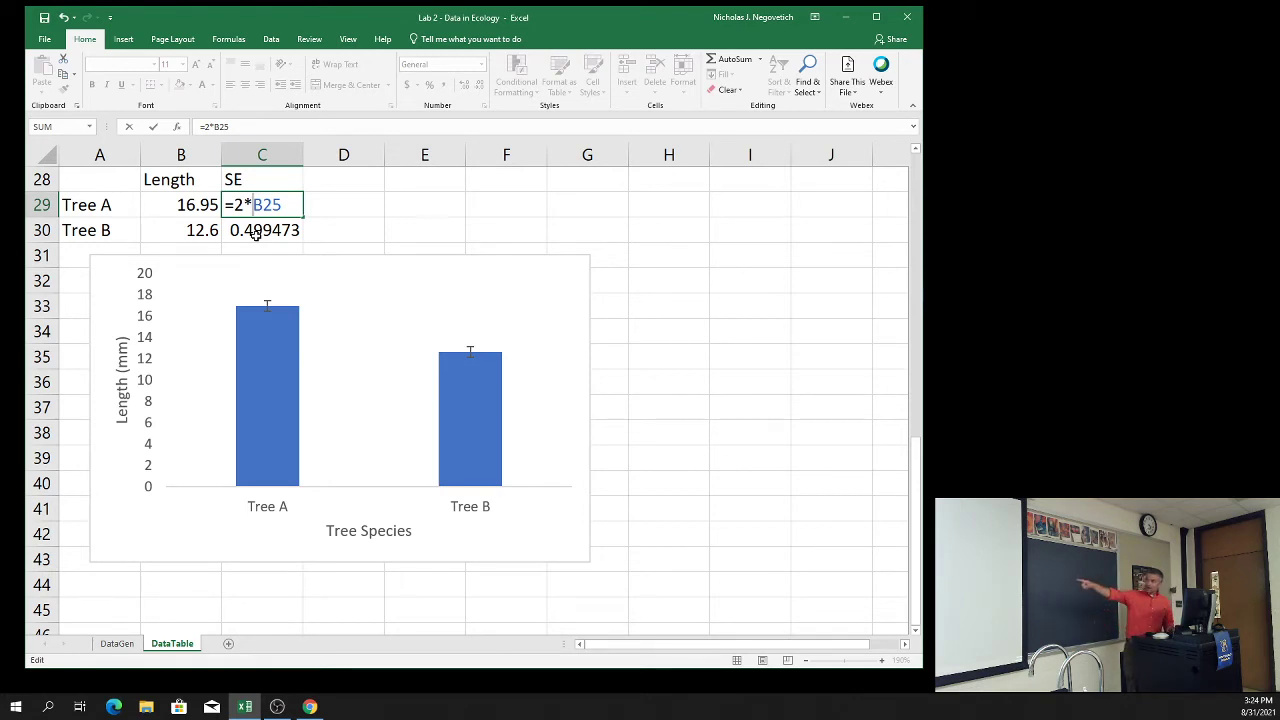
key(Return)
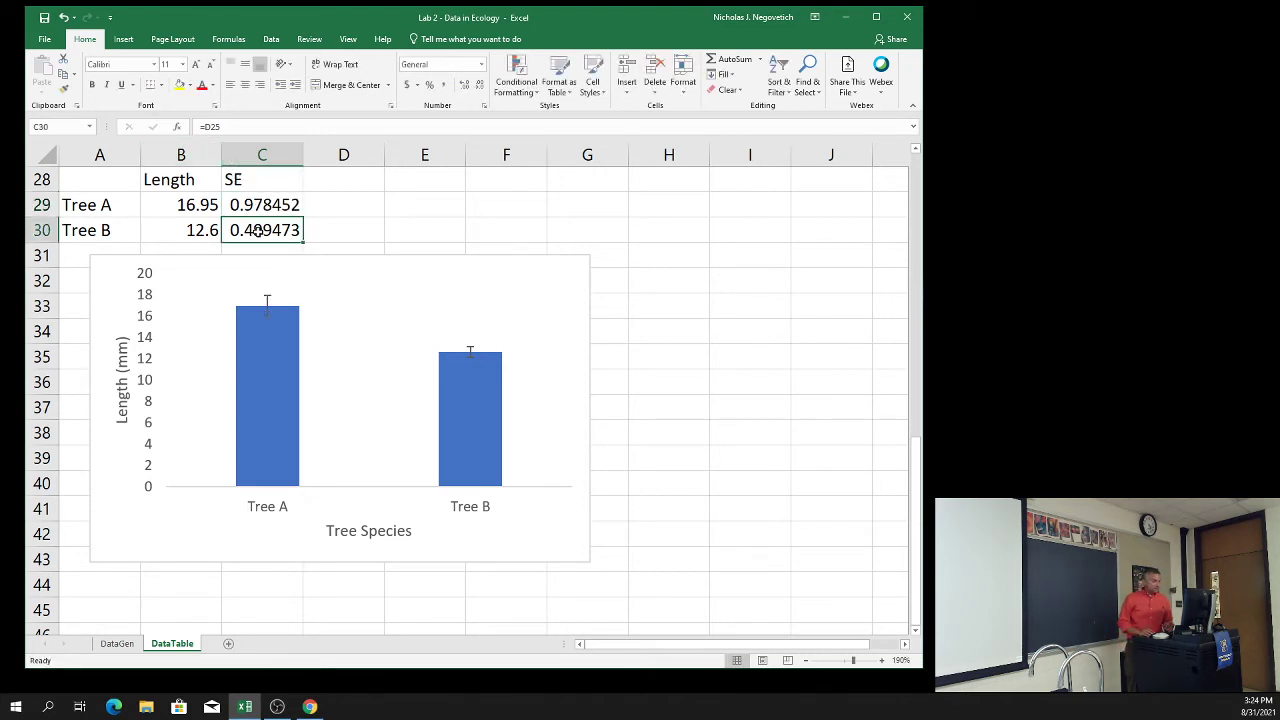
key(F2)
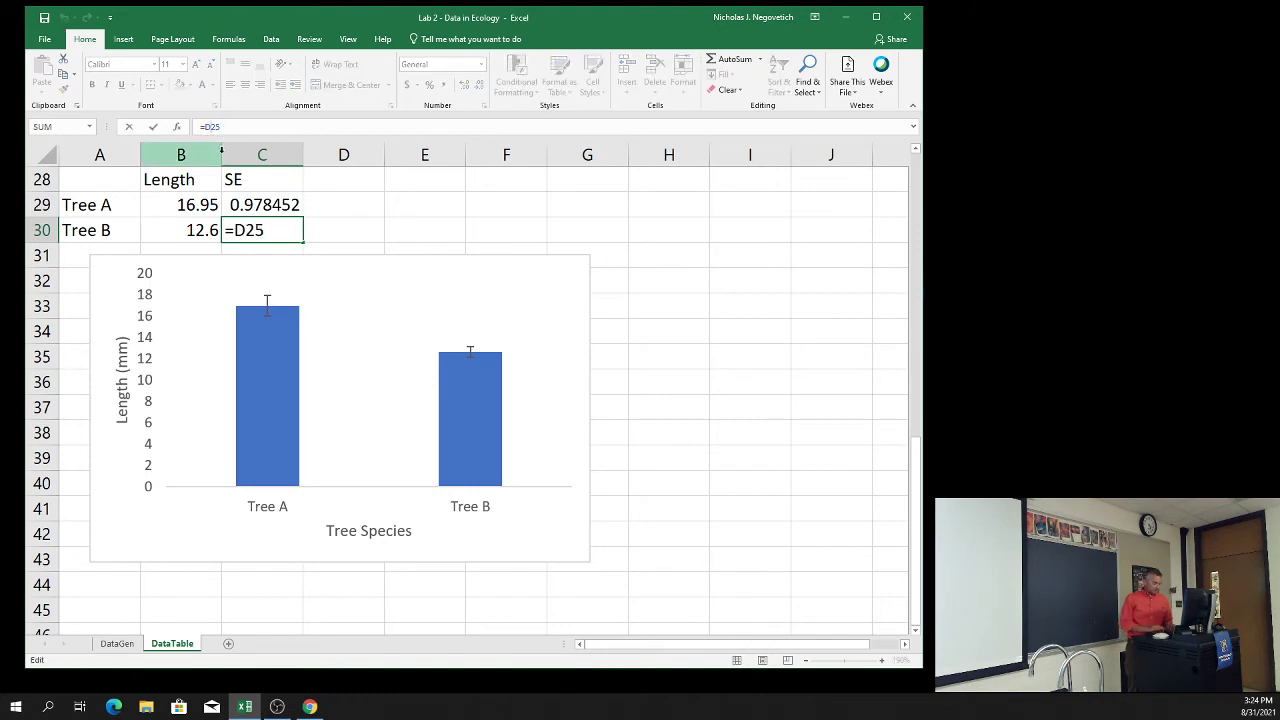
text(2)
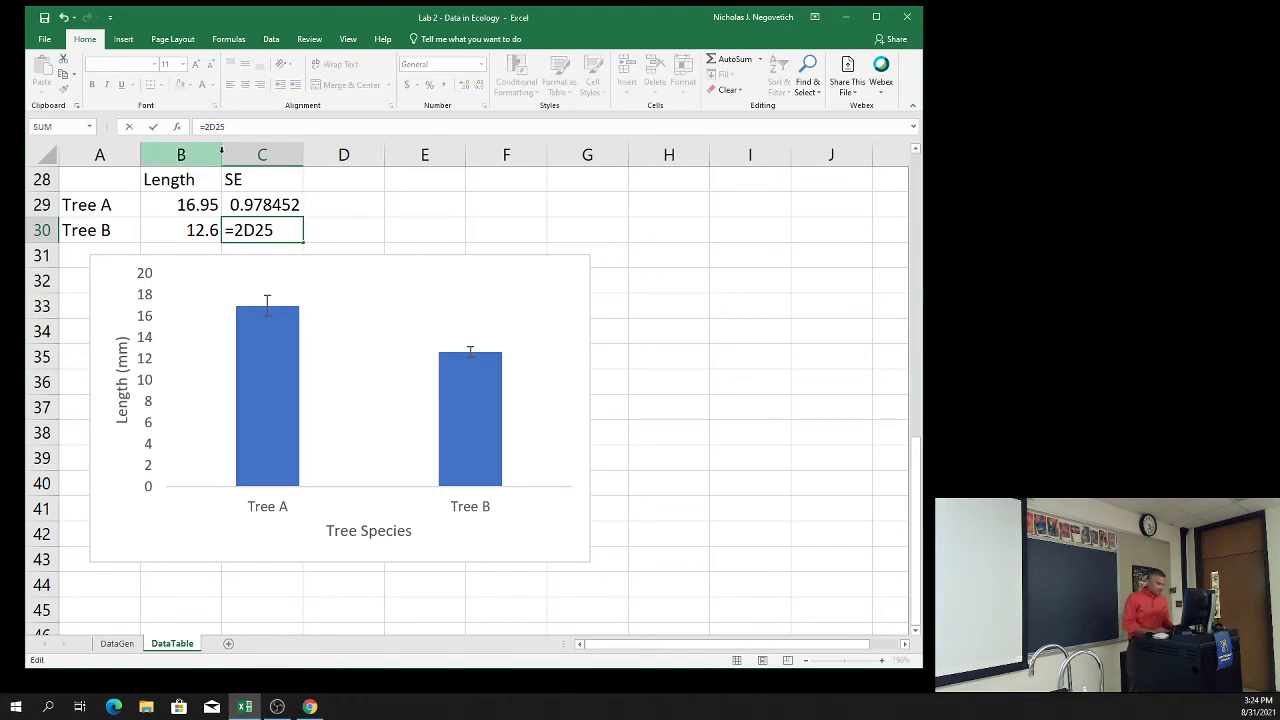
text(*)
key(Return)
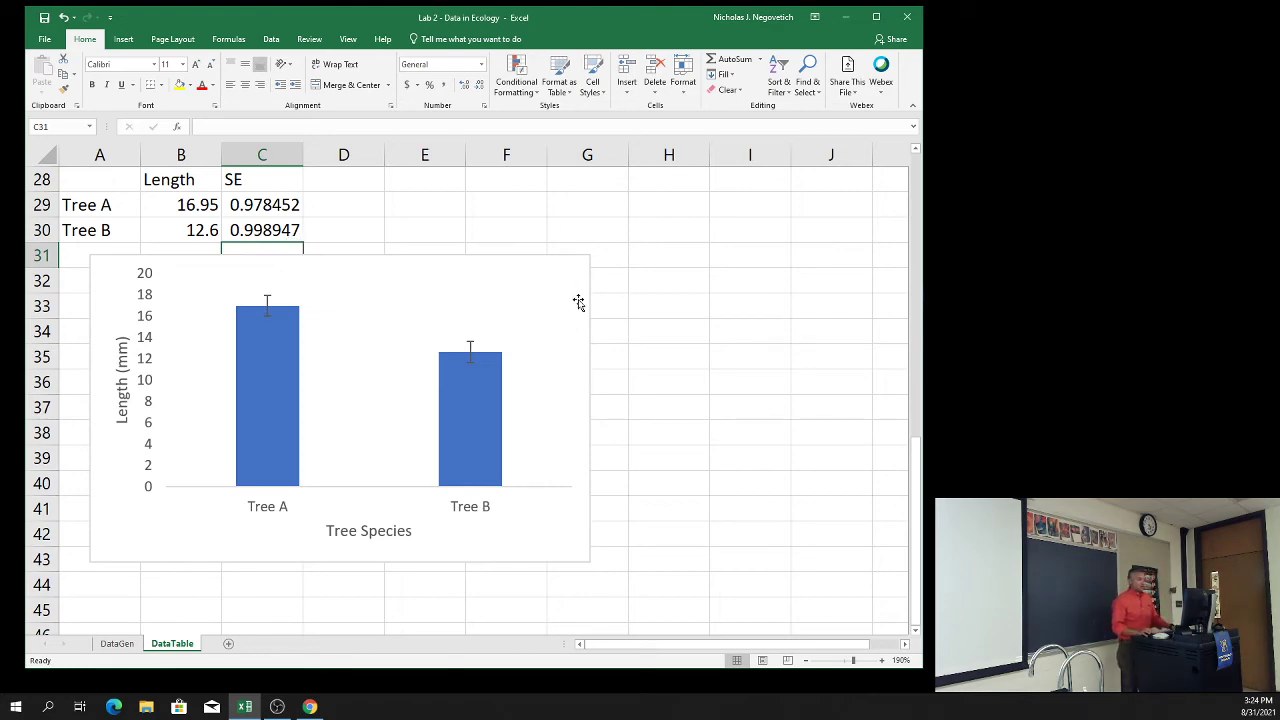
Scroll back up to row 1 to show the Plant A/B data and bring up the Data ribbon.
scroll(578, 305, up, 5)
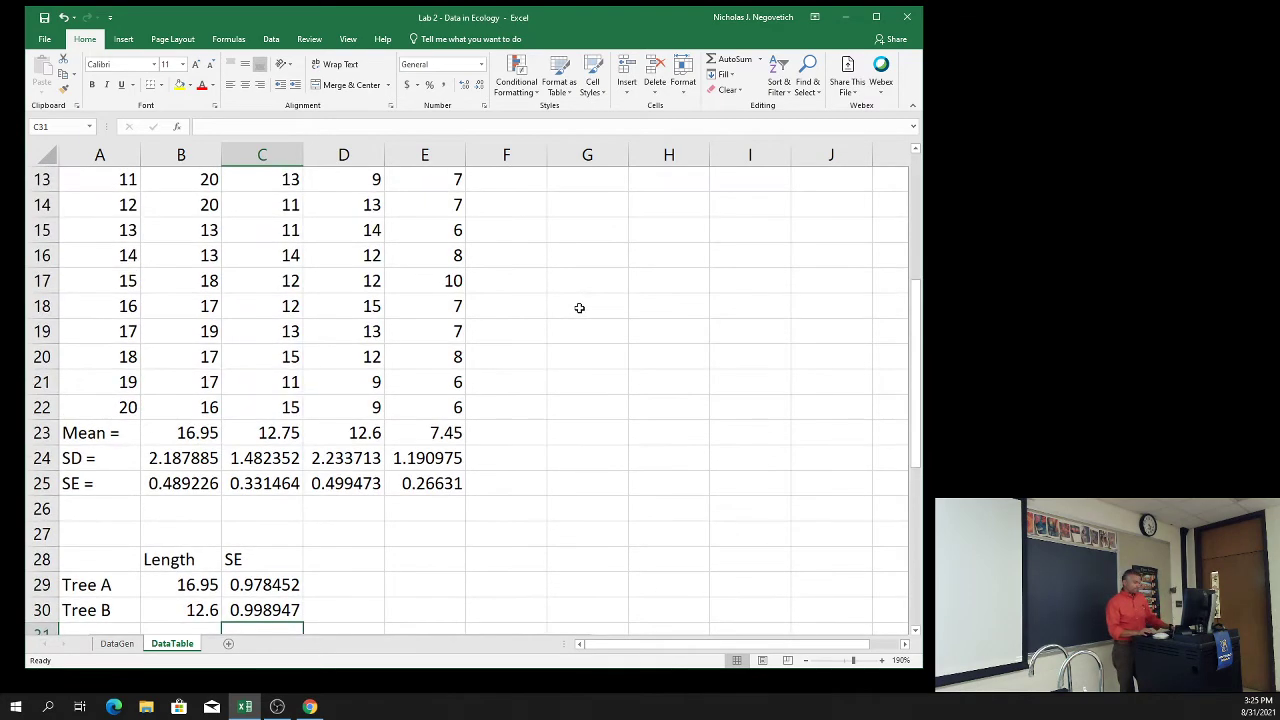
scroll(585, 315, up, 4)
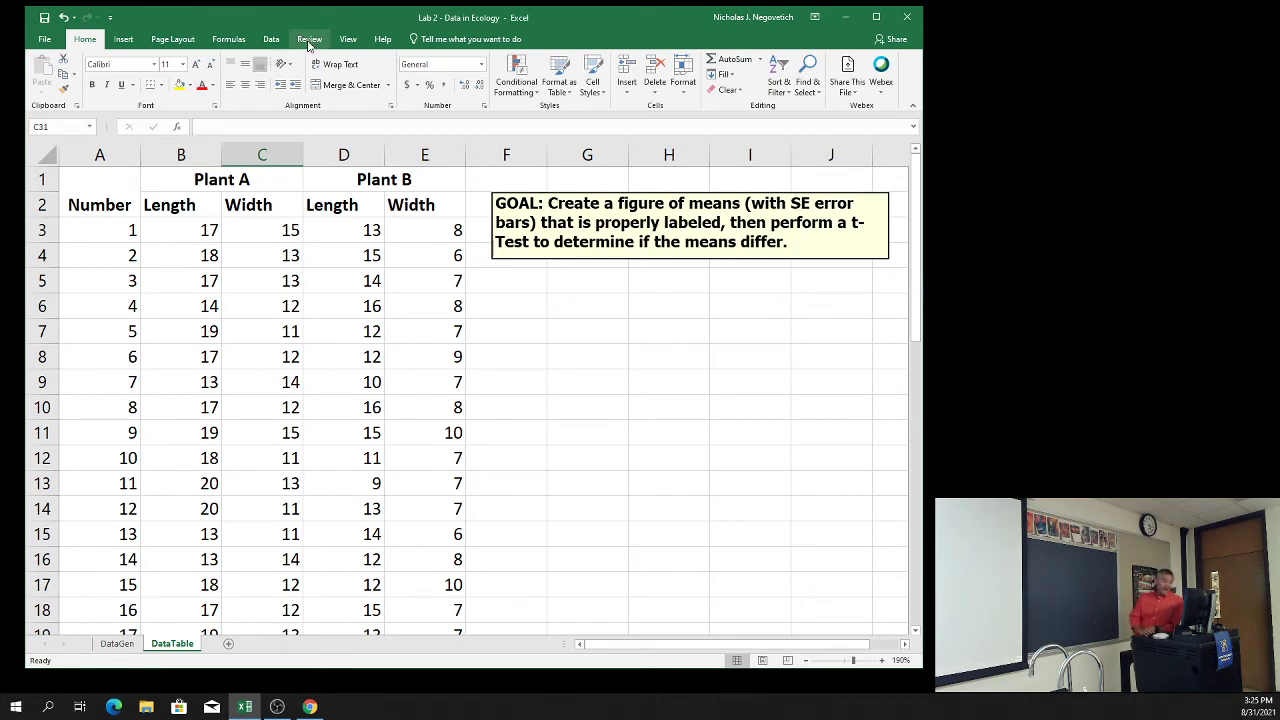
click(269, 40)
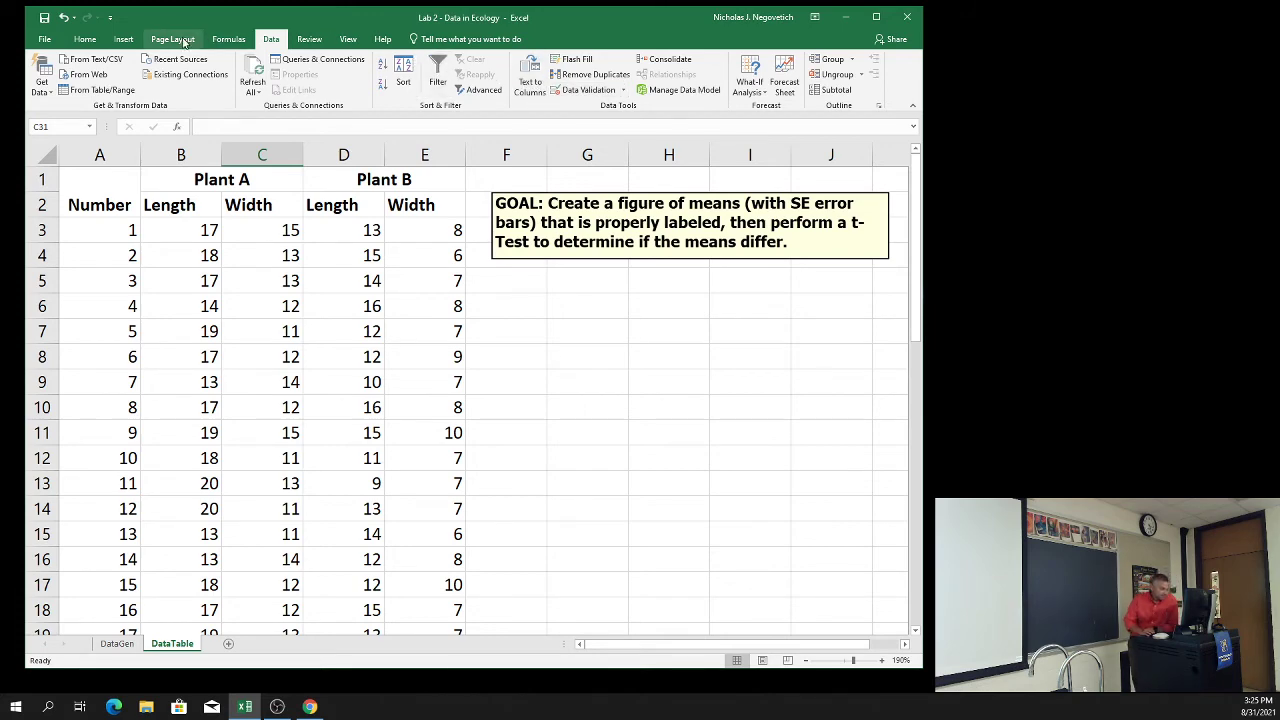
Browse the Formulas, Page Layout and Insert ribbons in search of analysis tools.
click(227, 40)
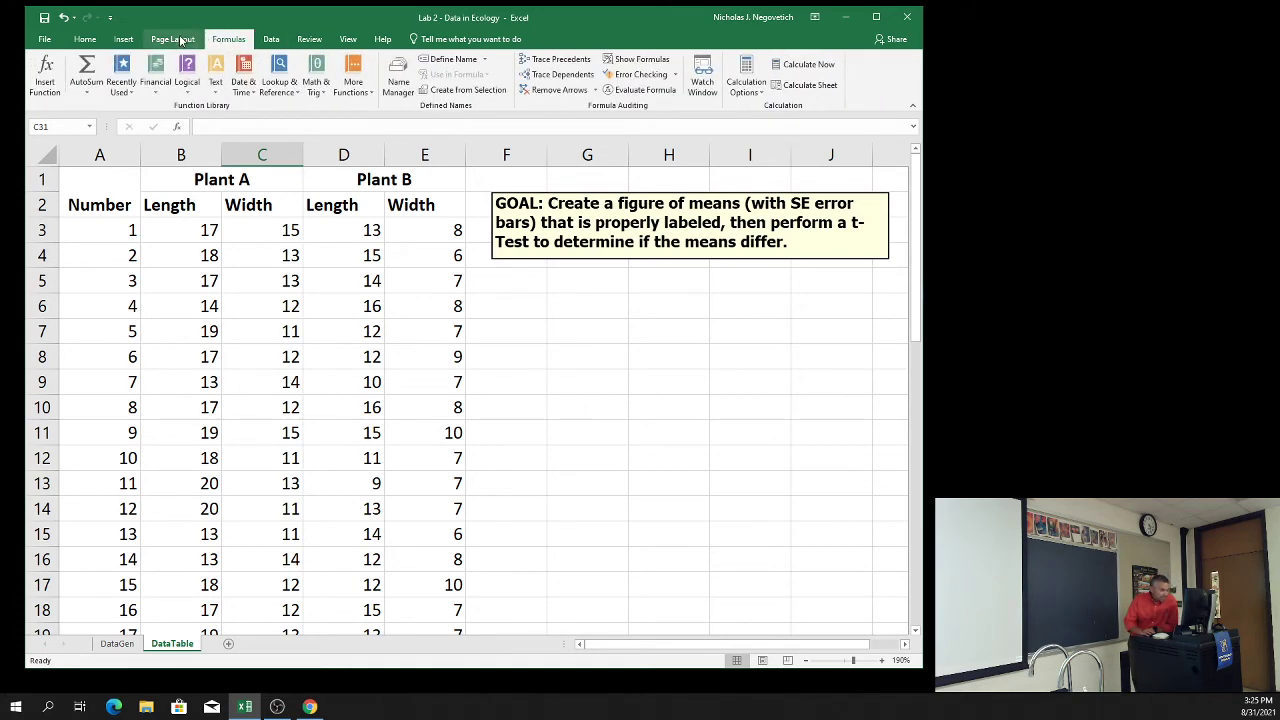
click(181, 40)
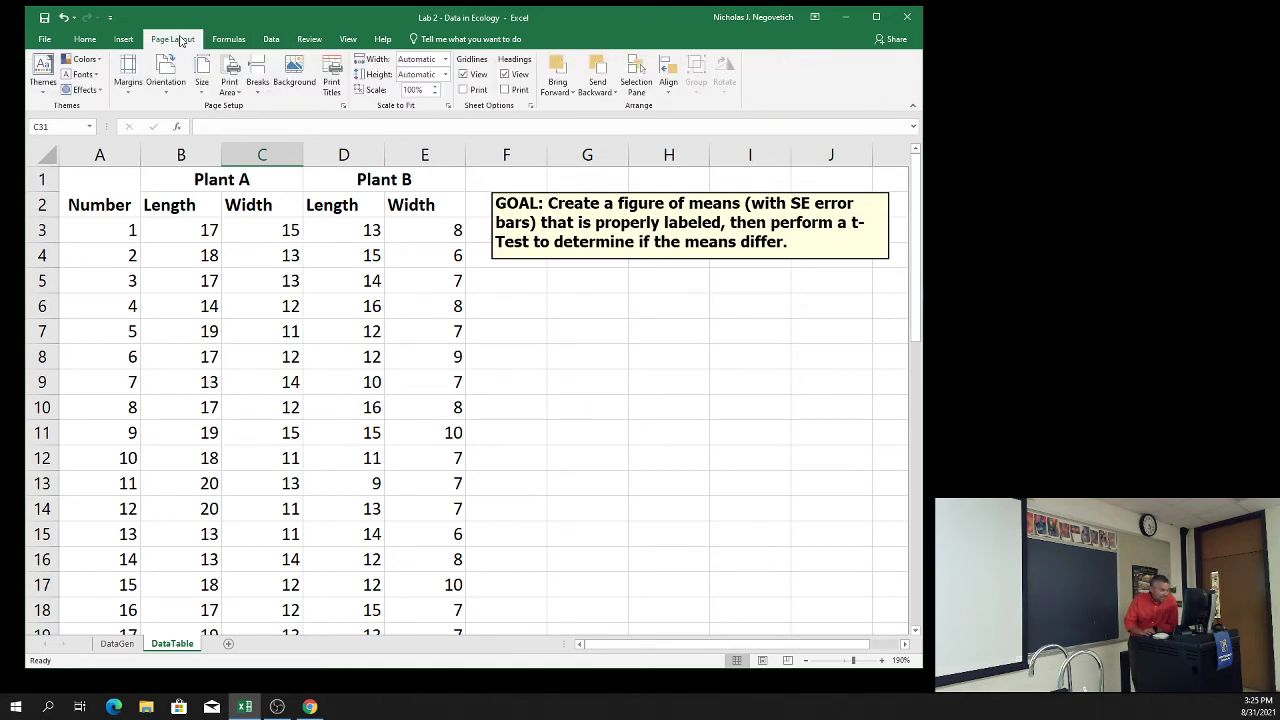
click(124, 40)
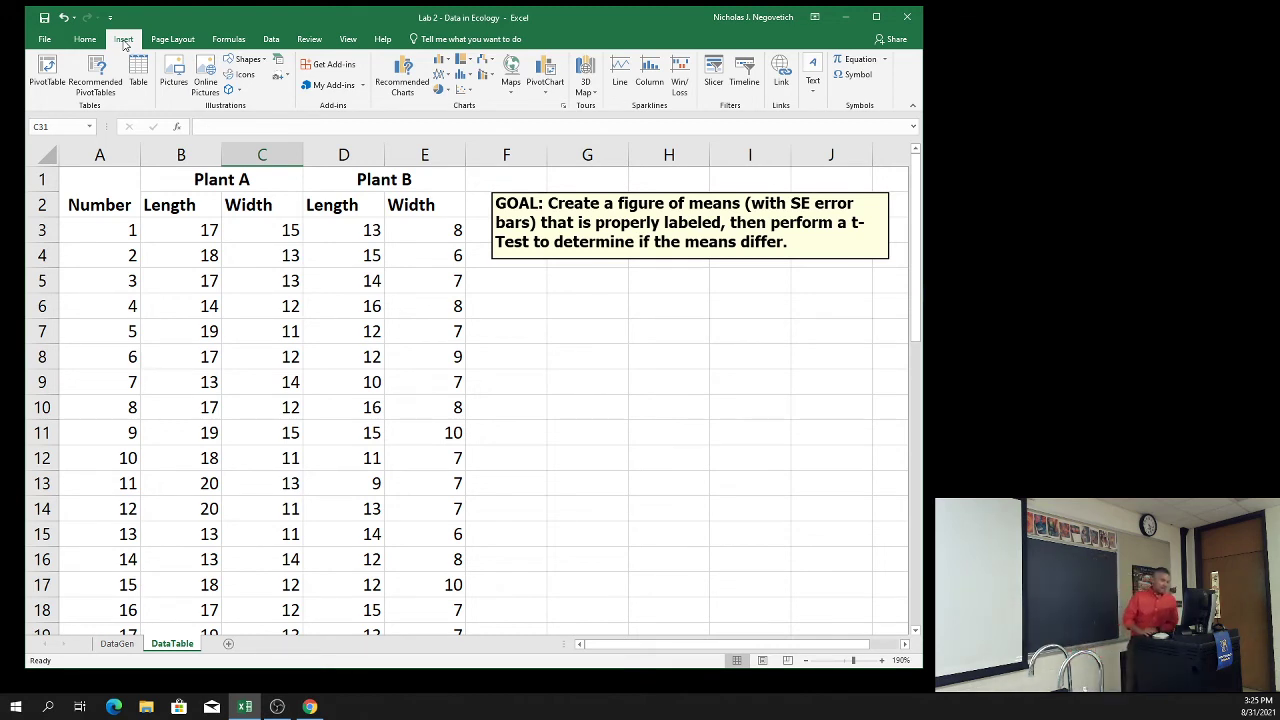
Go to Manage Other Add-ins from the My Add-ins dropdown.
click(333, 85)
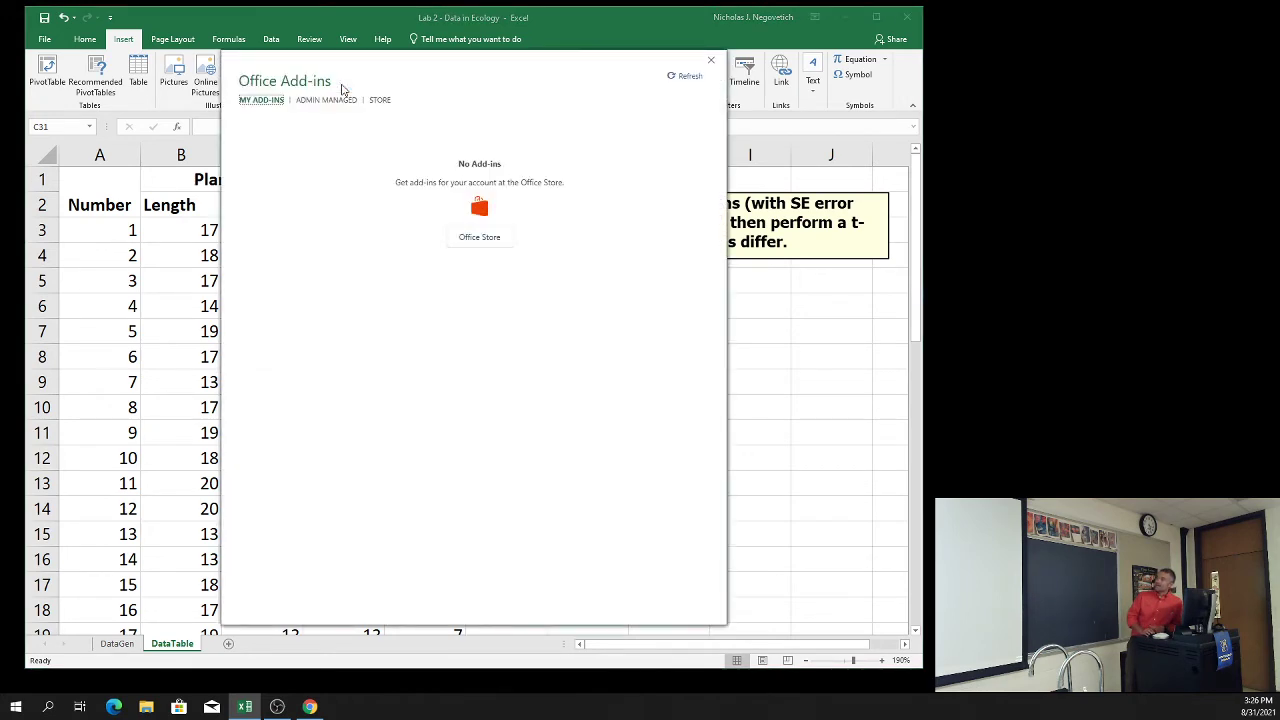
click(711, 60)
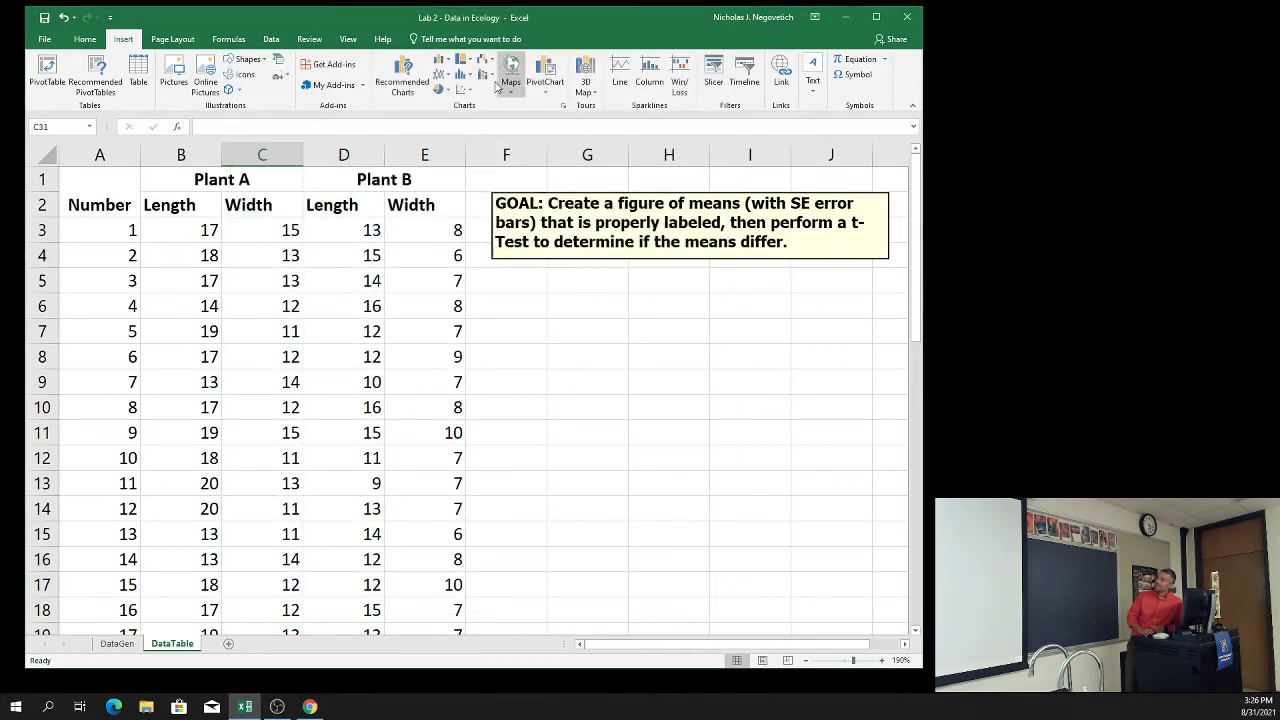
click(364, 86)
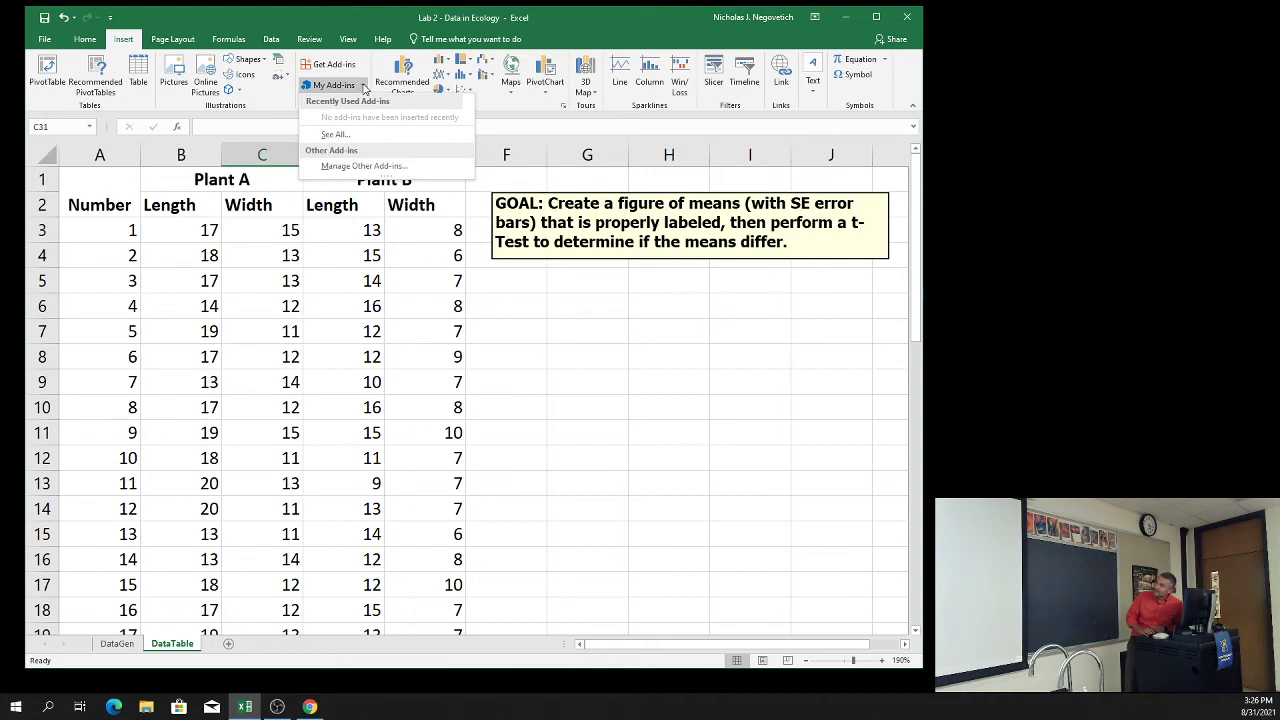
click(364, 166)
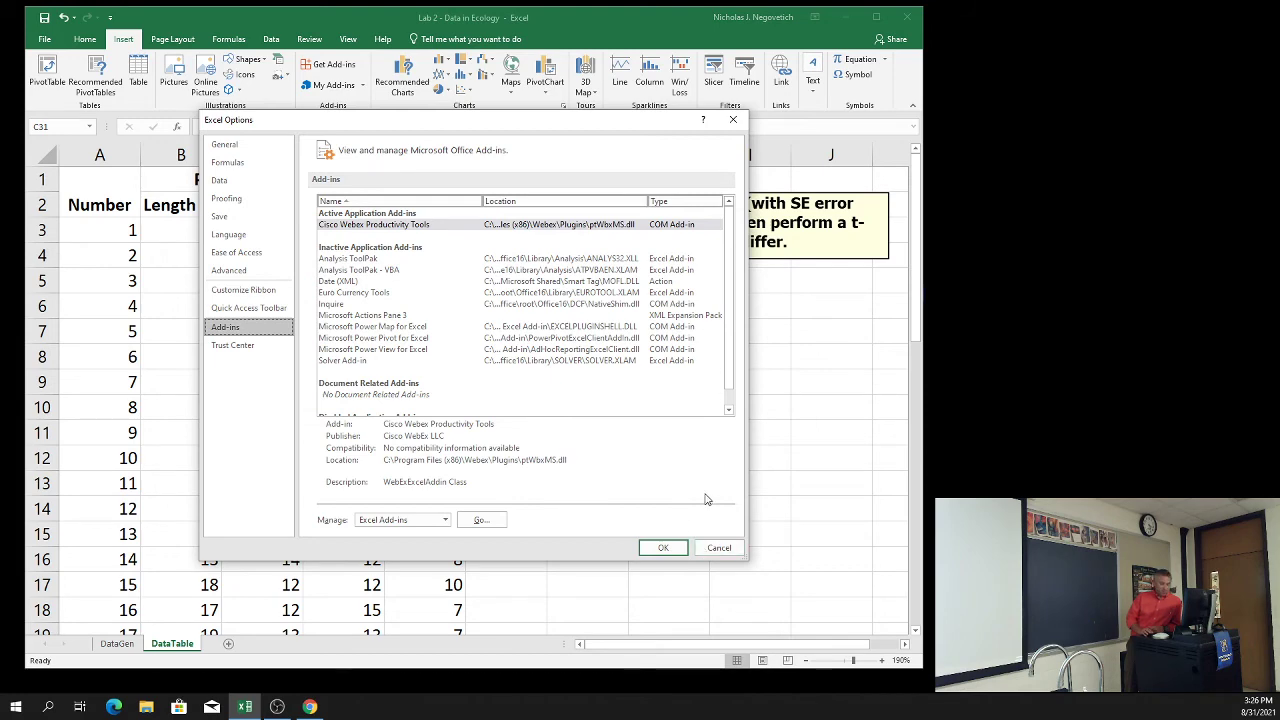
Enable the Analysis ToolPak through File > Options > Add-ins, managing Excel Add-ins.
click(717, 548)
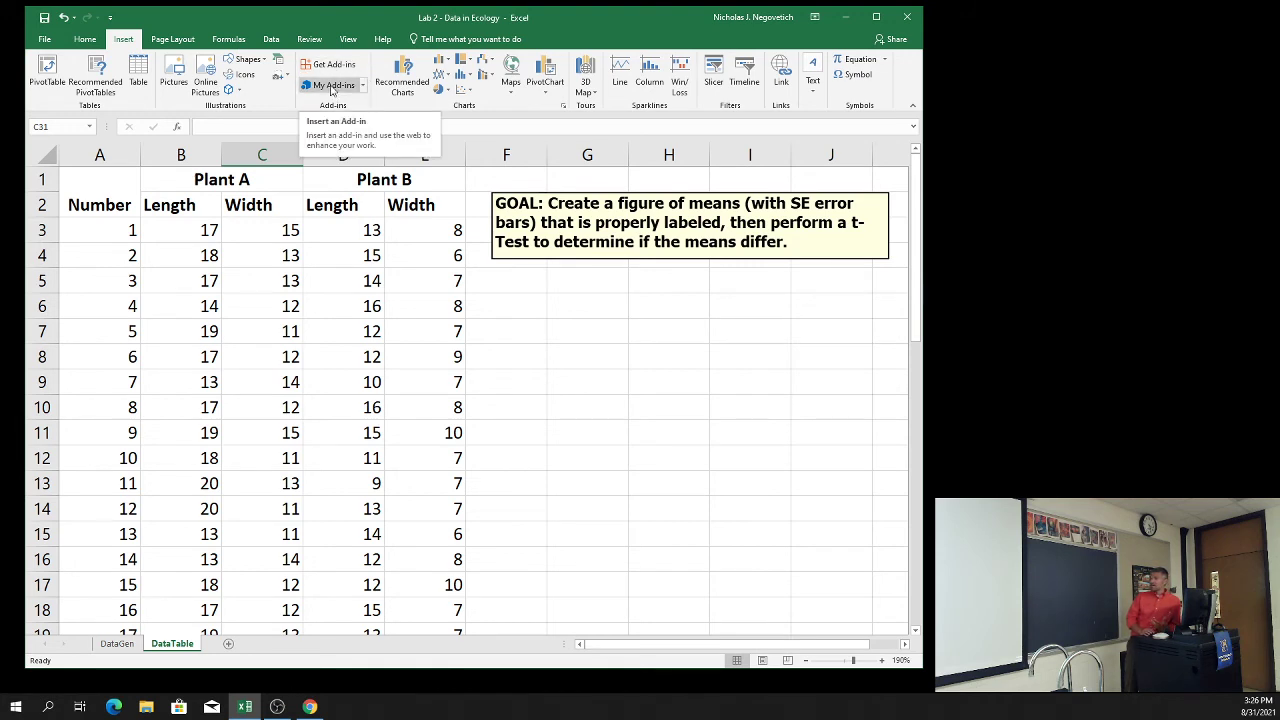
click(45, 40)
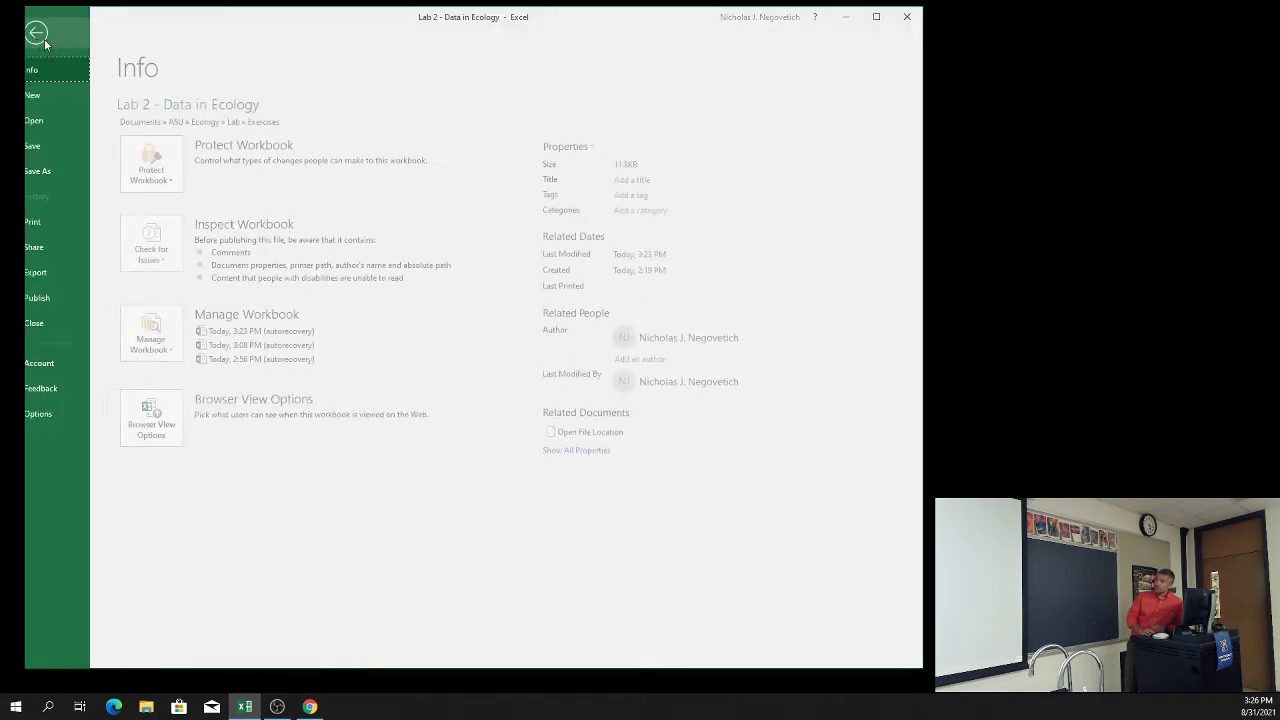
click(64, 417)
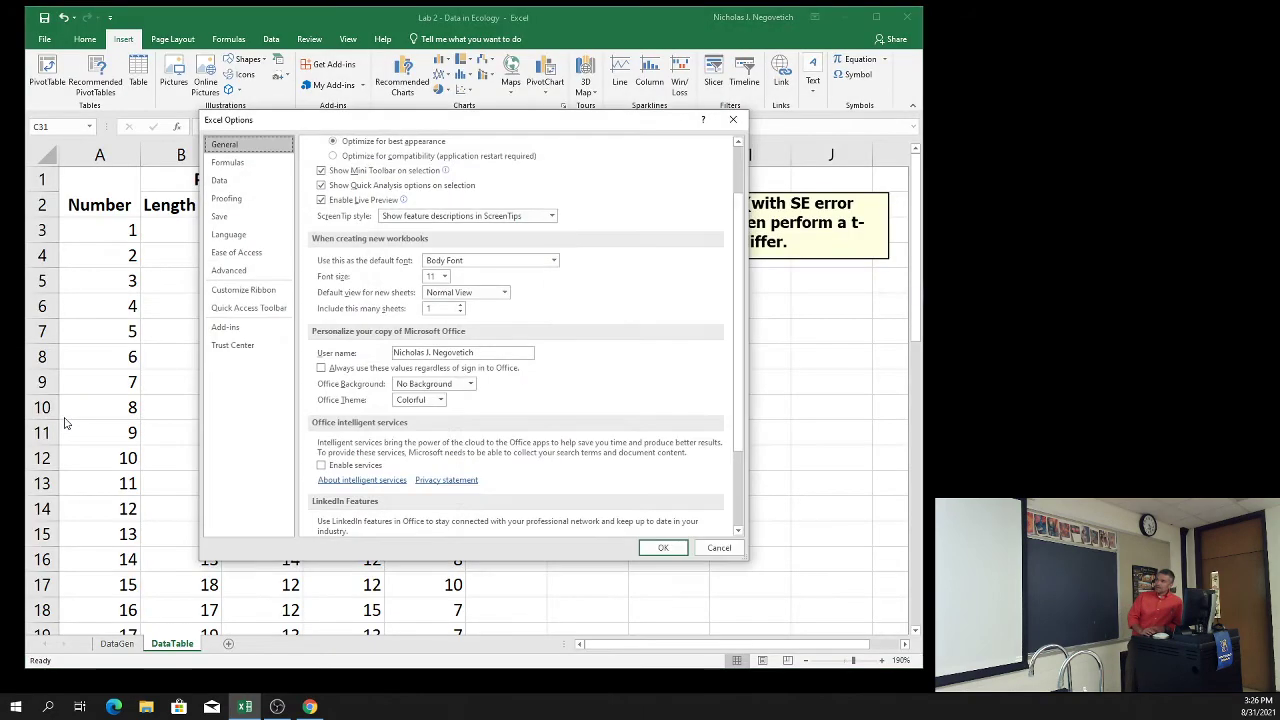
click(226, 327)
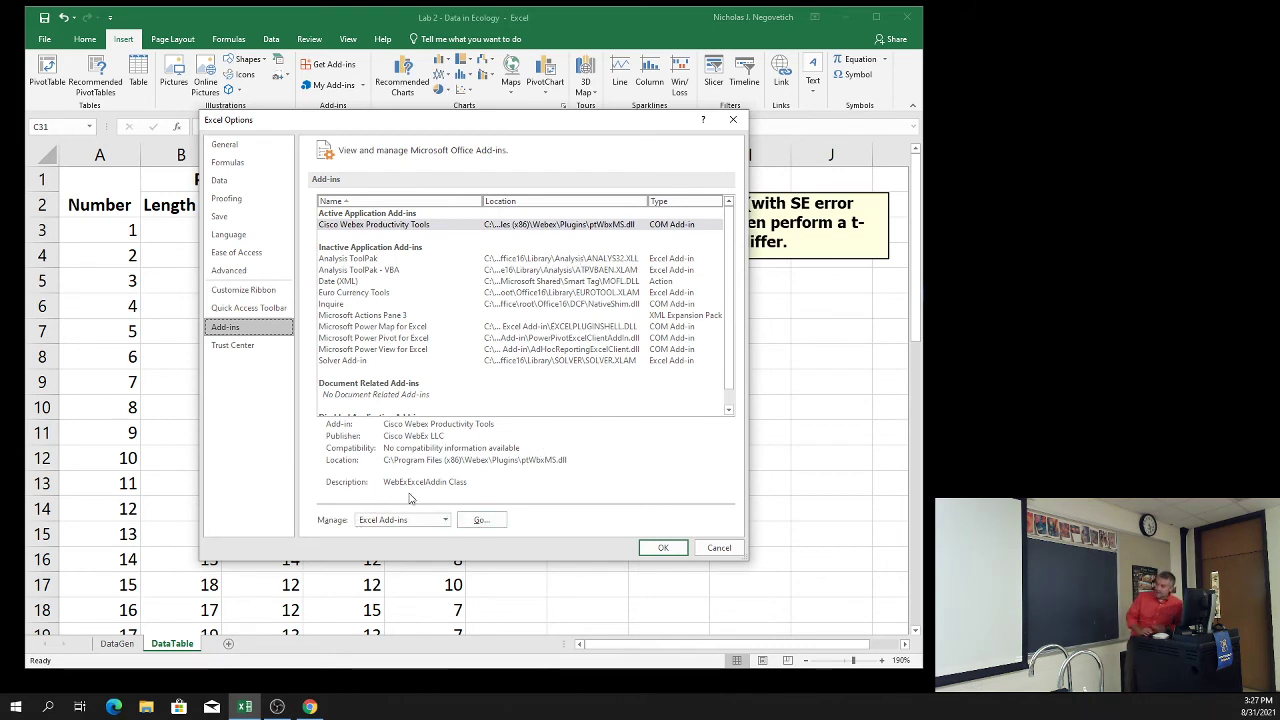
click(489, 522)
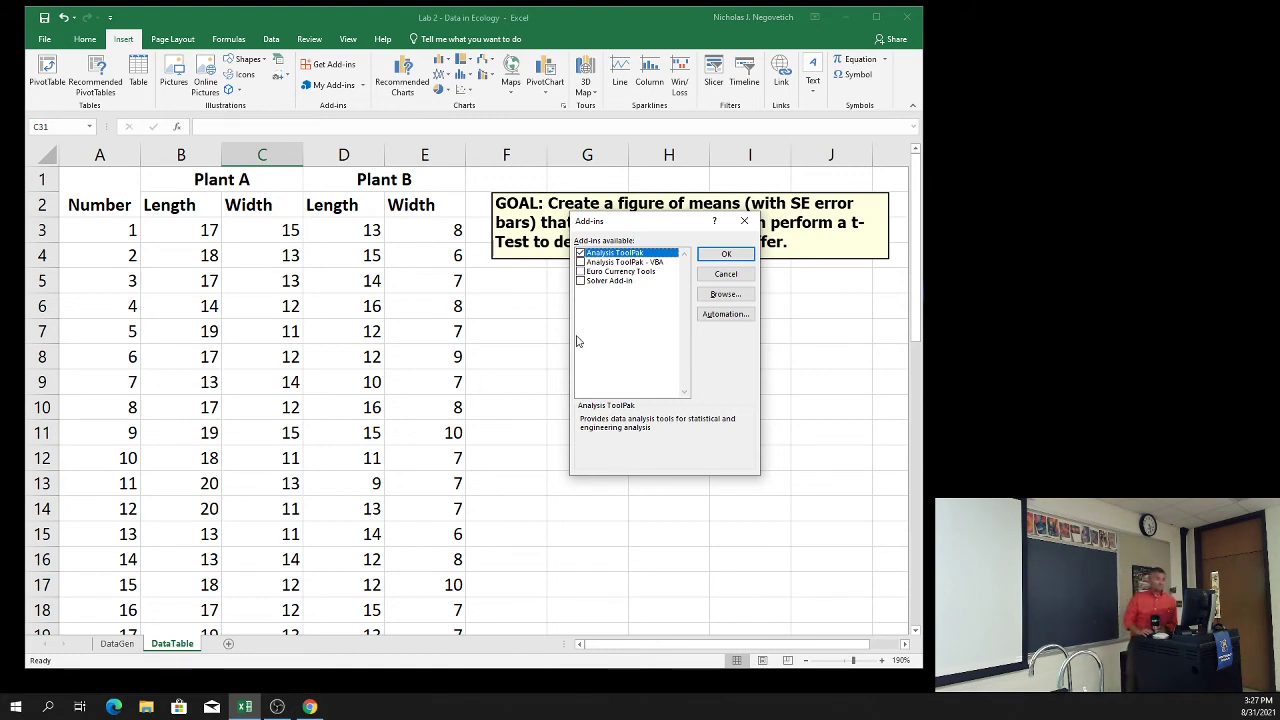
click(724, 258)
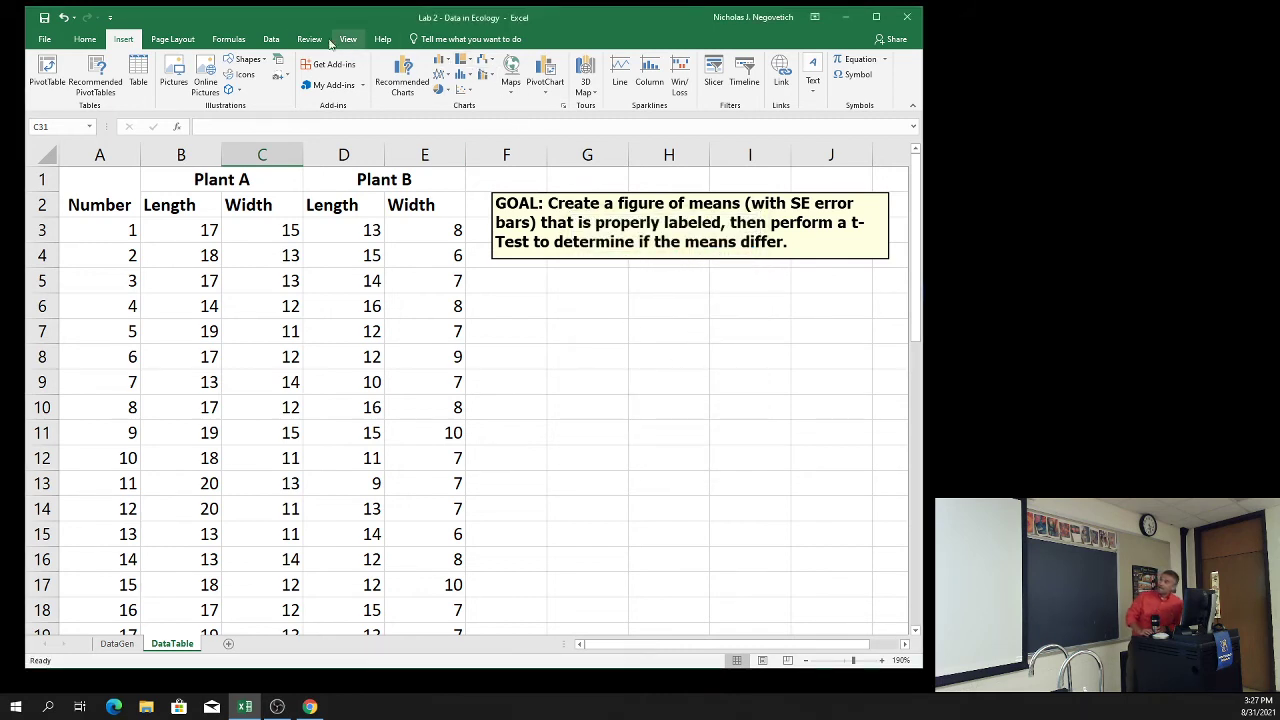
Switch to the Data ribbon to reach the Data Analysis command.
click(280, 42)
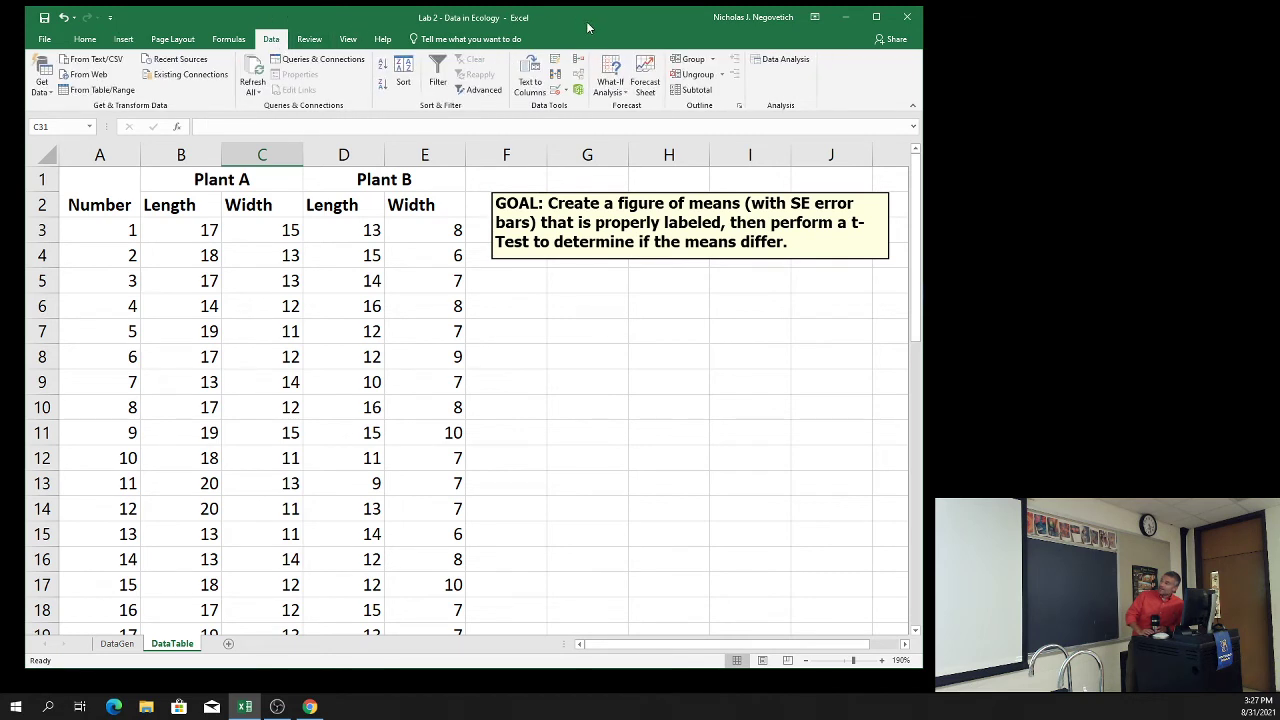
Open Data Analysis and pick t-Test: Two-Sample Assuming Equal Variances.
click(784, 62)
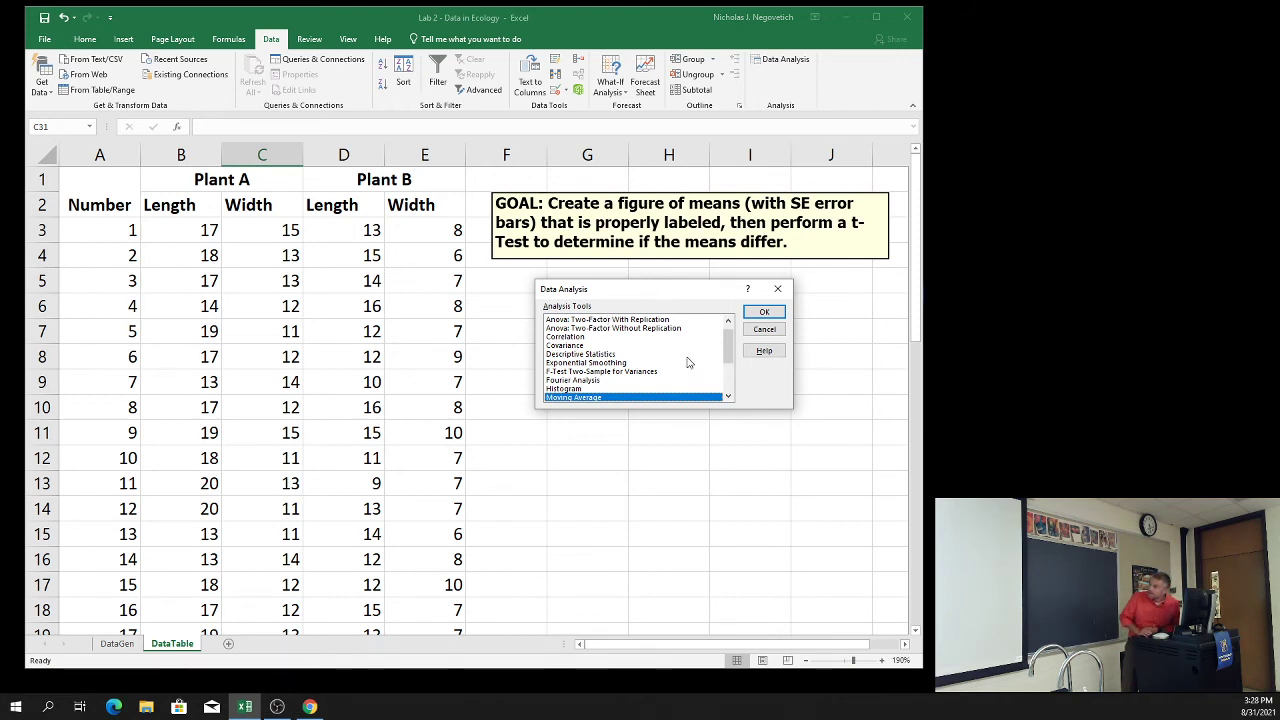
scroll(630, 338, down, 1)
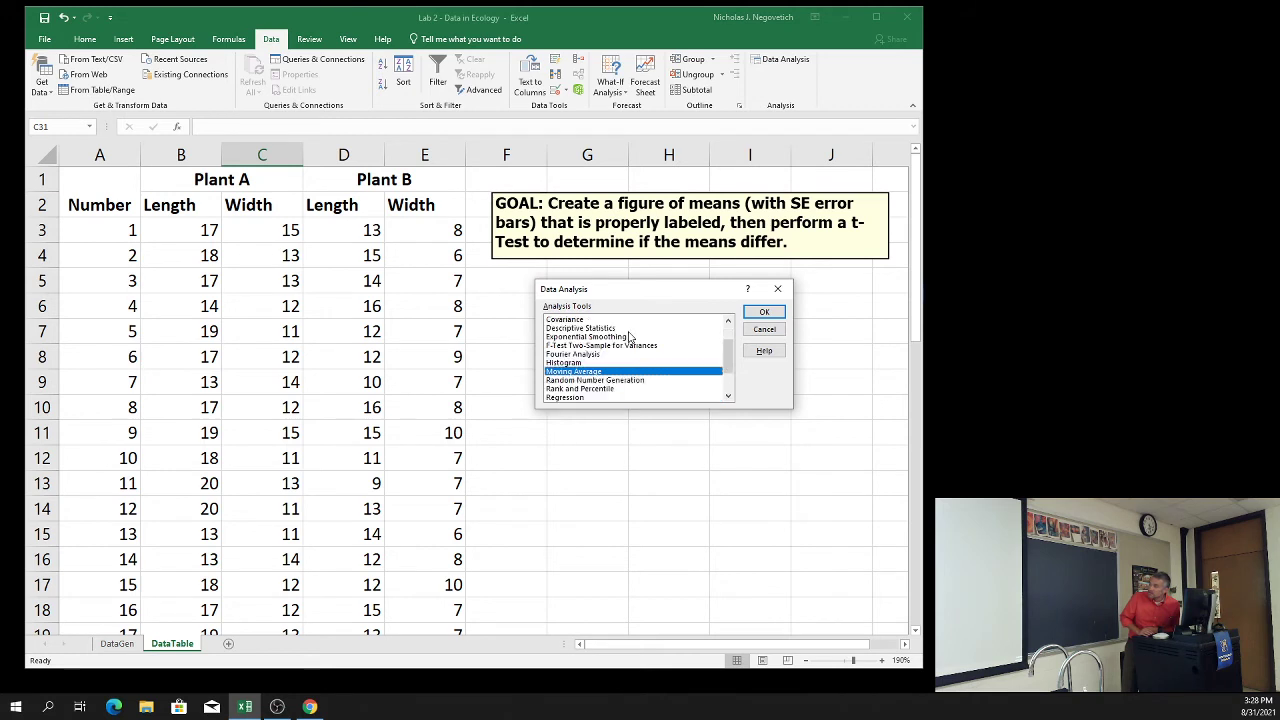
scroll(630, 338, down, 2)
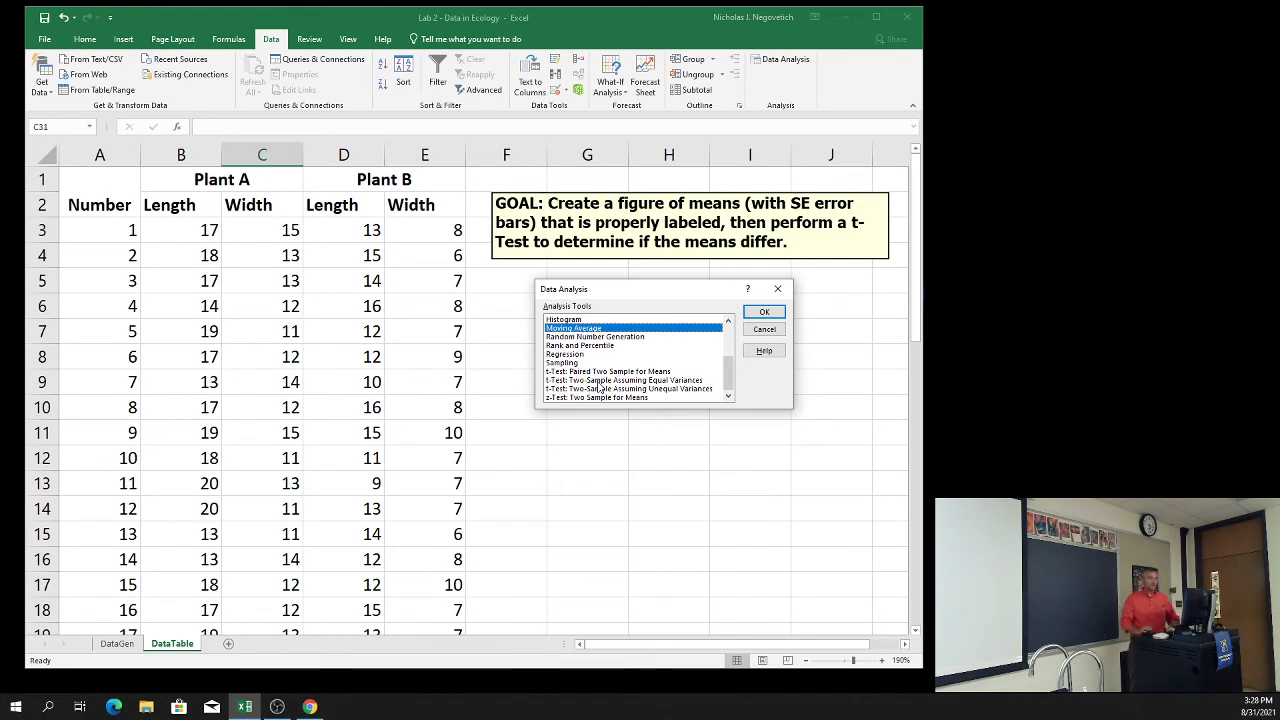
click(676, 381)
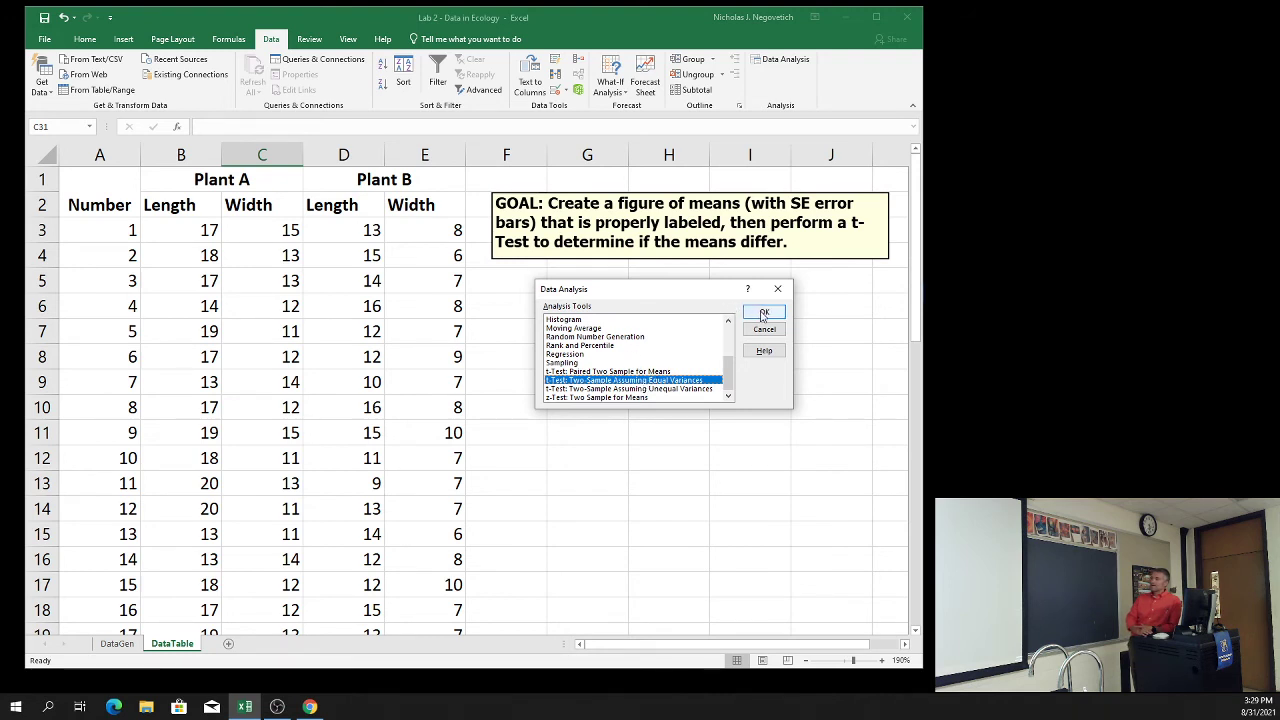
Set the t-Test's Variable 1 Range to B3:B22 and Variable 2 Range to D3:D22.
click(760, 313)
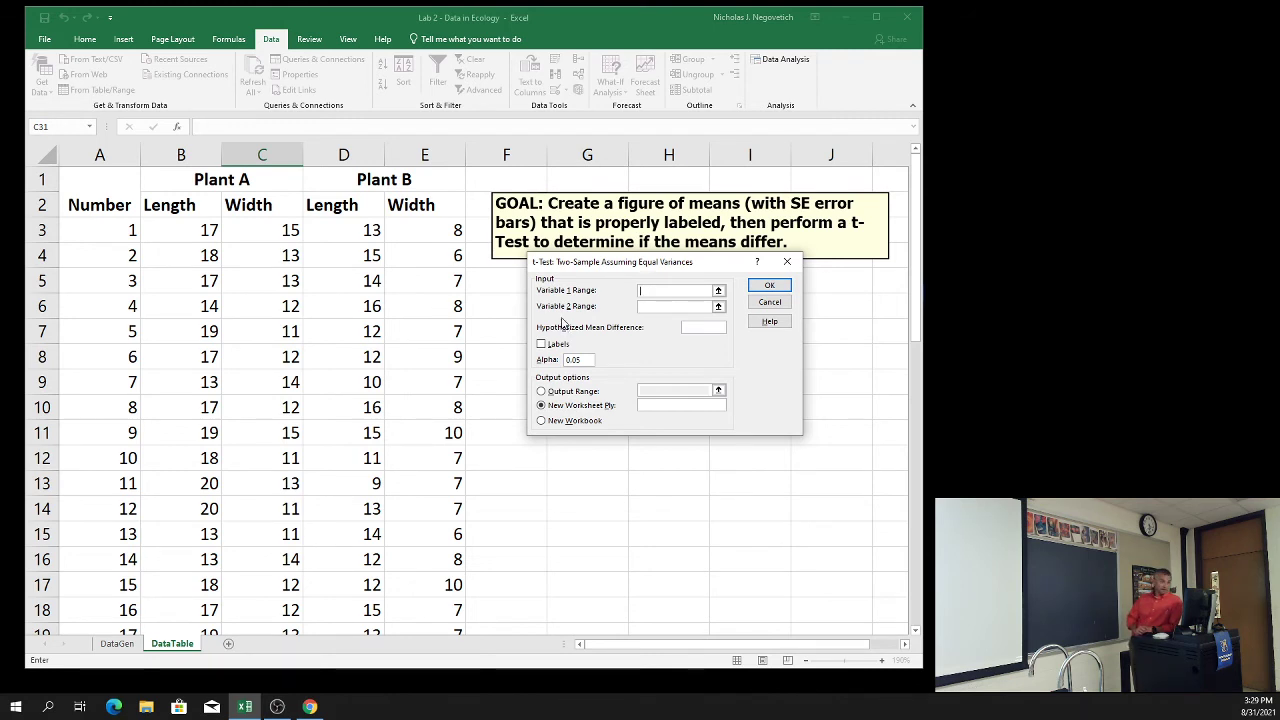
click(679, 292)
drag(200, 230, 191, 612)
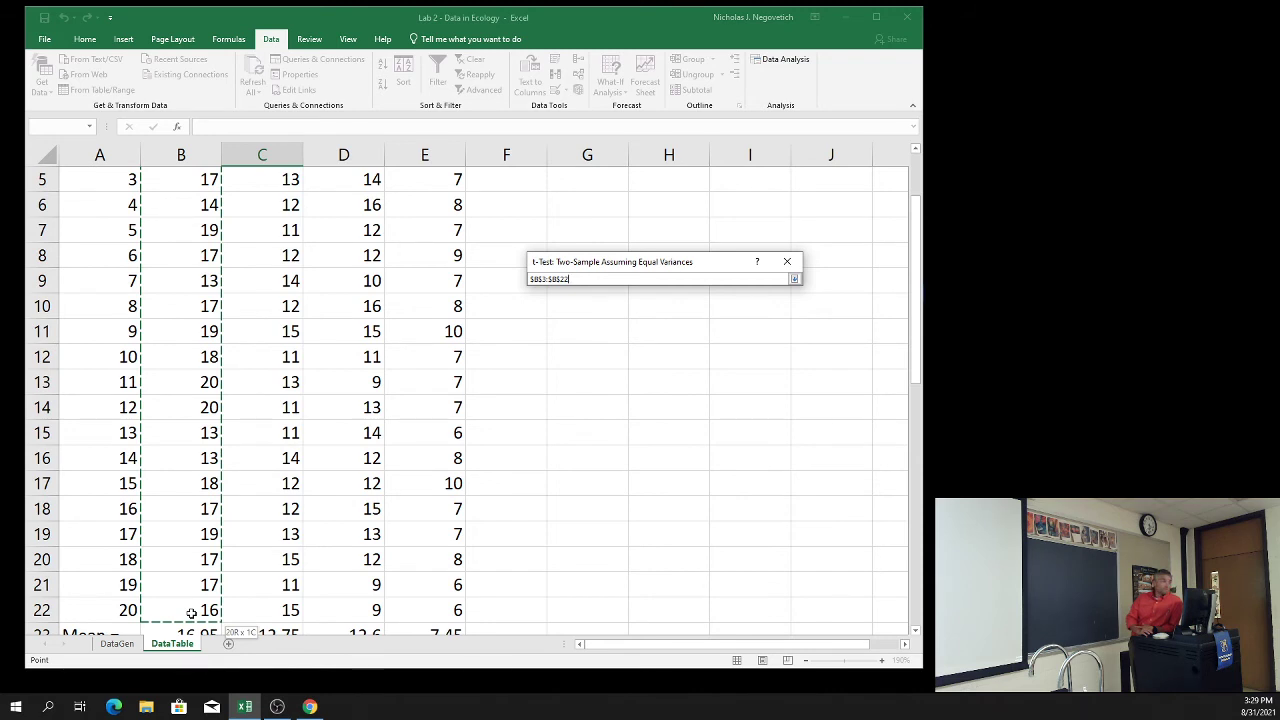
drag(191, 612, 191, 612)
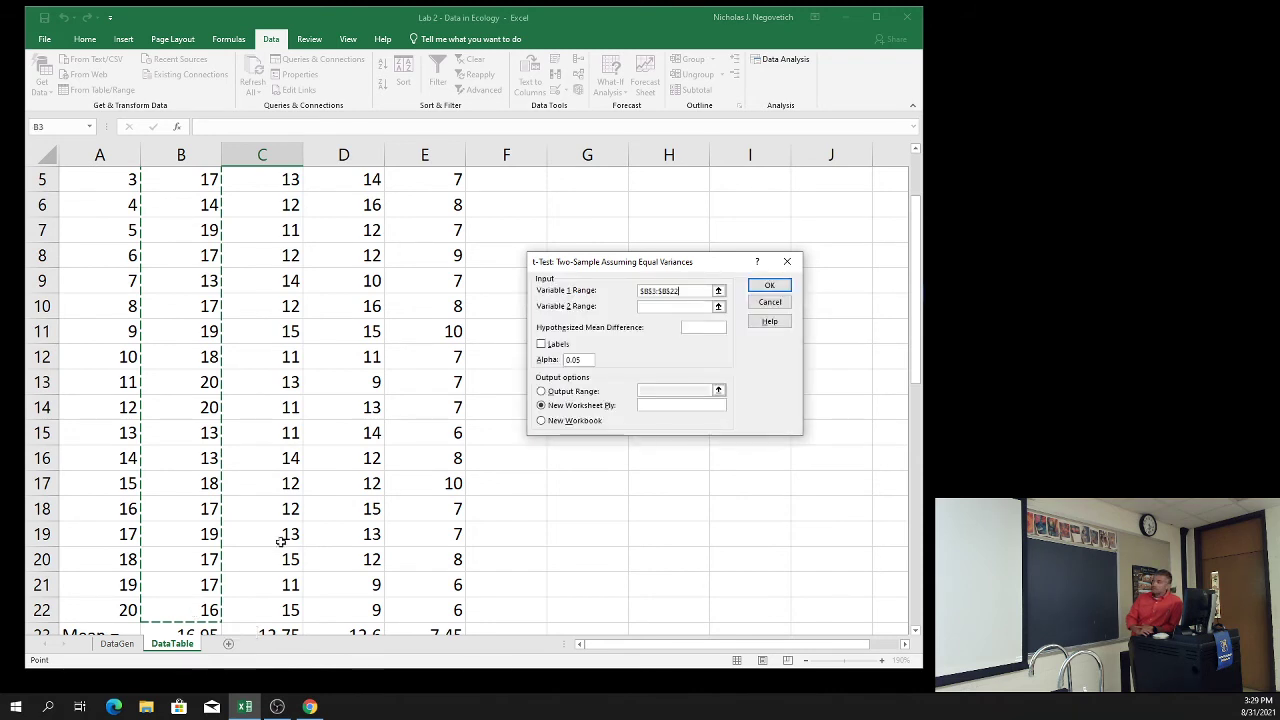
click(667, 307)
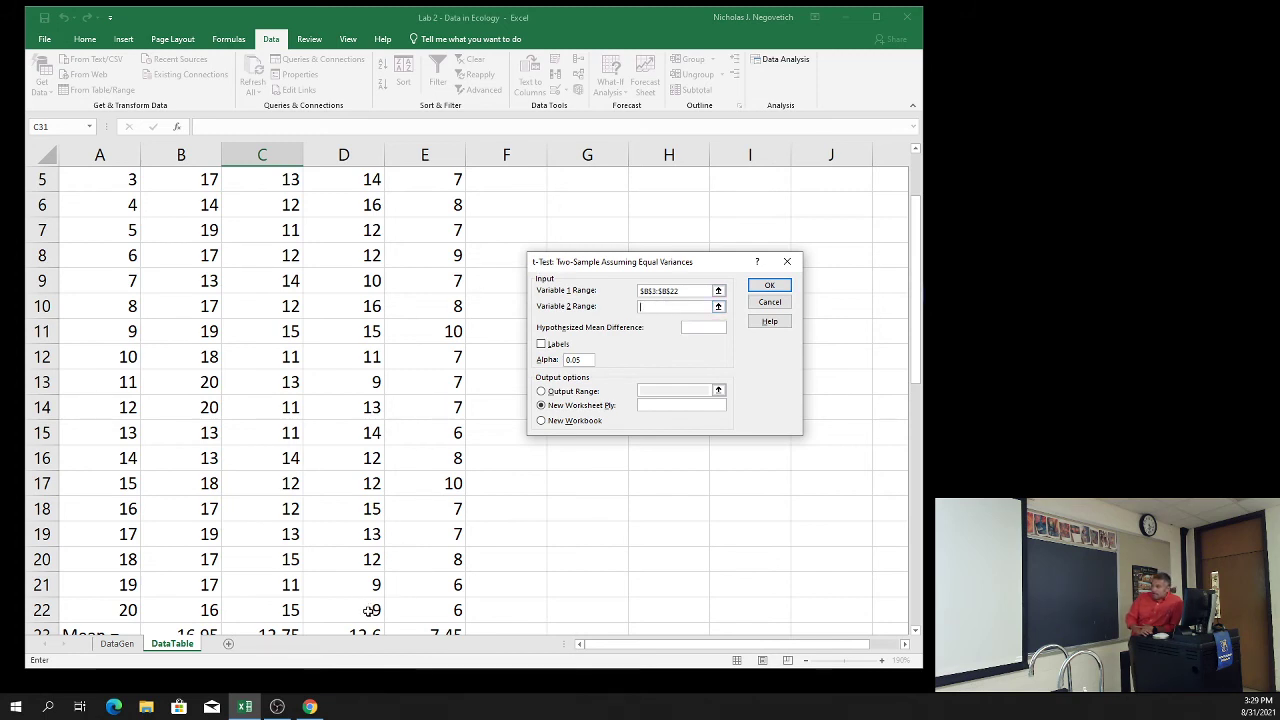
drag(369, 611, 346, 230)
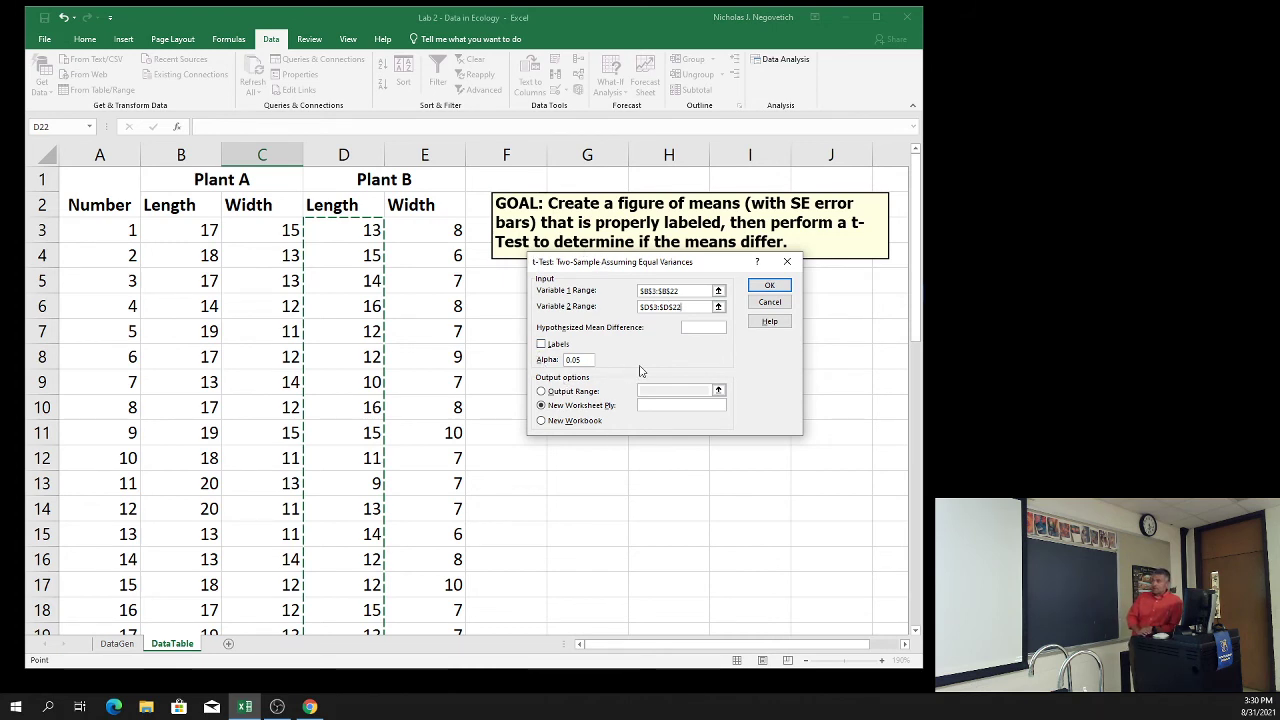
Set the t-Test Output Range to cell G6 on this sheet.
click(542, 392)
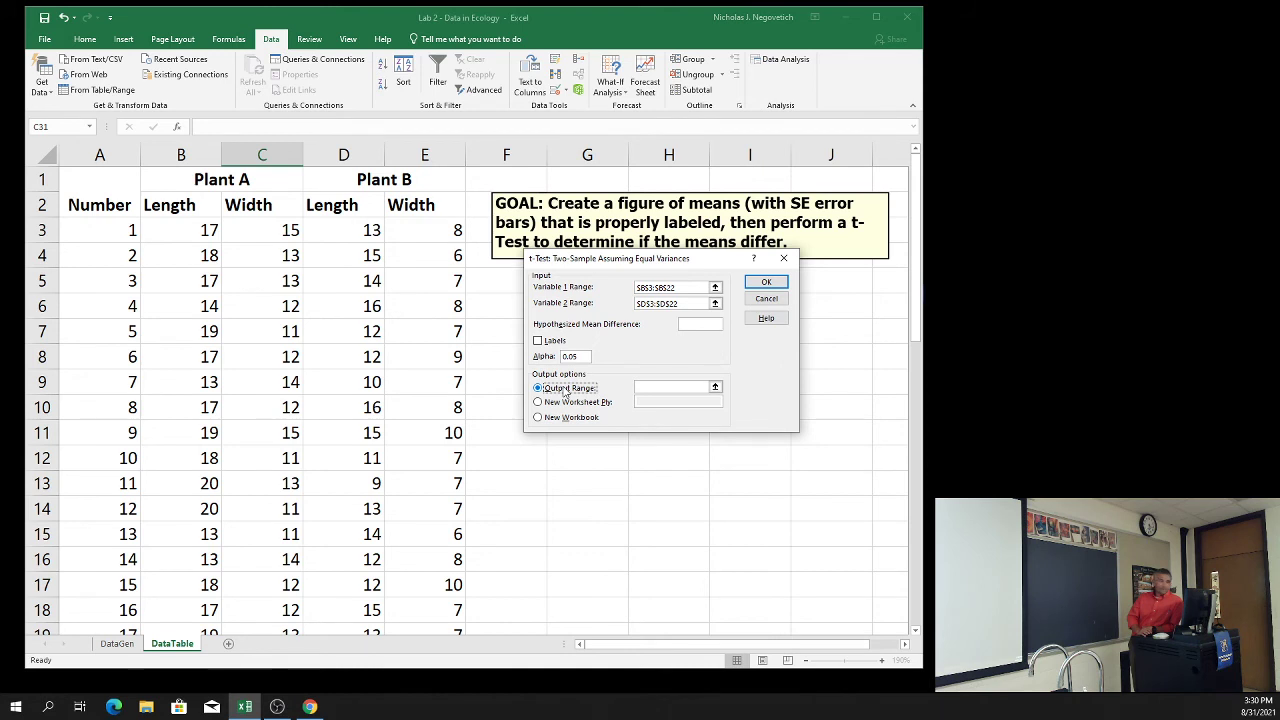
click(715, 388)
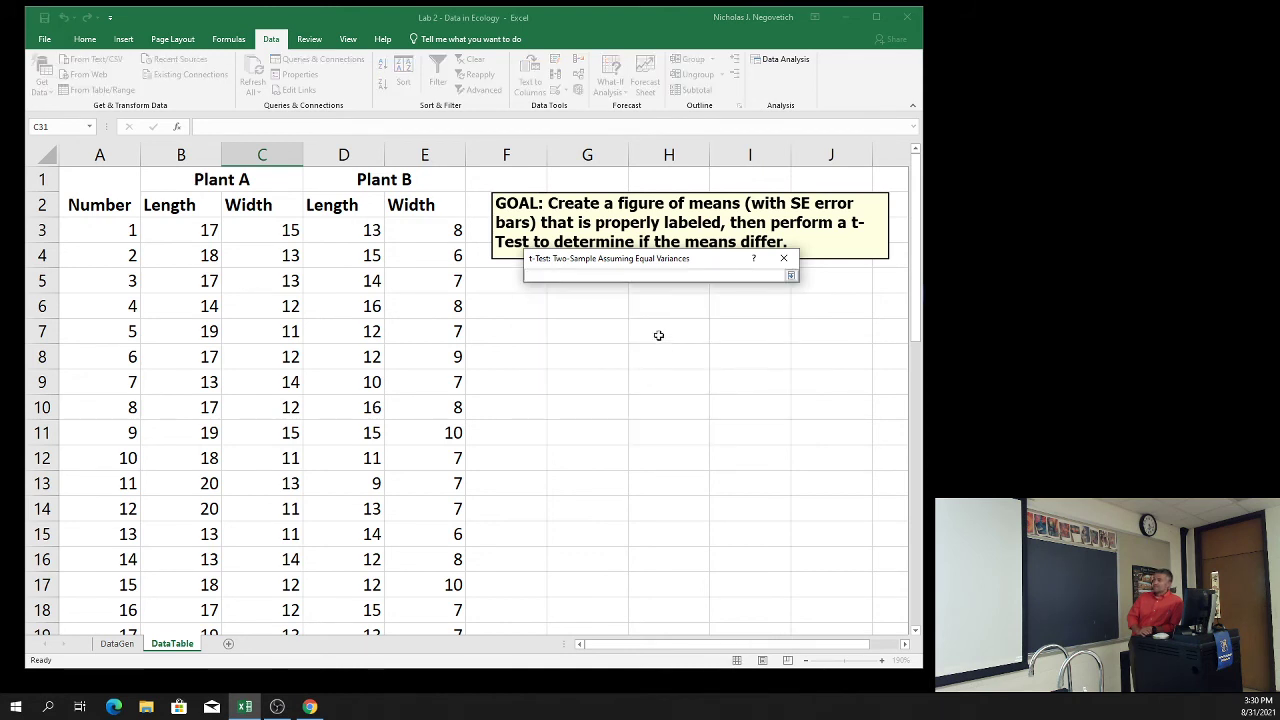
click(606, 307)
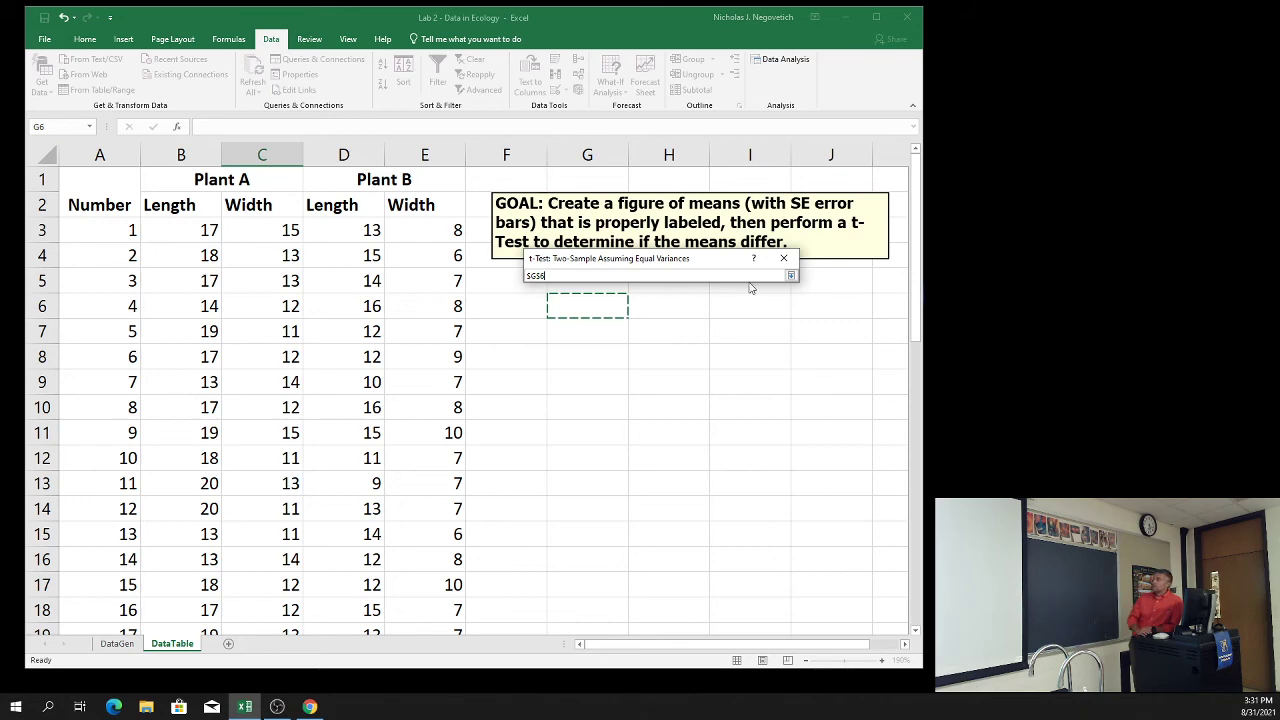
click(790, 276)
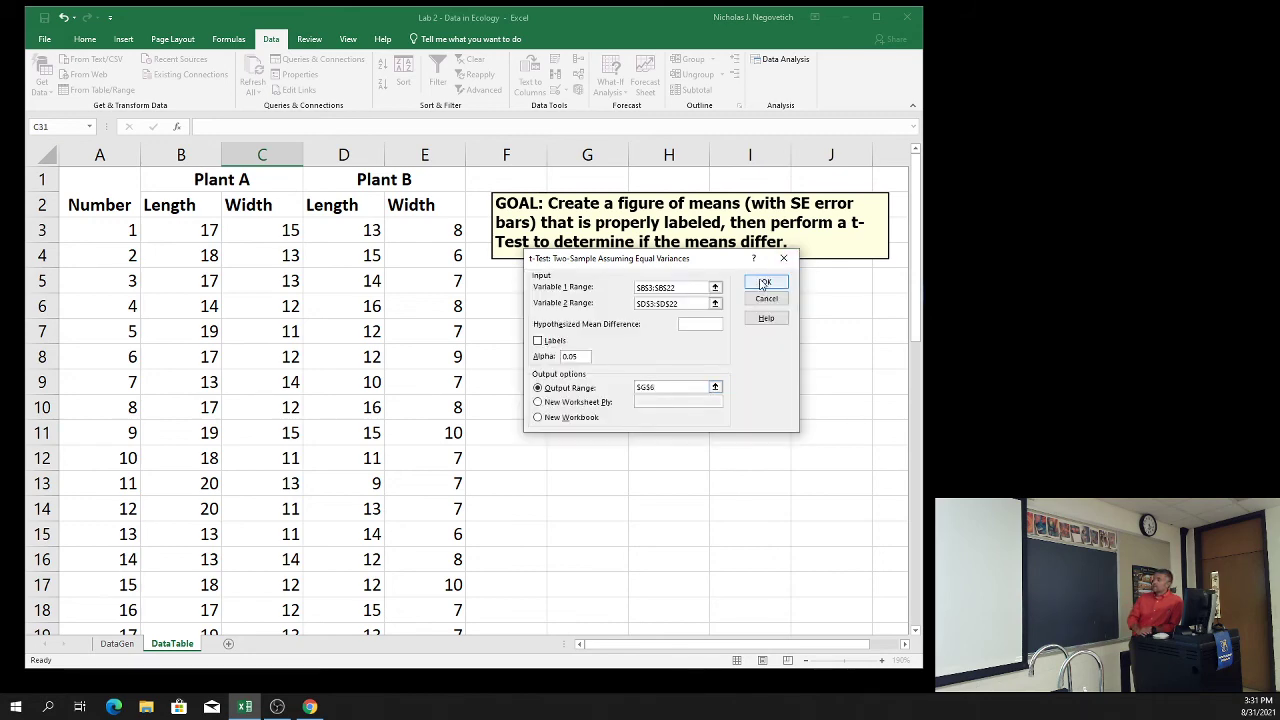
Run the t-Test into G6, widen column G for the labels, and select the two-tail p-value cell.
click(766, 282)
scroll(717, 393, down, 1)
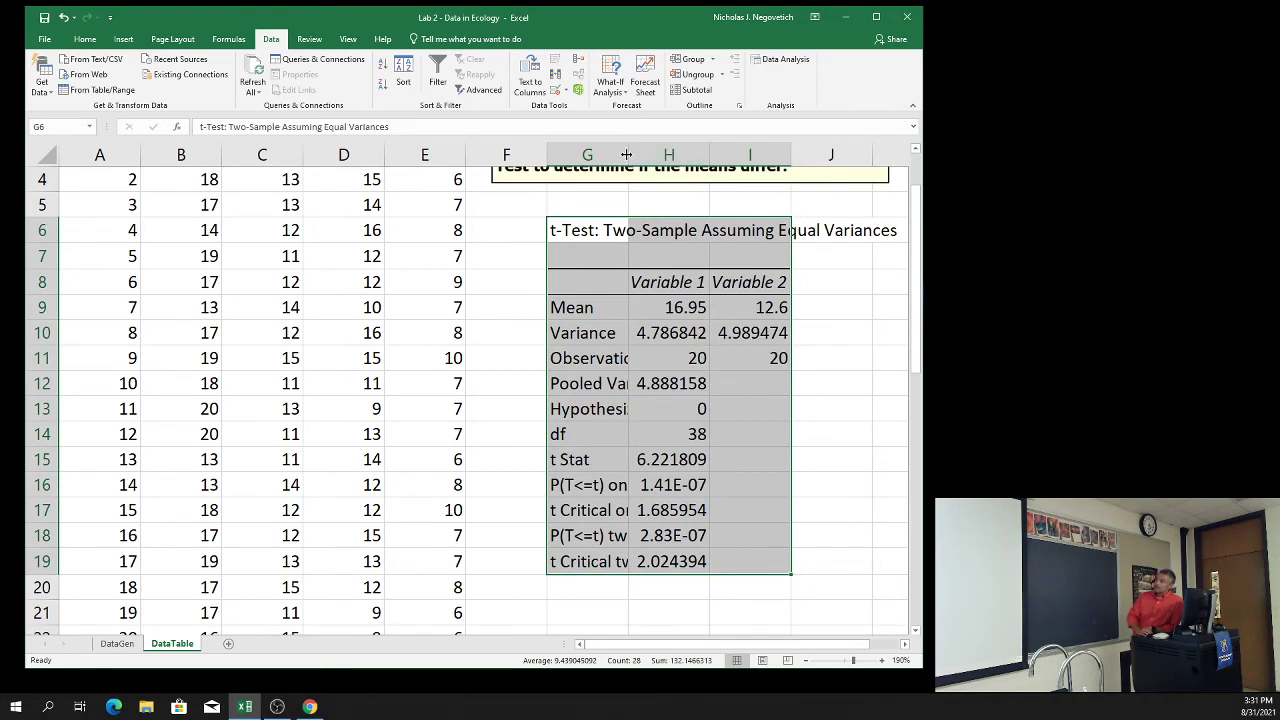
drag(629, 155, 680, 160)
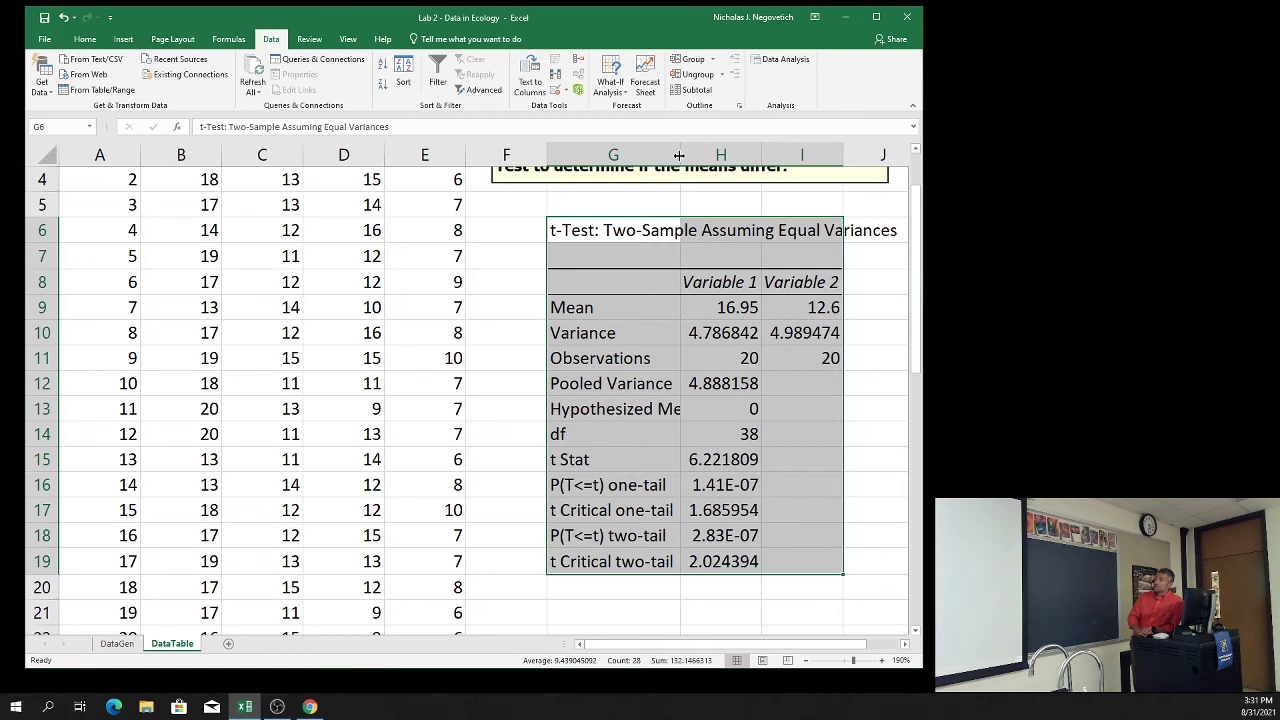
drag(684, 154, 703, 160)
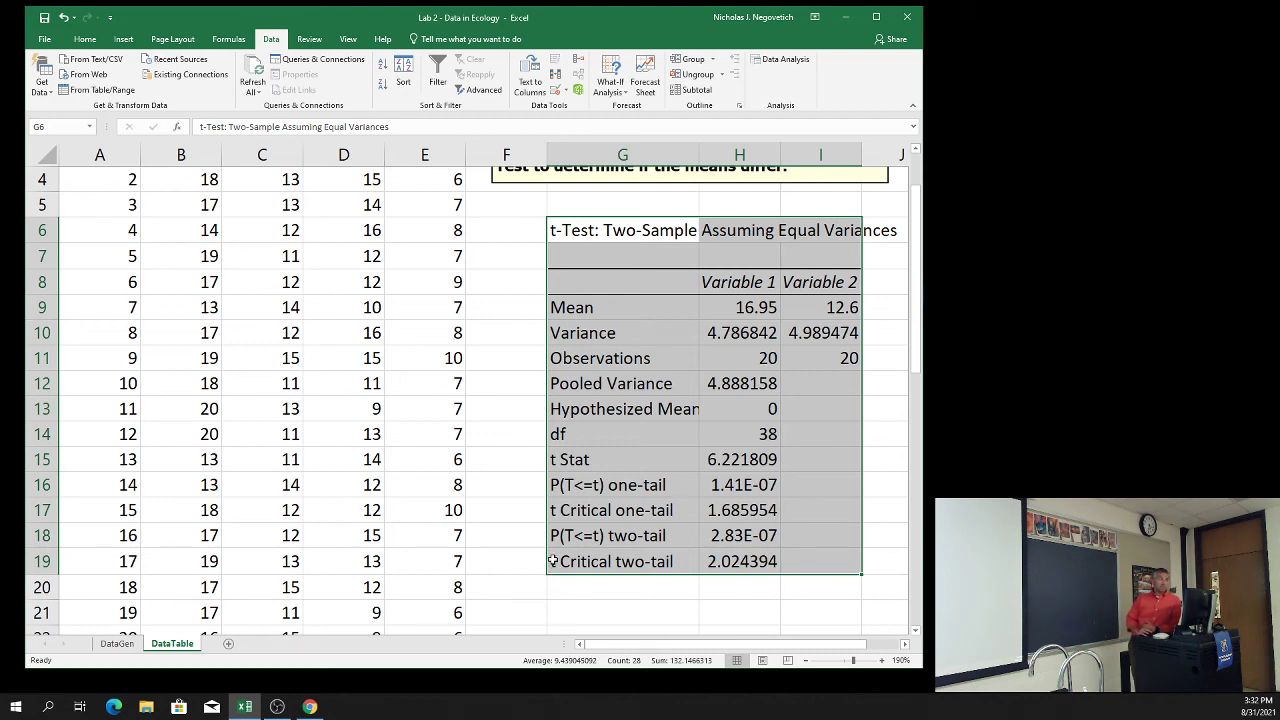
click(722, 538)
Select the P(T<=t) two-tail row G18:H18, then view H18's full-precision p-value.
click(656, 537)
drag(657, 537, 714, 538)
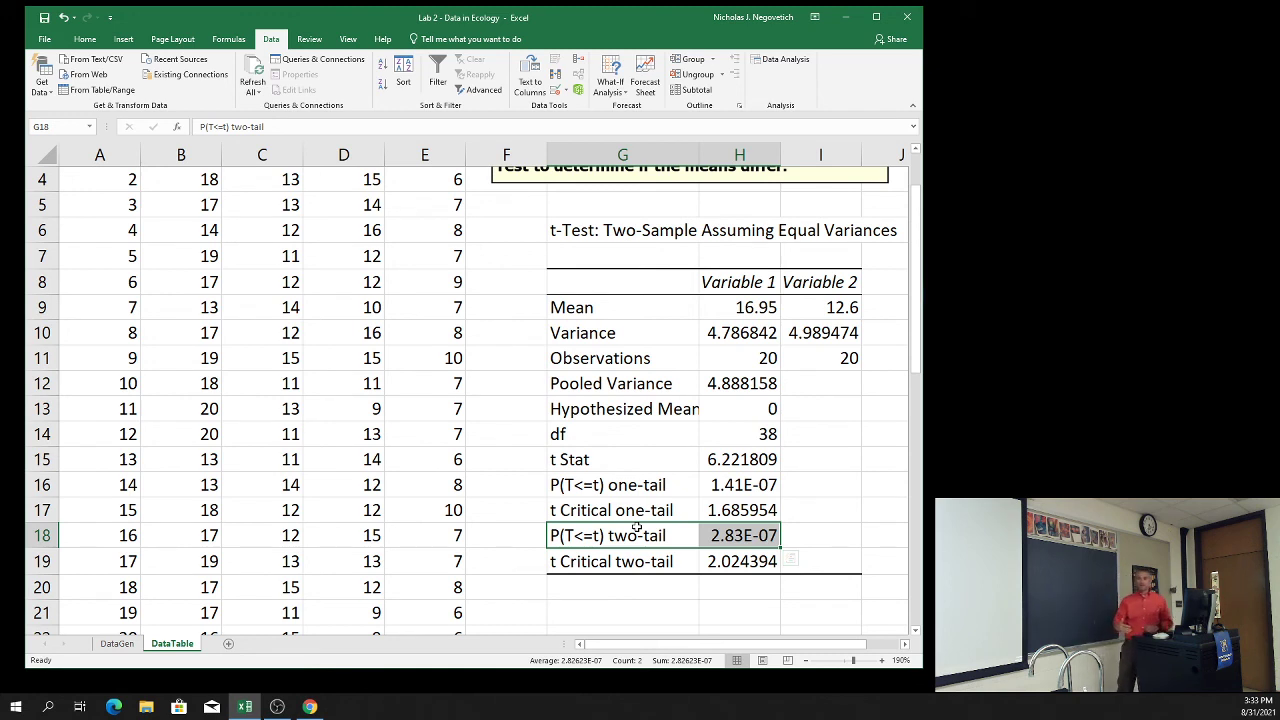
click(732, 534)
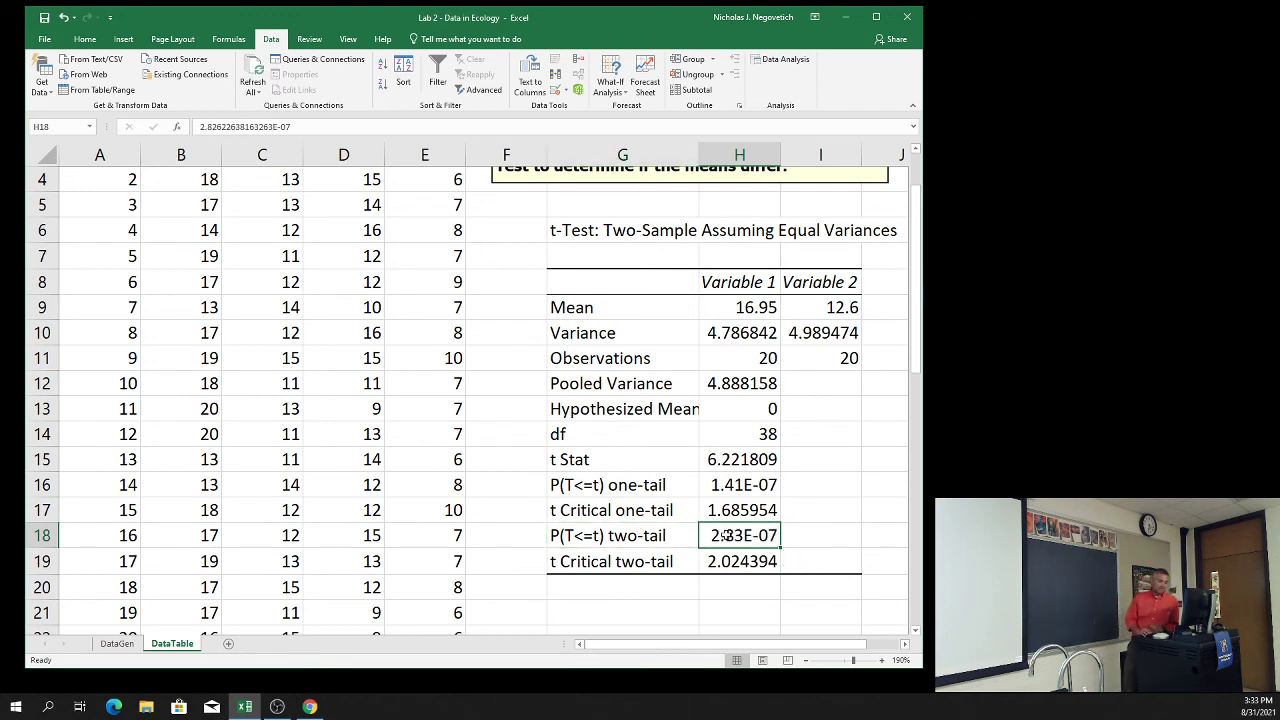
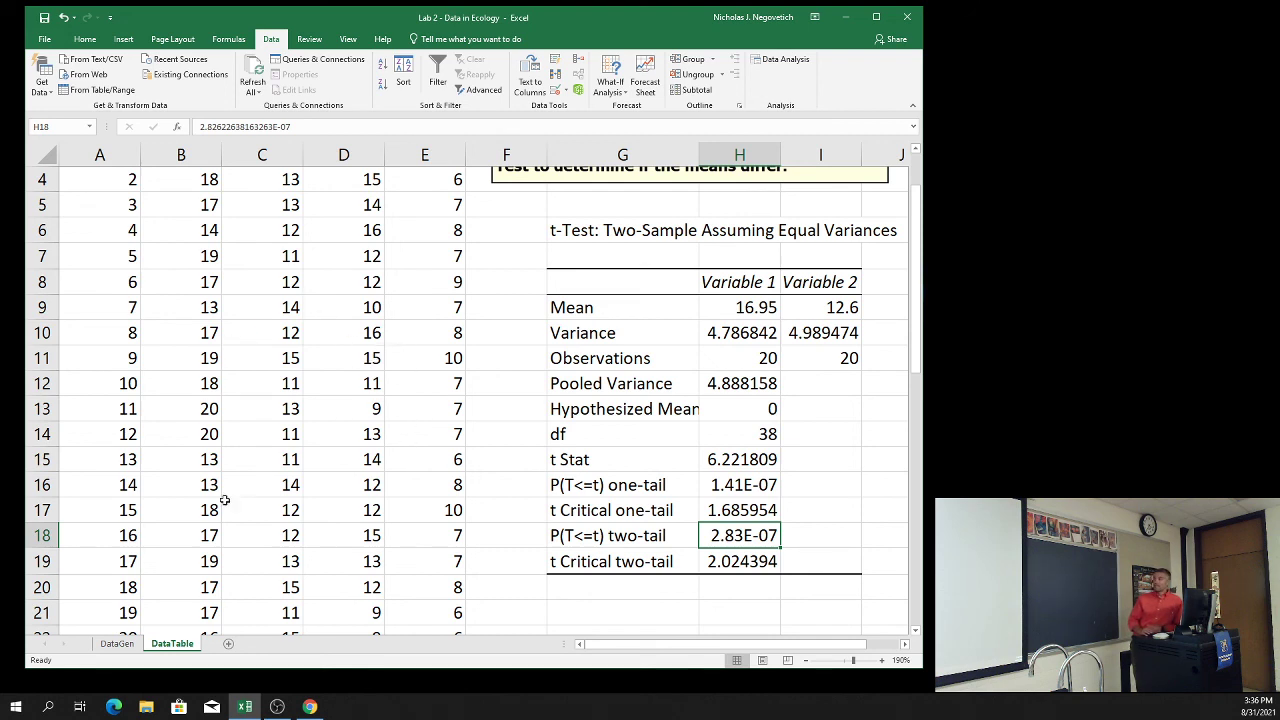
Scroll past the t-test output to the Tree A/B Length/SE summary and bar chart.
scroll(385, 425, down, 2)
scroll(385, 431, down, 5)
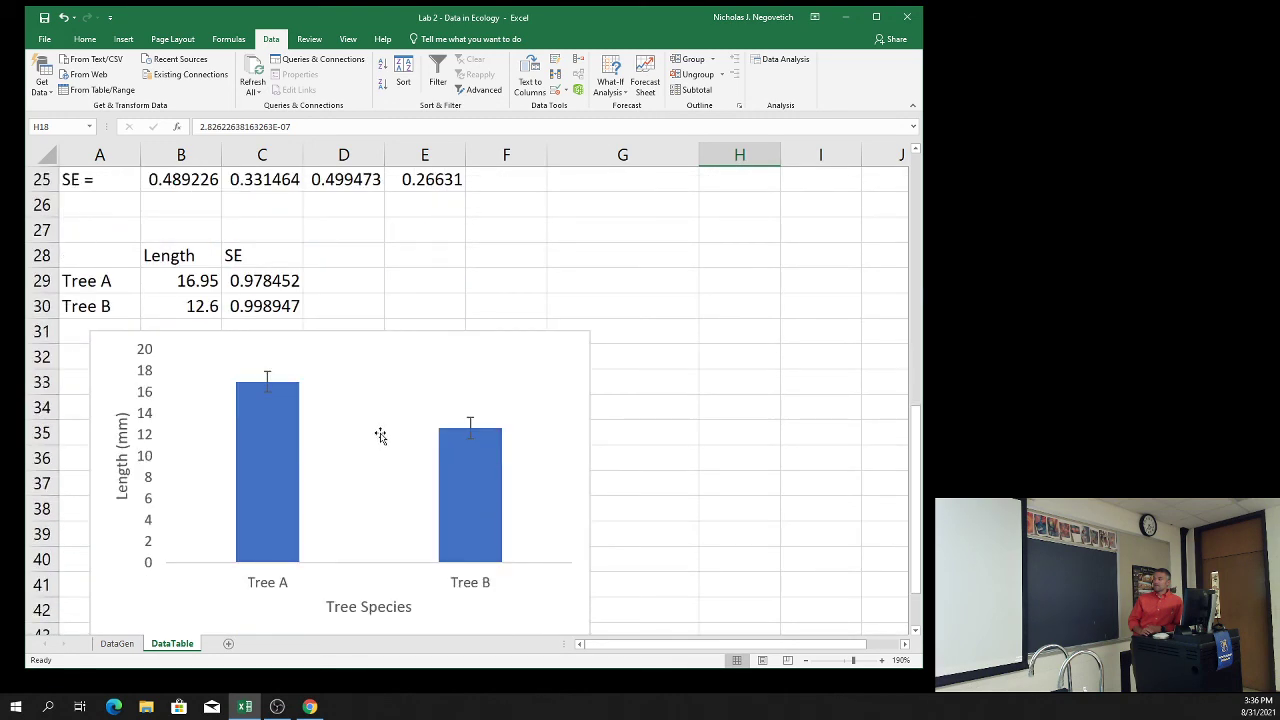